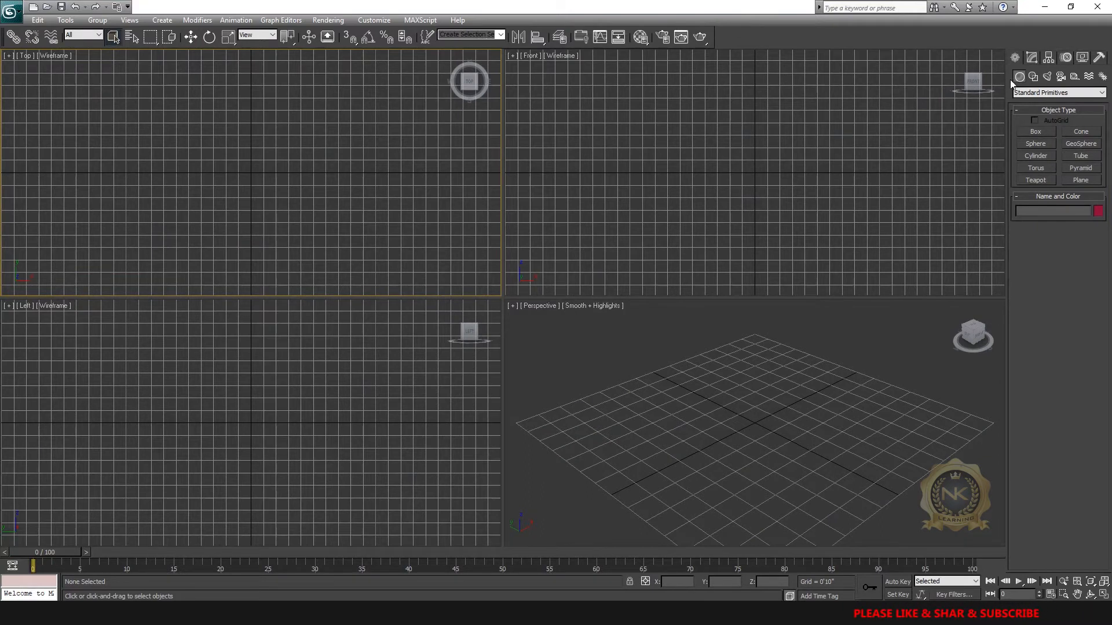
pyautogui.click(1026, 93)
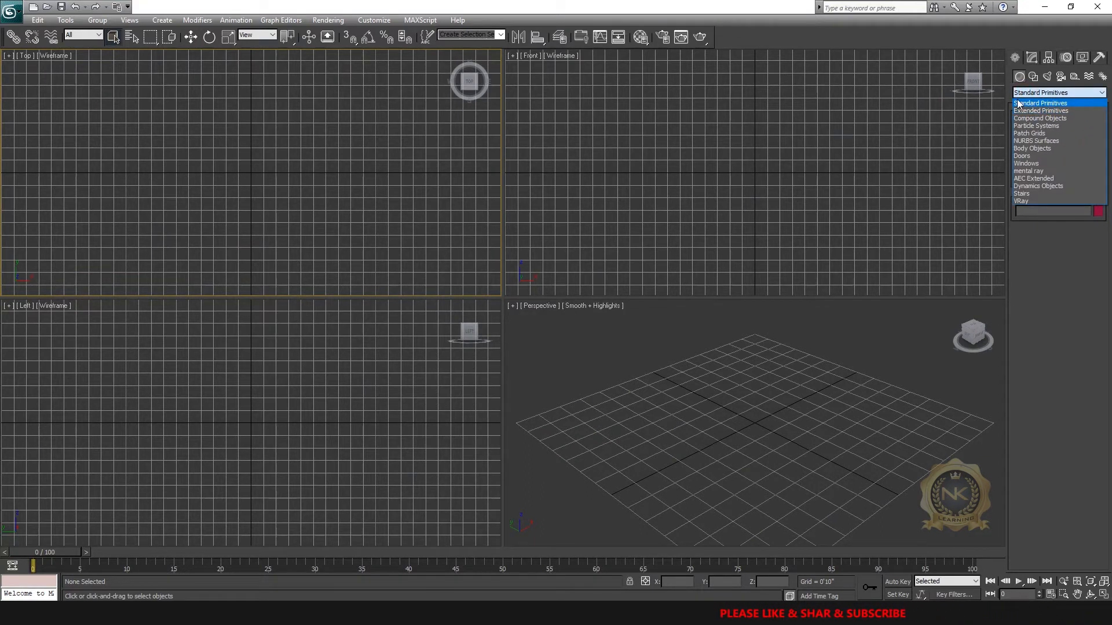
pyautogui.click(1040, 103)
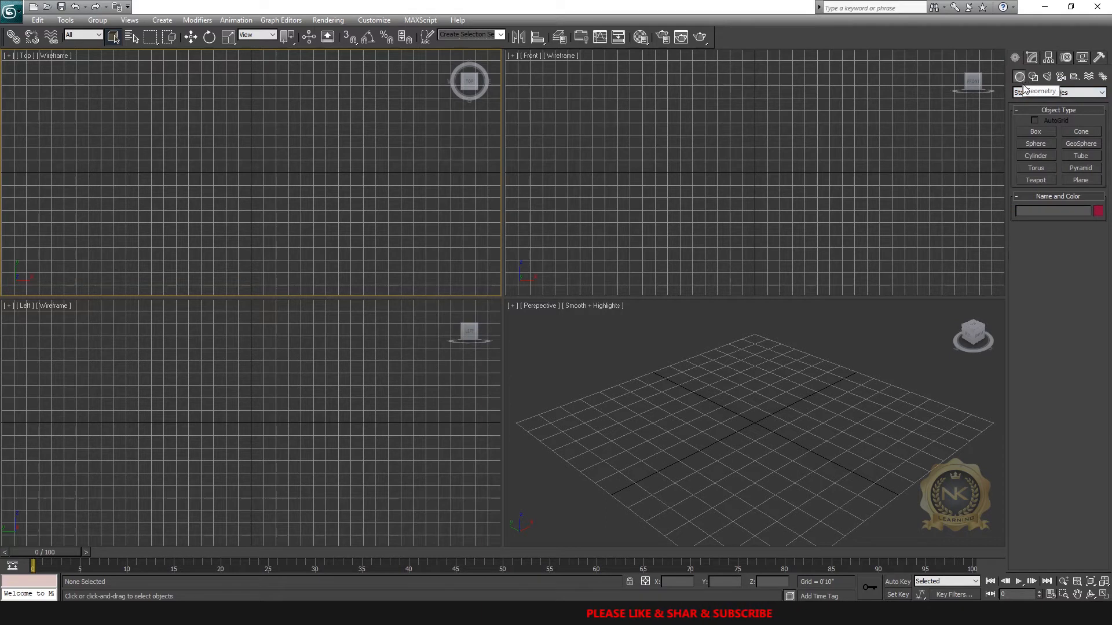
pyautogui.click(1022, 92)
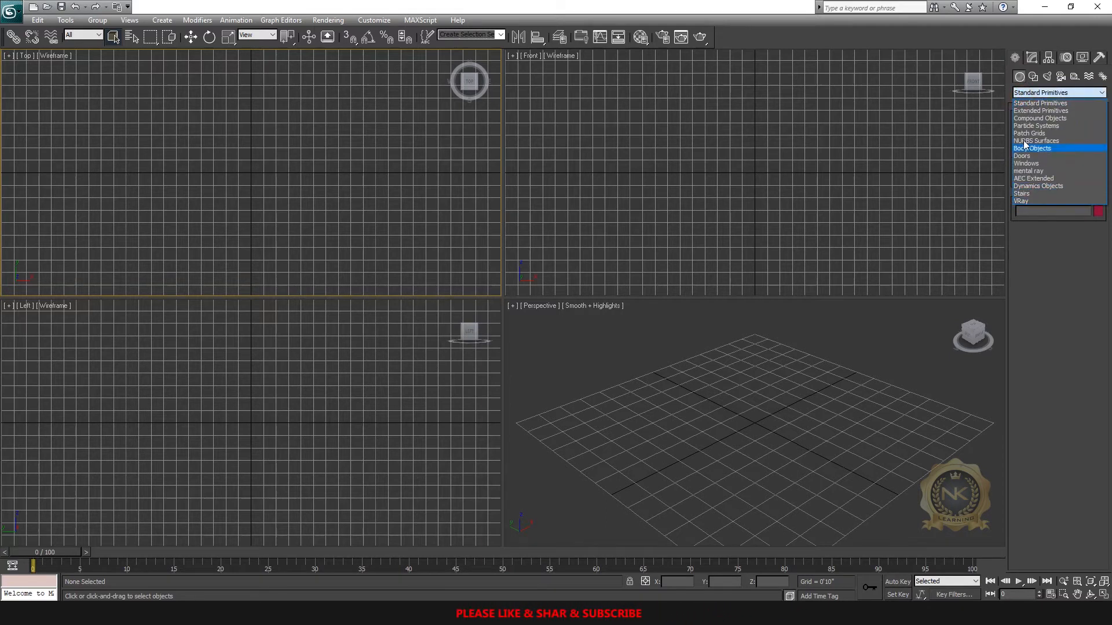
pyautogui.click(1037, 103)
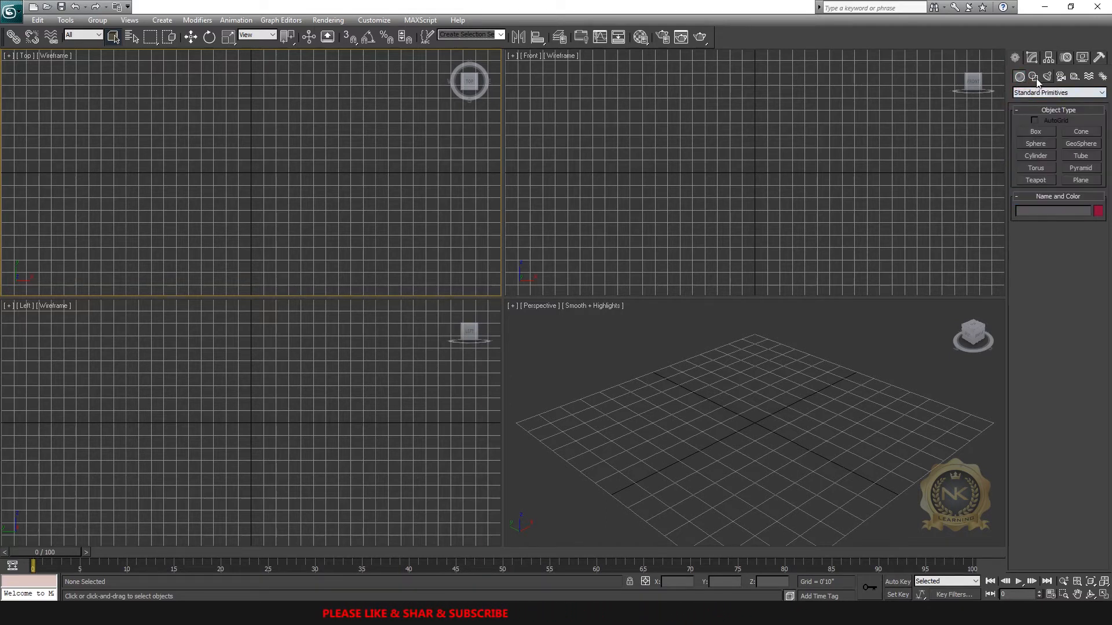
# Step: Draw a closed stepped outline of 16 right-angled corners with the Line spline tool in the maximised Top view
pyautogui.click(1034, 78)
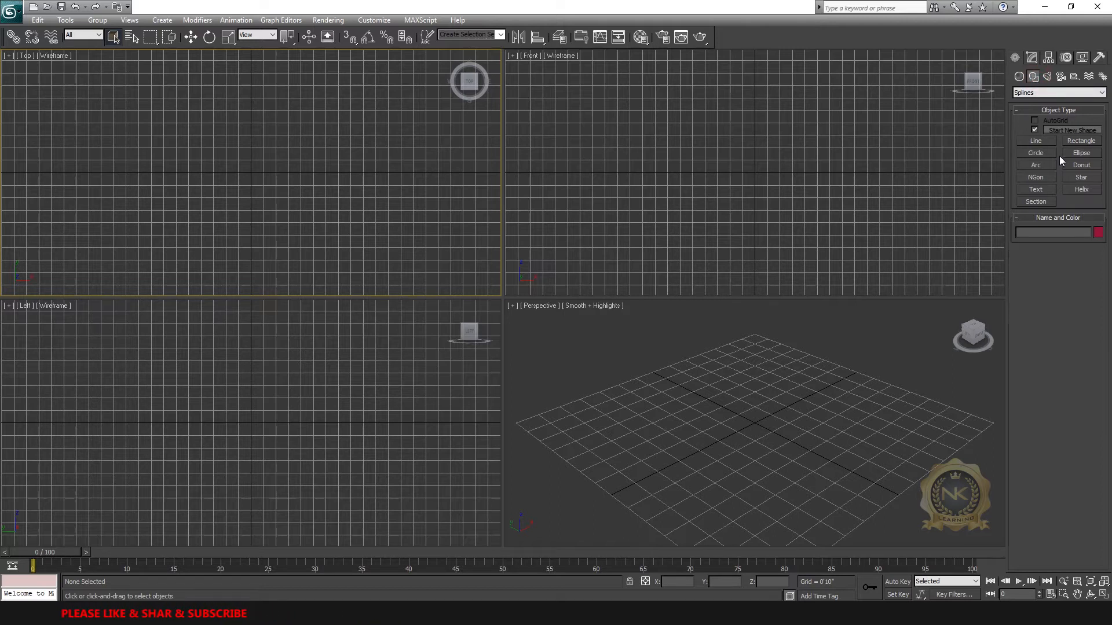
pyautogui.click(1040, 142)
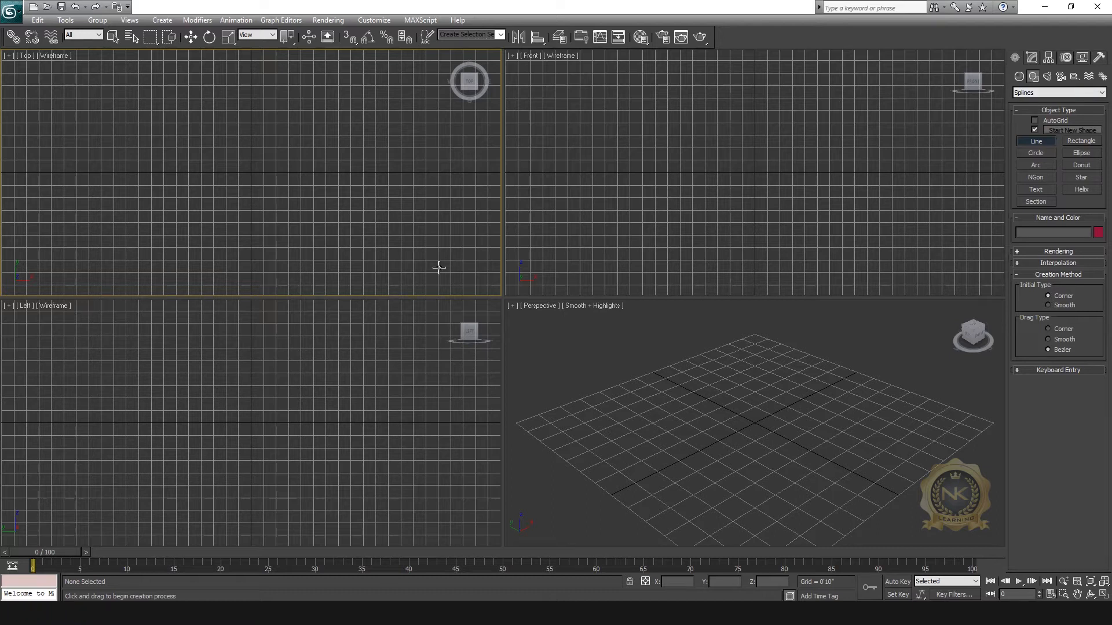
pyautogui.hotkey('alt', 'w')
pyautogui.click(309, 181)
pyautogui.click(380, 181)
pyautogui.click(385, 117)
pyautogui.click(497, 118)
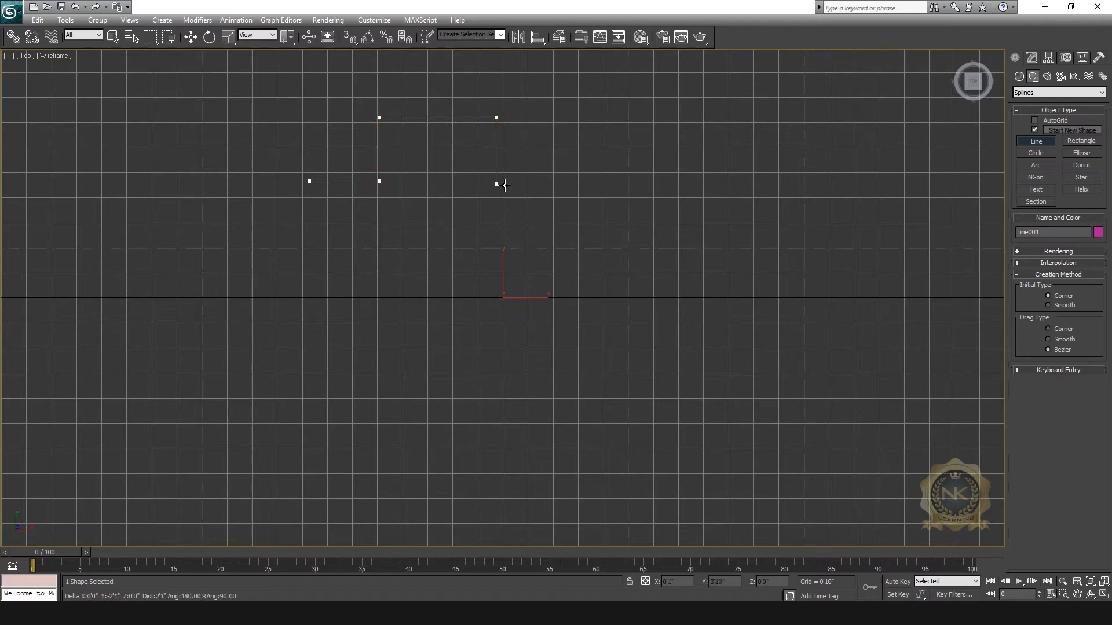
pyautogui.click(504, 181)
pyautogui.click(592, 182)
pyautogui.click(612, 247)
pyautogui.click(716, 264)
pyautogui.click(735, 402)
pyautogui.click(507, 426)
pyautogui.click(507, 487)
pyautogui.click(269, 486)
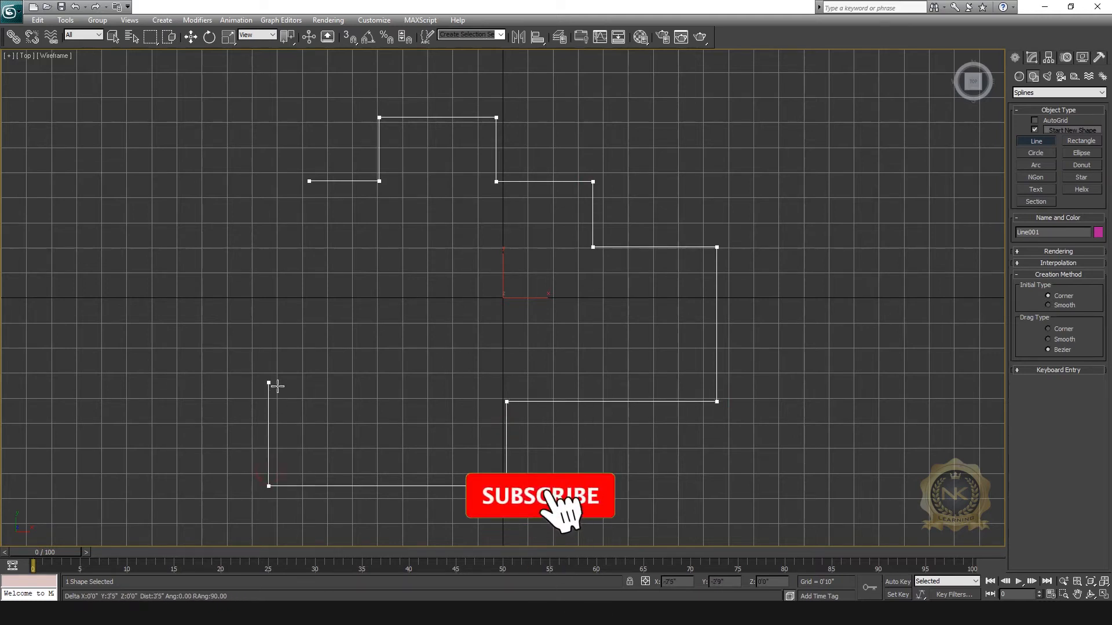
pyautogui.click(269, 396)
pyautogui.click(172, 396)
pyautogui.click(172, 275)
pyautogui.click(287, 276)
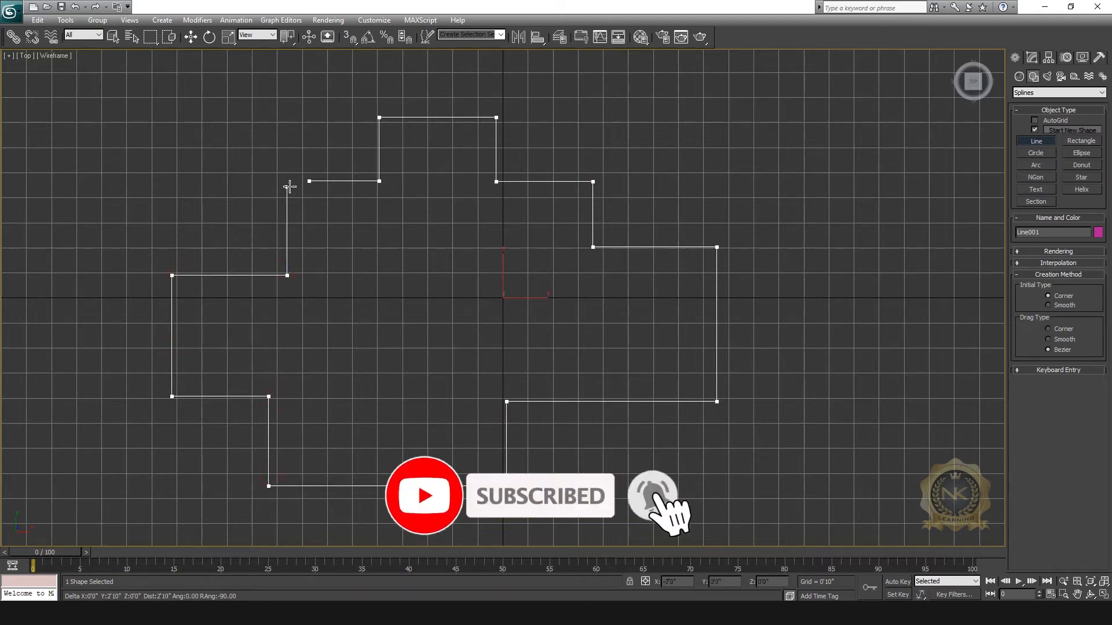
pyautogui.press('BackSpace')
pyautogui.click(310, 276)
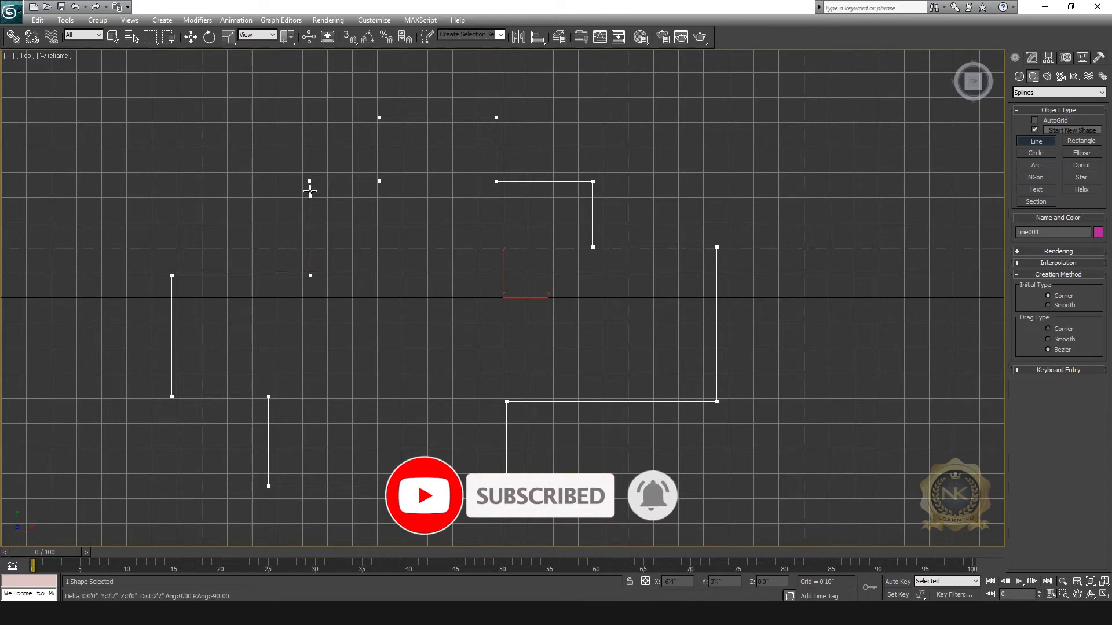
pyautogui.click(310, 180)
pyautogui.click(536, 339)
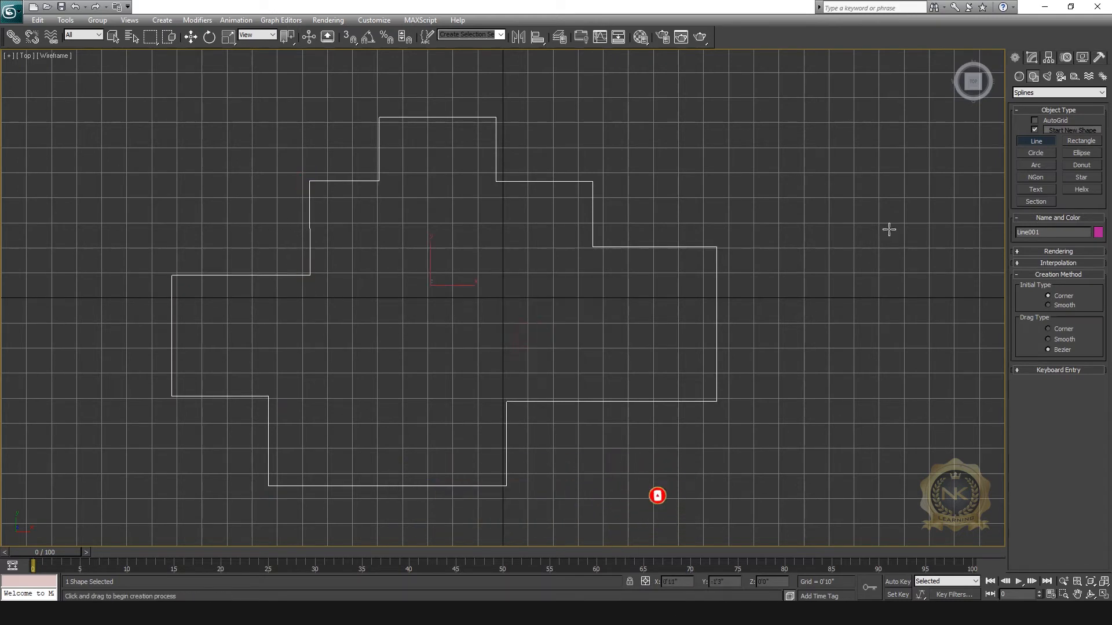
# Step: At vertex level, nudge the outline's first corner vertex slightly towards alignment with the corner below it, and leave vertex editing
pyautogui.click(1033, 61)
pyautogui.scroll(-3, 536, 323)
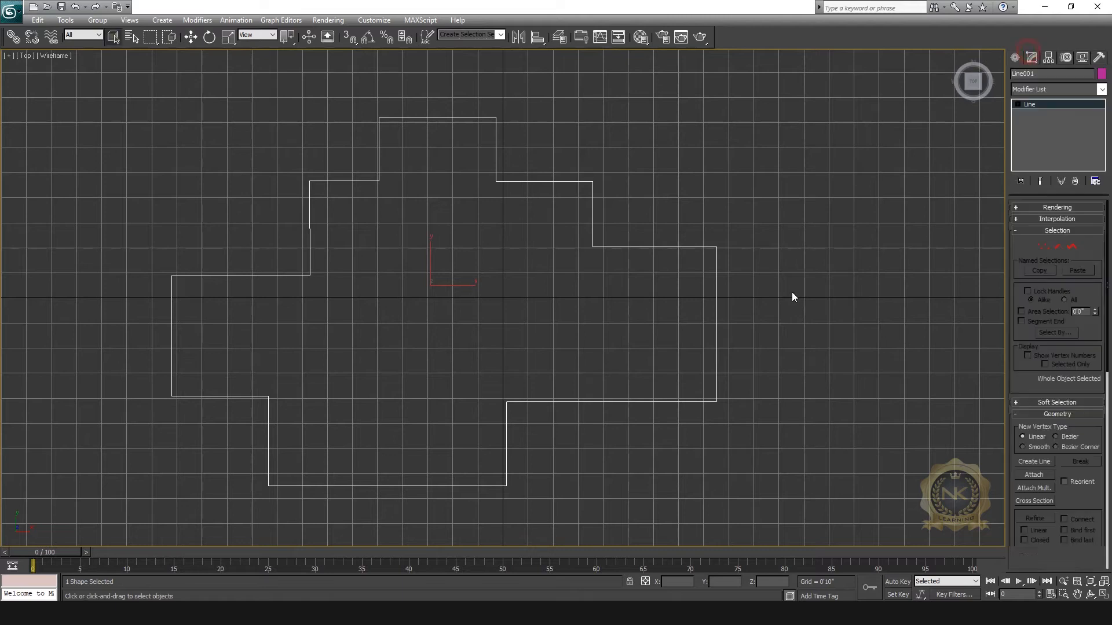
pyautogui.click(1067, 108)
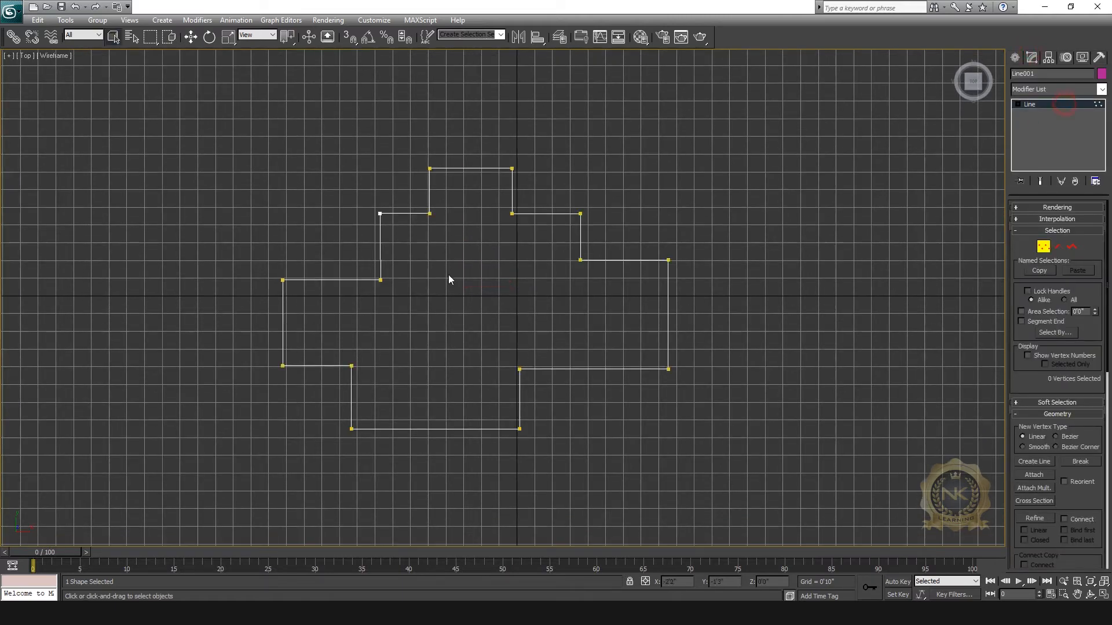
pyautogui.scroll(5, 422, 287)
pyautogui.moveTo(325, 235); pyautogui.dragTo(464, 320, button='middle')
pyautogui.click(191, 36)
pyautogui.moveTo(323, 193); pyautogui.dragTo(325, 192)
pyautogui.scroll(-7, 514, 268)
pyautogui.moveTo(539, 329); pyautogui.dragTo(454, 274, button='middle')
pyautogui.scroll(3, 465, 269)
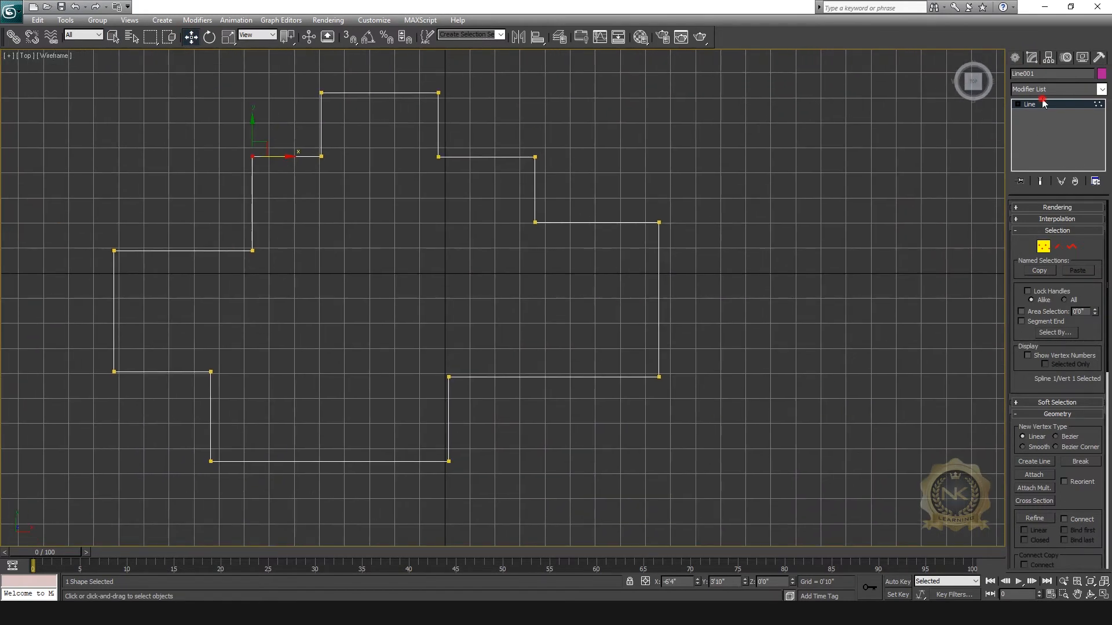
pyautogui.moveTo(551, 292); pyautogui.dragTo(639, 300, button='middle')
pyautogui.click(1064, 105)
# Step: Examine the whole outline in the maximised Perspective view and clear the selection
pyautogui.moveTo(724, 323); pyautogui.dragTo(710, 330, button='middle')
pyautogui.scroll(-2, 710, 330)
pyautogui.hotkey('alt', 'w')
pyautogui.rightClick(727, 435)
pyautogui.hotkey('alt', 'w')
pyautogui.scroll(-2, 688, 355)
pyautogui.scroll(-2, 688, 355)
pyautogui.moveTo(637, 371); pyautogui.dragTo(689, 357, button='middle')
pyautogui.scroll(1, 615, 351)
pyautogui.click(768, 380)
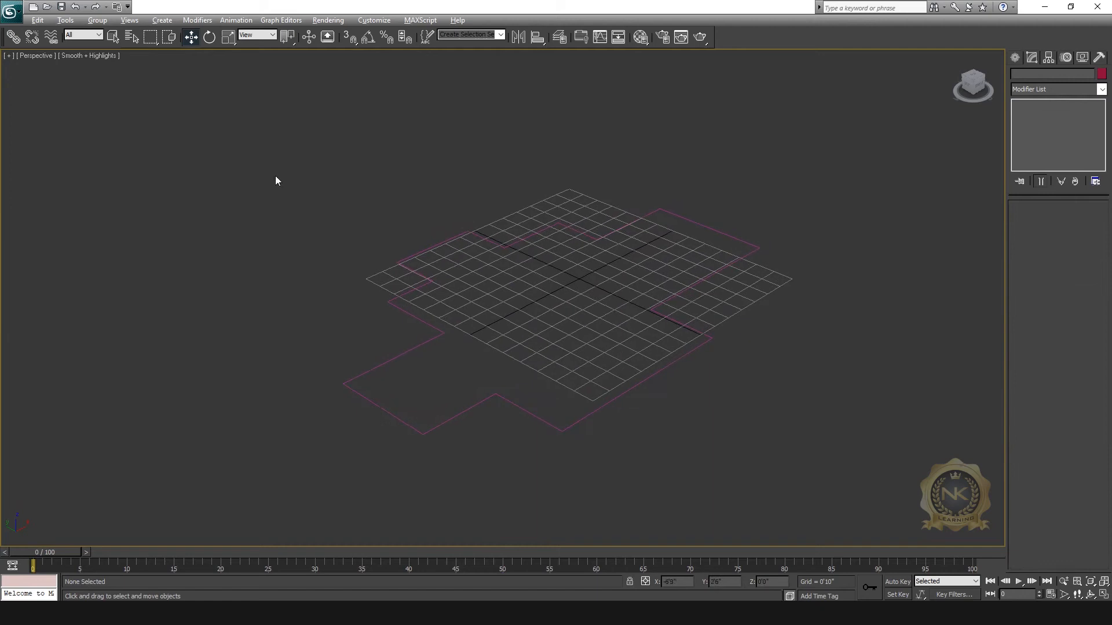
# Step: Return to the Top view, hide its grid and select the outline
pyautogui.press('t')
pyautogui.scroll(3, 529, 255)
pyautogui.press('g')
pyautogui.moveTo(690, 337); pyautogui.dragTo(702, 341, button='middle')
pyautogui.scroll(2, 585, 274)
pyautogui.moveTo(596, 276); pyautogui.dragTo(755, 419)
pyautogui.moveTo(673, 253); pyautogui.dragTo(756, 294, button='middle')
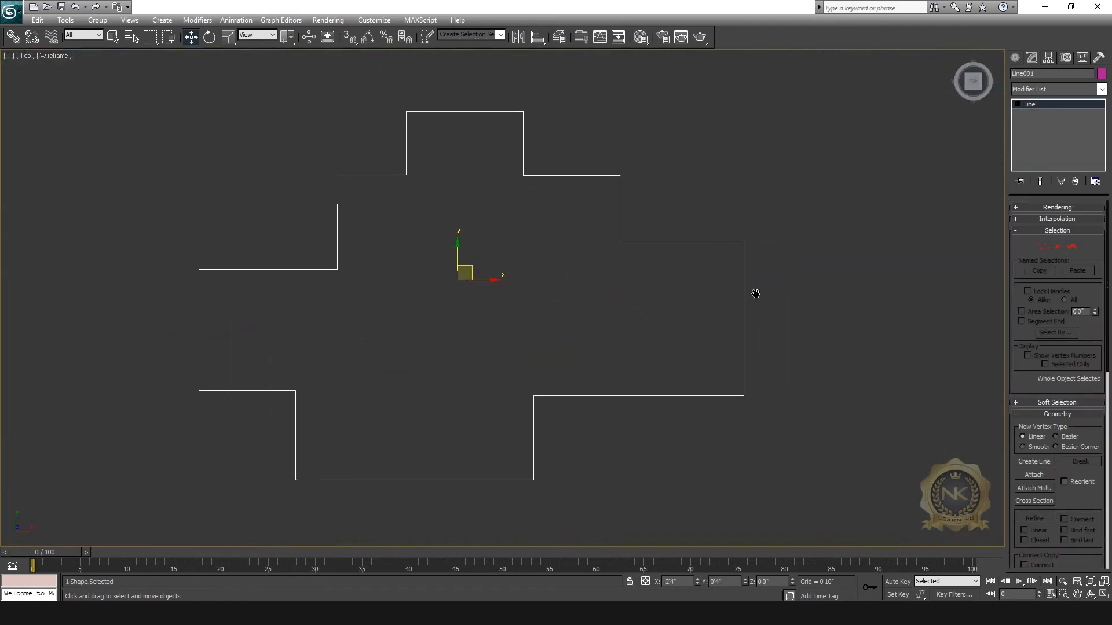
# Step: Switch the outline to Vertex level and select the vertex at the left end of its topmost edge
pyautogui.click(1069, 105)
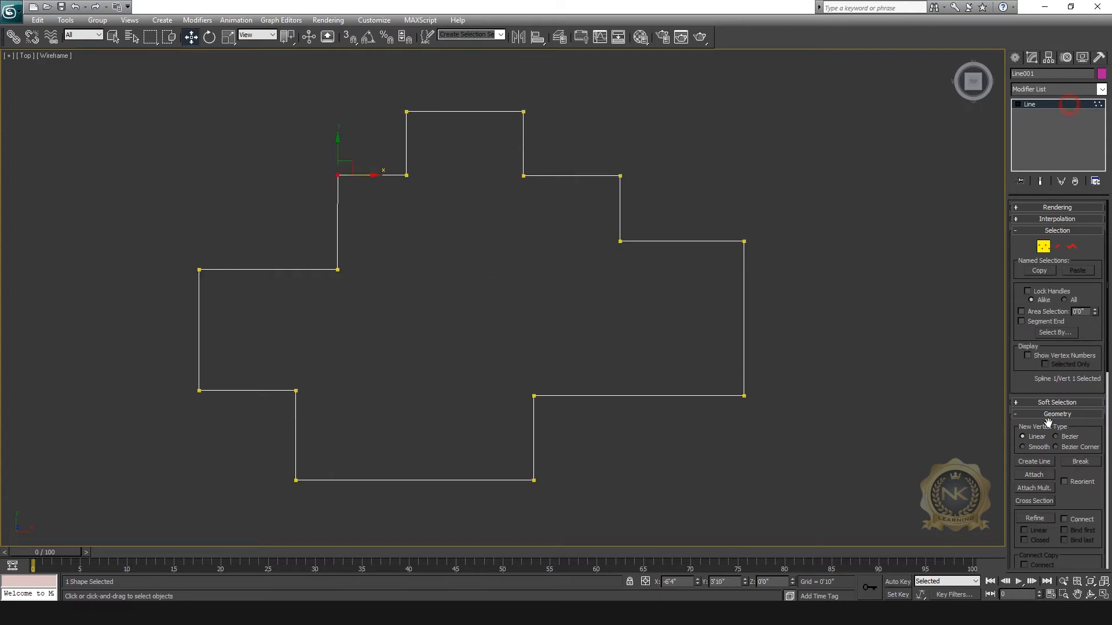
pyautogui.click(1013, 58)
pyautogui.click(1031, 59)
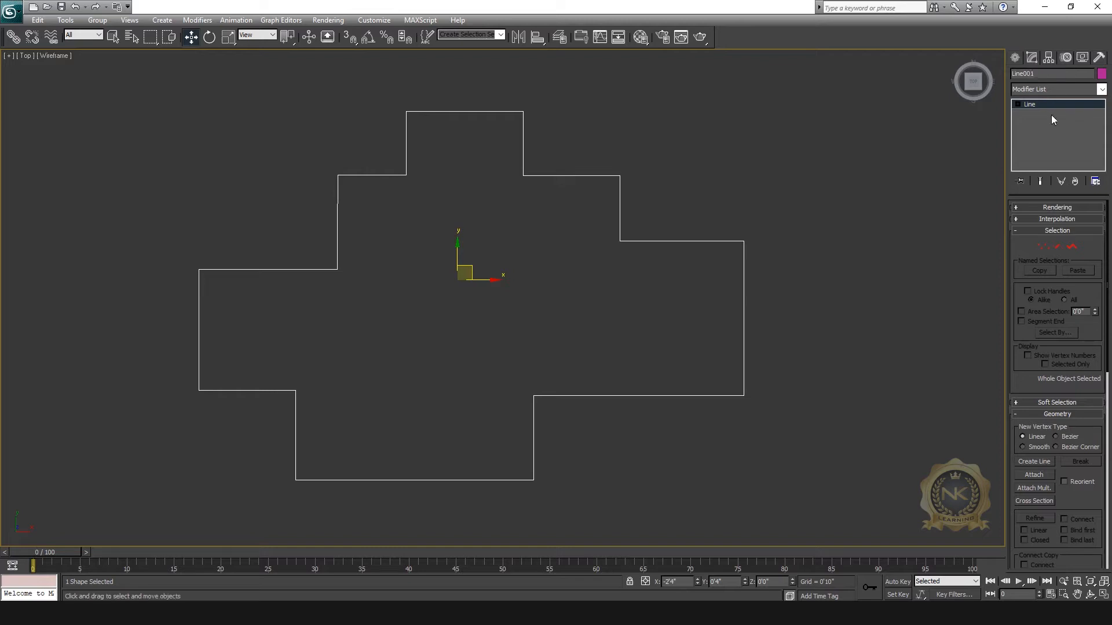
pyautogui.click(1038, 105)
pyautogui.click(1017, 105)
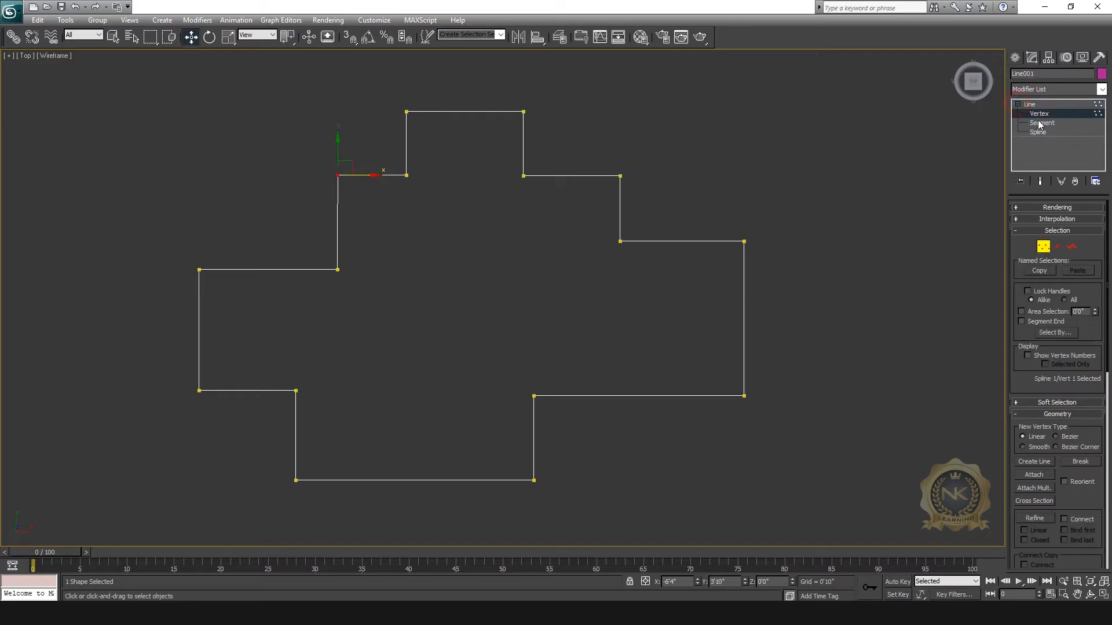
pyautogui.click(1018, 105)
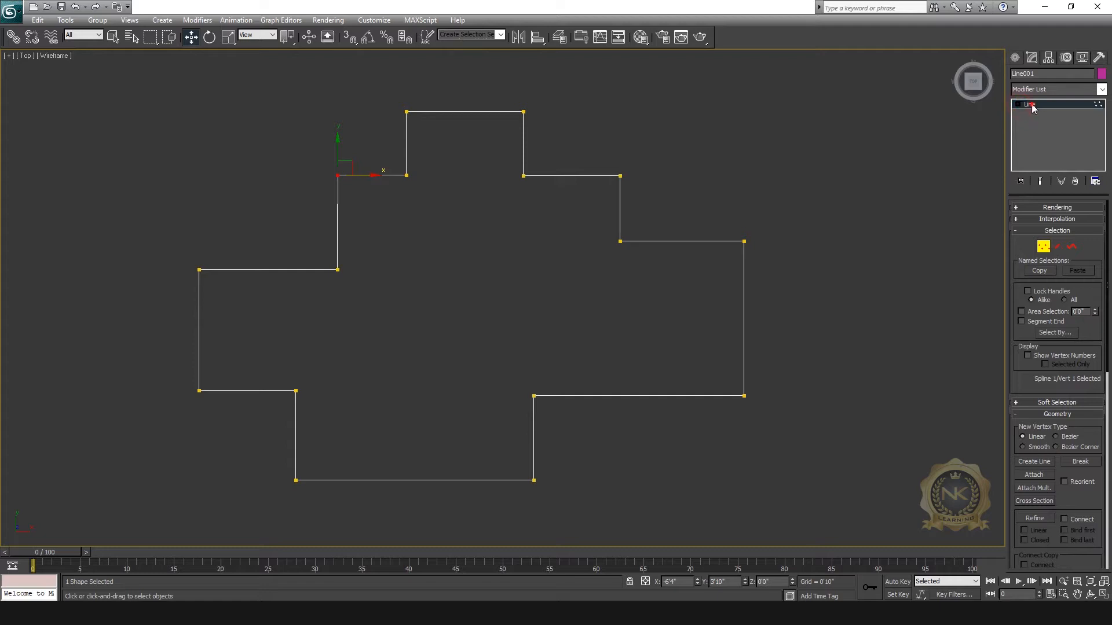
pyautogui.click(1032, 105)
pyautogui.click(1043, 247)
pyautogui.moveTo(382, 103); pyautogui.dragTo(599, 143)
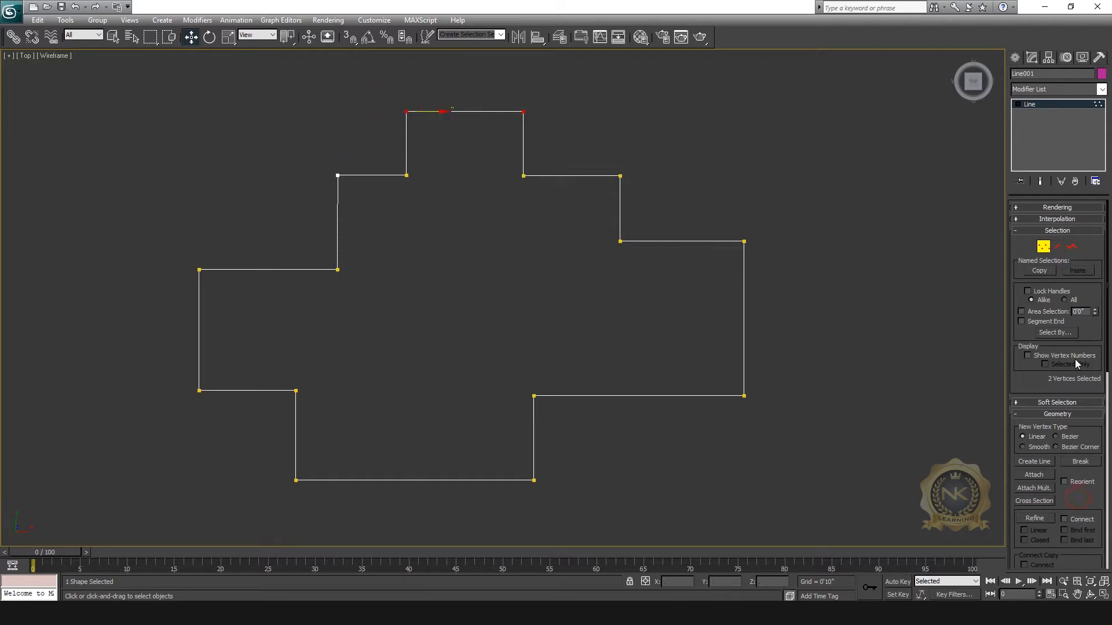
pyautogui.moveTo(435, 154); pyautogui.dragTo(436, 156)
pyautogui.moveTo(1071, 503); pyautogui.dragTo(1075, 397)
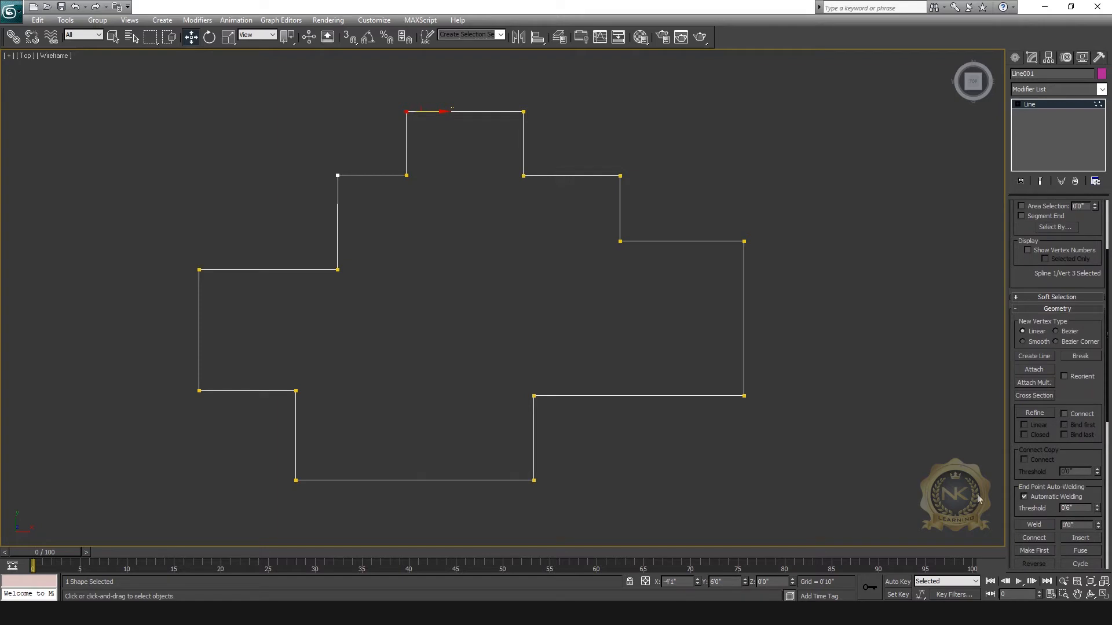
pyautogui.moveTo(1076, 393); pyautogui.dragTo(1054, 523)
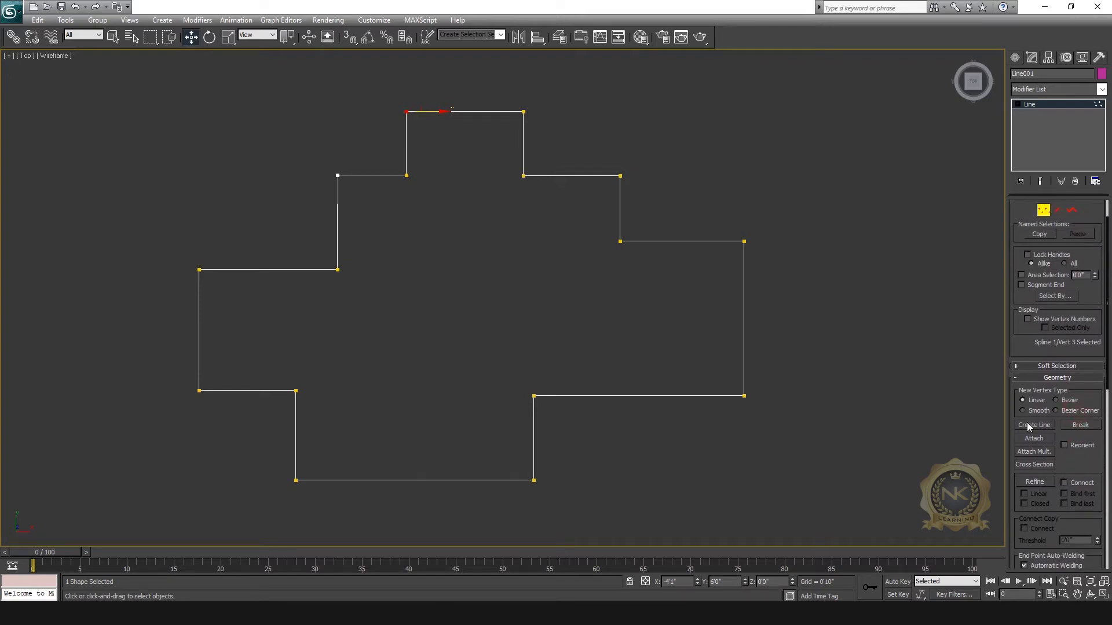
# Step: Use Create Line to add a vertical segment across the outline's right wing, from its lower edge to its upper edge, and leave vertex editing
pyautogui.click(1044, 426)
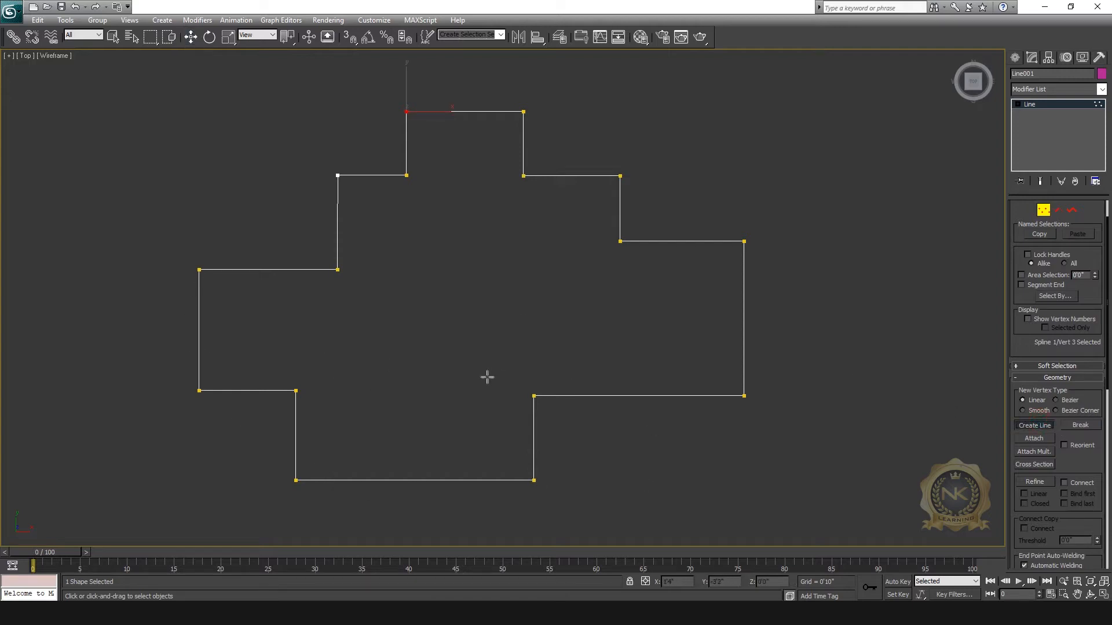
pyautogui.click(666, 396)
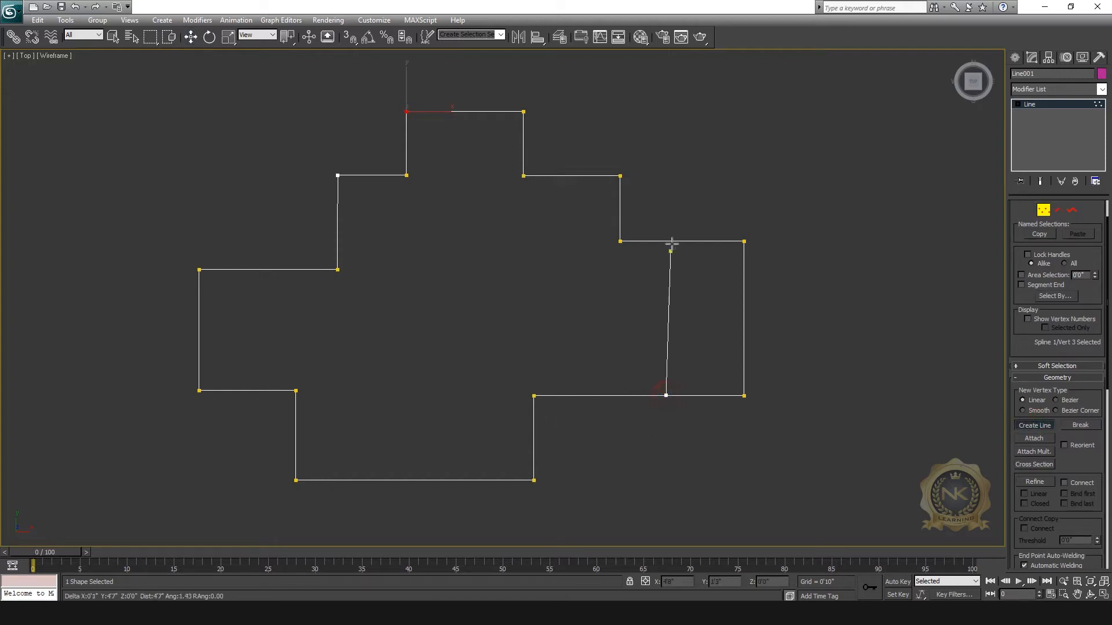
pyautogui.click(666, 240)
pyautogui.rightClick(747, 292)
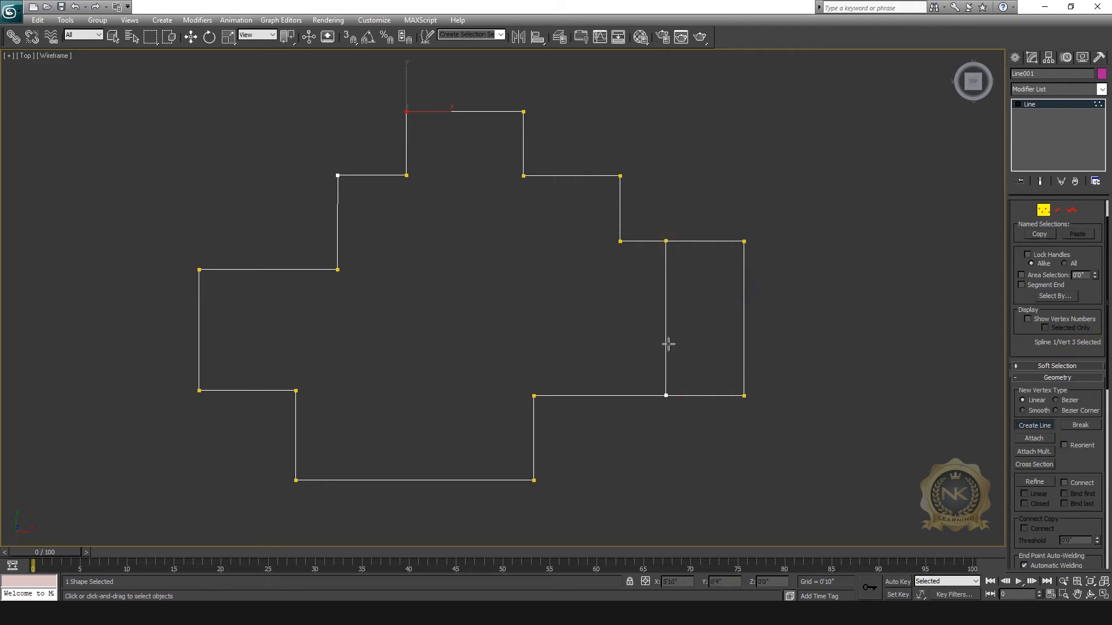
pyautogui.click(1055, 105)
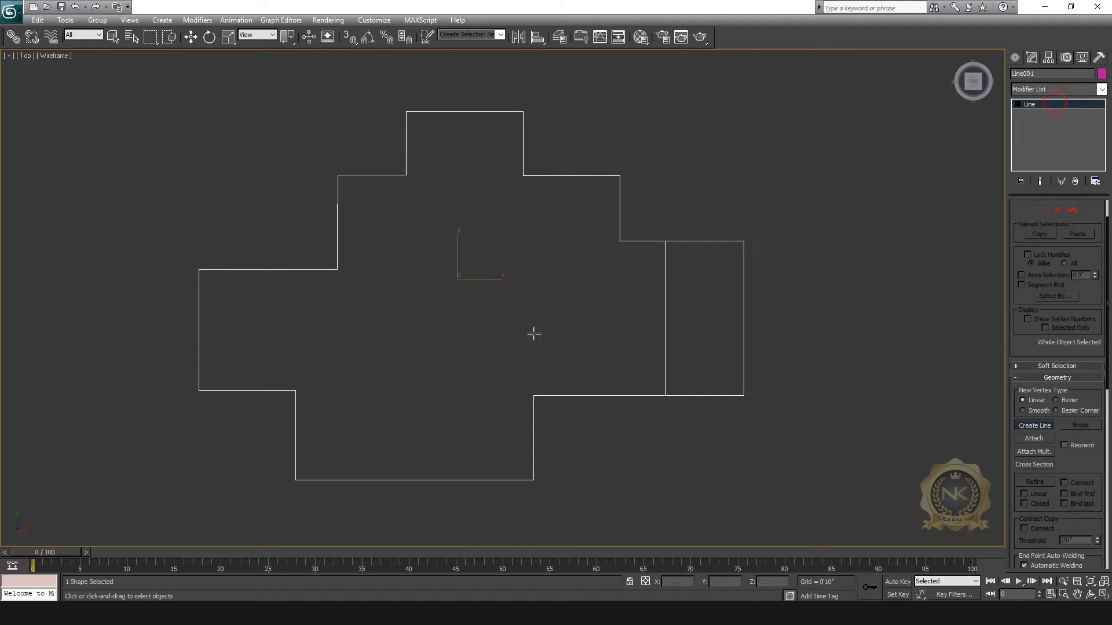
pyautogui.click(190, 36)
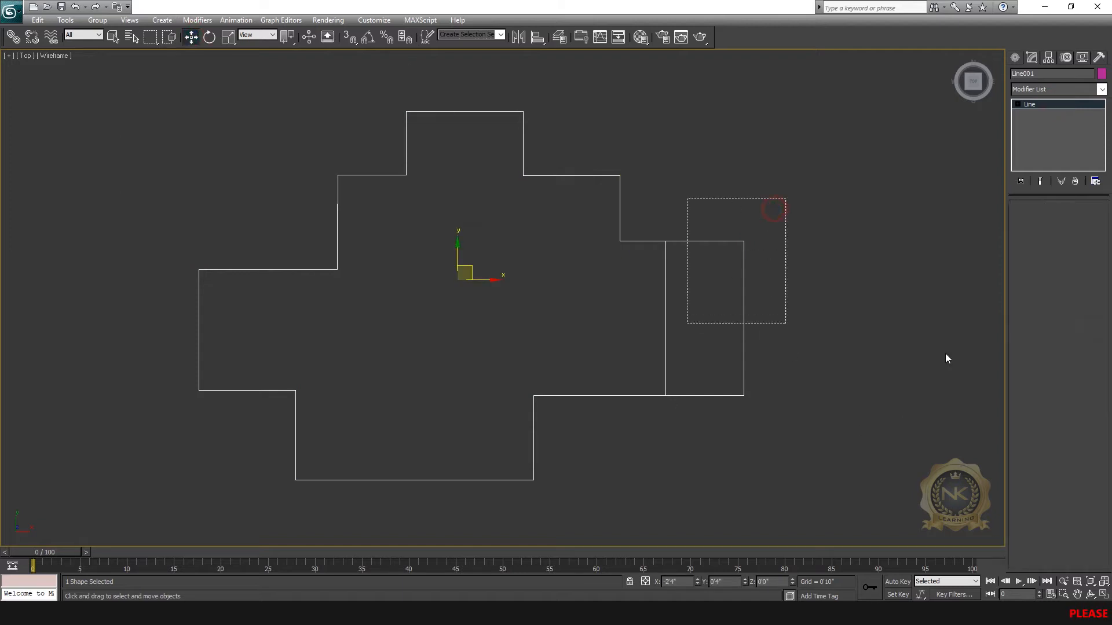
# Step: Move the whole shape a short distance in the maximised Perspective view with the grid hidden
pyautogui.hotkey('alt', 'w')
pyautogui.rightClick(848, 443)
pyautogui.hotkey('alt', 'w')
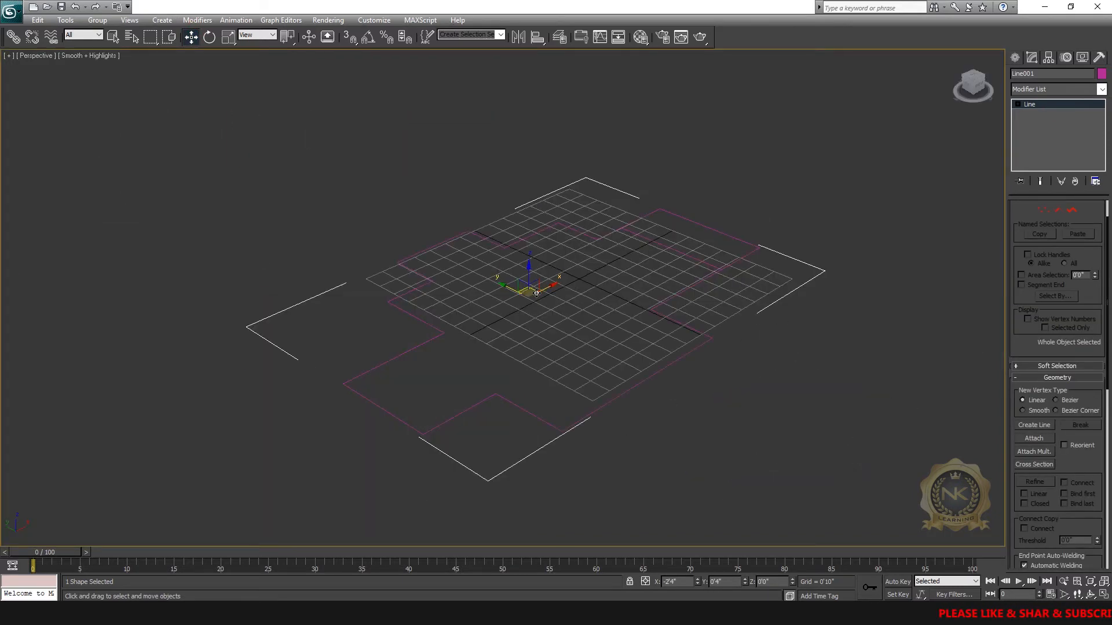
pyautogui.press('g')
pyautogui.moveTo(796, 367); pyautogui.dragTo(762, 402, button='middle')
pyautogui.moveTo(670, 267); pyautogui.dragTo(635, 299)
# Step: Return to the Top view and undo both the shape's move and the added vertical segment
pyautogui.hotkey('alt', 'w')
pyautogui.rightClick(346, 147)
pyautogui.hotkey('alt', 'w')
pyautogui.press('1')
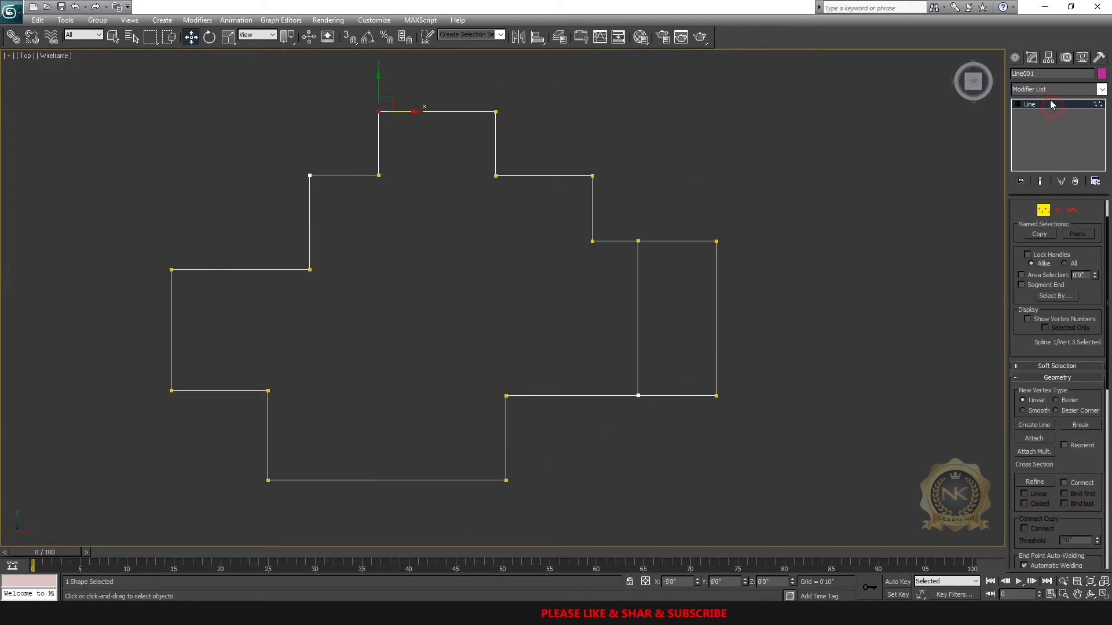
pyautogui.hotkey('ctrl', 'z')
pyautogui.hotkey('ctrl', 'z')
pyautogui.hotkey('ctrl', 'z')
pyautogui.hotkey('ctrl', 'z')
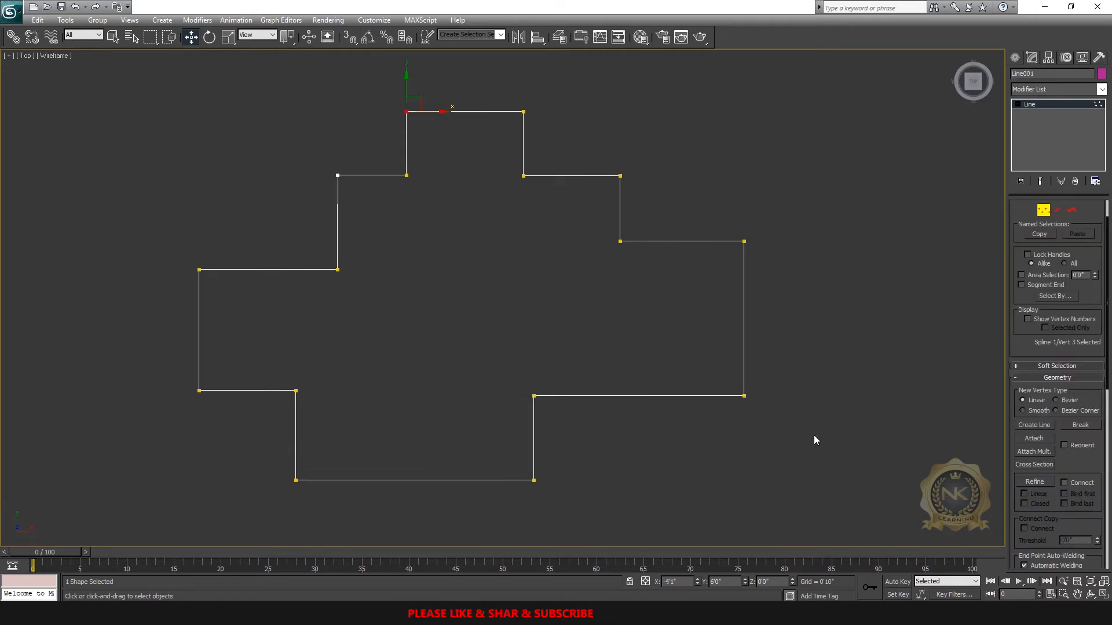
# Step: Break the outline at the selected vertex on the left end of its topmost edge
pyautogui.click(1081, 426)
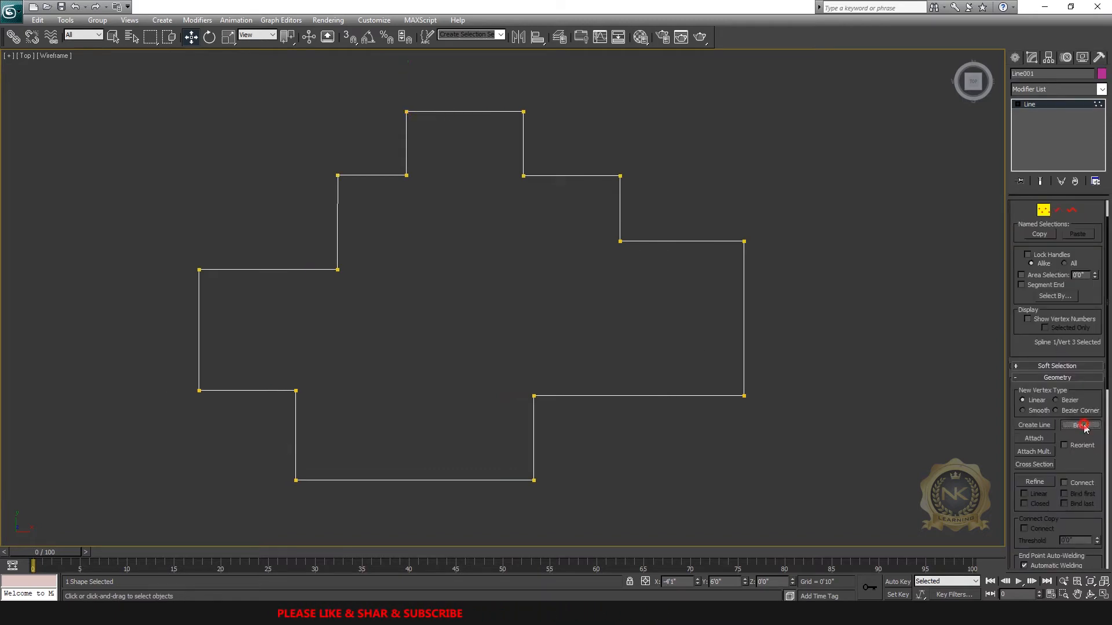
pyautogui.click(195, 38)
pyautogui.moveTo(738, 170); pyautogui.dragTo(766, 236)
pyautogui.hotkey('ctrl', 'z')
# Step: Break the outline at the right wing's upper outer corner, pull the freed endpoint to about X 9'6", Y 0'6", and undo it
pyautogui.click(1093, 426)
pyautogui.click(745, 242)
pyautogui.moveTo(746, 242); pyautogui.dragTo(817, 276)
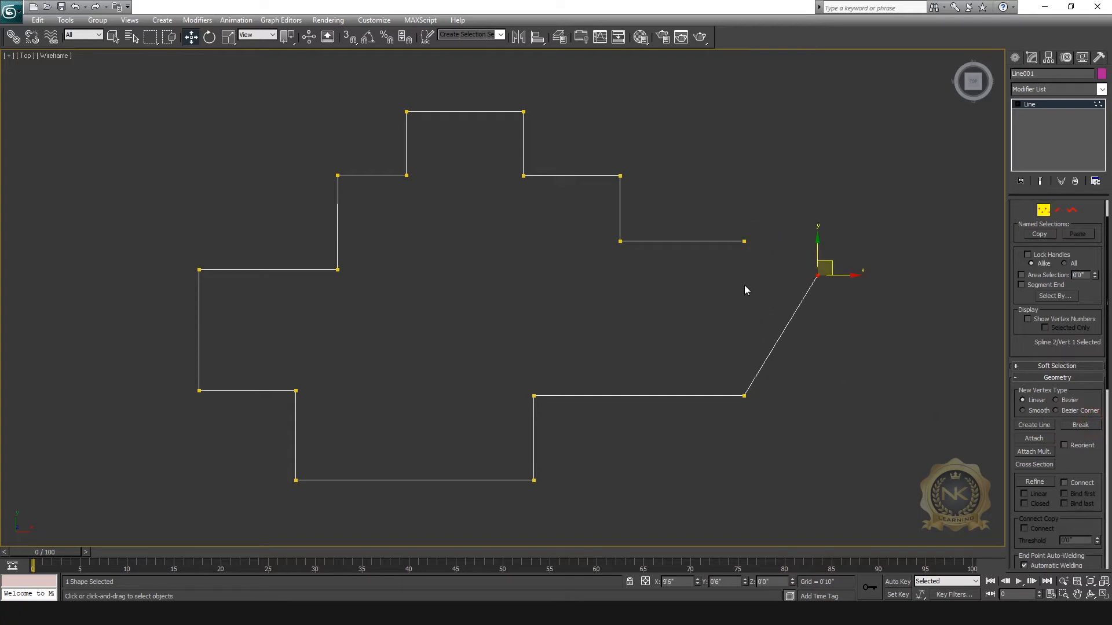
pyautogui.click(800, 322)
pyautogui.hotkey('ctrl', 'z')
pyautogui.hotkey('ctrl', 'z')
pyautogui.hotkey('ctrl', 'z')
pyautogui.moveTo(723, 209); pyautogui.dragTo(775, 262)
pyautogui.click(751, 272)
pyautogui.click(744, 242)
pyautogui.hotkey('ctrl', 'z')
pyautogui.hotkey('ctrl', 'z')
pyautogui.hotkey('ctrl', 'z')
pyautogui.moveTo(758, 225); pyautogui.dragTo(790, 250)
pyautogui.hotkey('ctrl', 'z')
pyautogui.moveTo(758, 225)
pyautogui.mouseDown()
pyautogui.moveTo(784, 248)
pyautogui.moveTo(750, 233)
pyautogui.mouseUp()
pyautogui.hotkey('ctrl', 'z')
# Step: Break the outline at the right wing's upper outer corner and test the freed endpoint by moving it slightly down, undoing that move
pyautogui.click(1088, 428)
pyautogui.click(744, 242)
pyautogui.moveTo(744, 243); pyautogui.dragTo(748, 260)
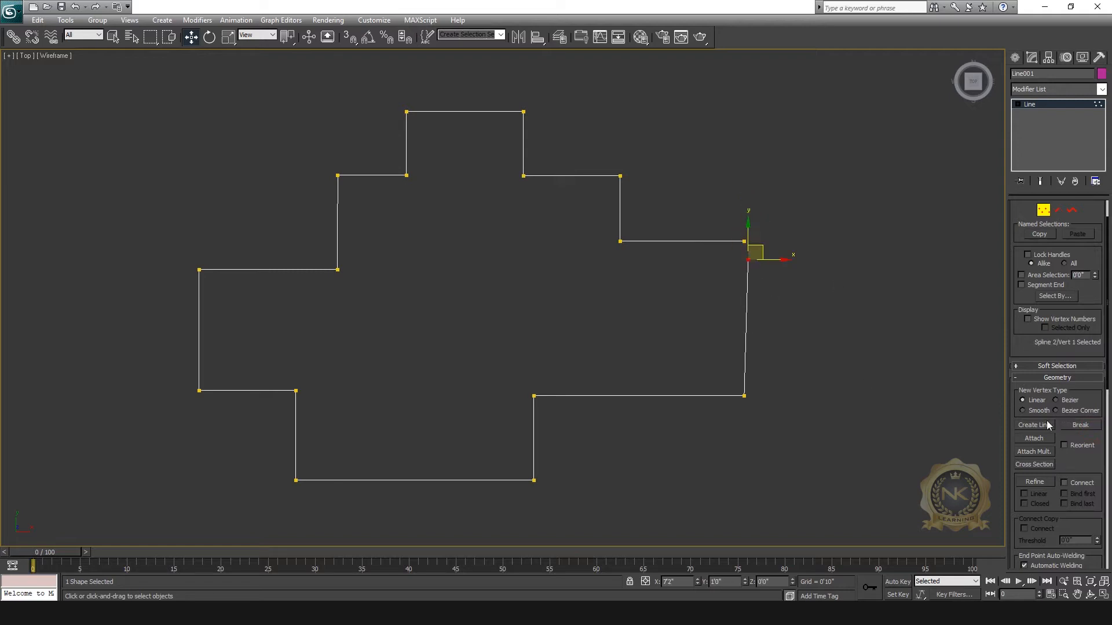
pyautogui.hotkey('ctrl', 'z')
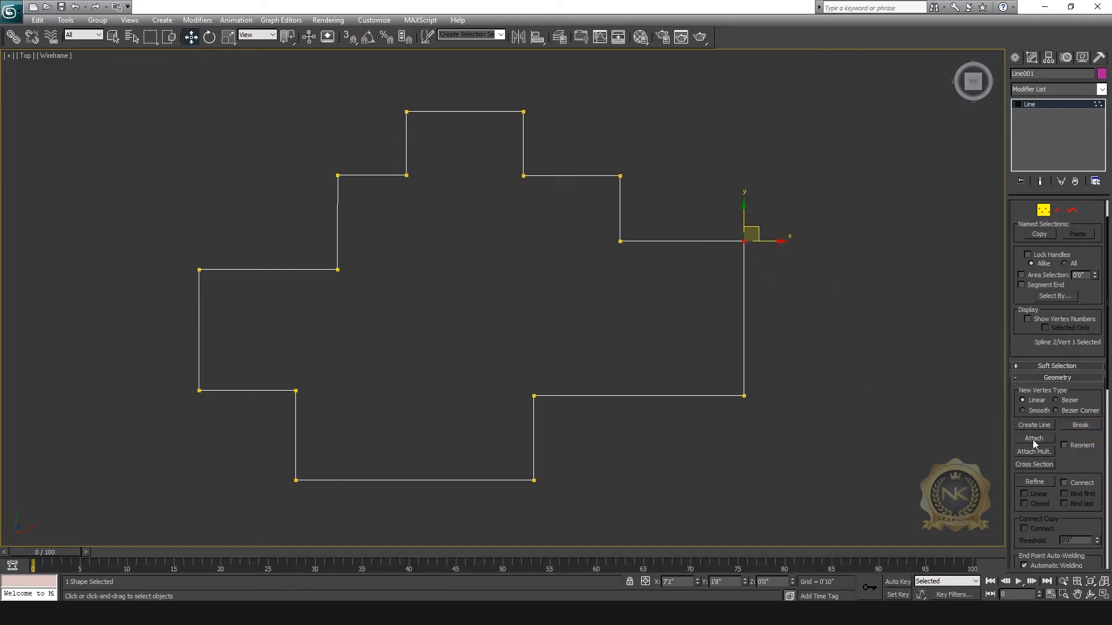
# Step: Move the freed endpoint at the right wing's upper outer corner to about X 7'6", Y 1'0" and undo the move
pyautogui.scroll(-3, 1078, 464)
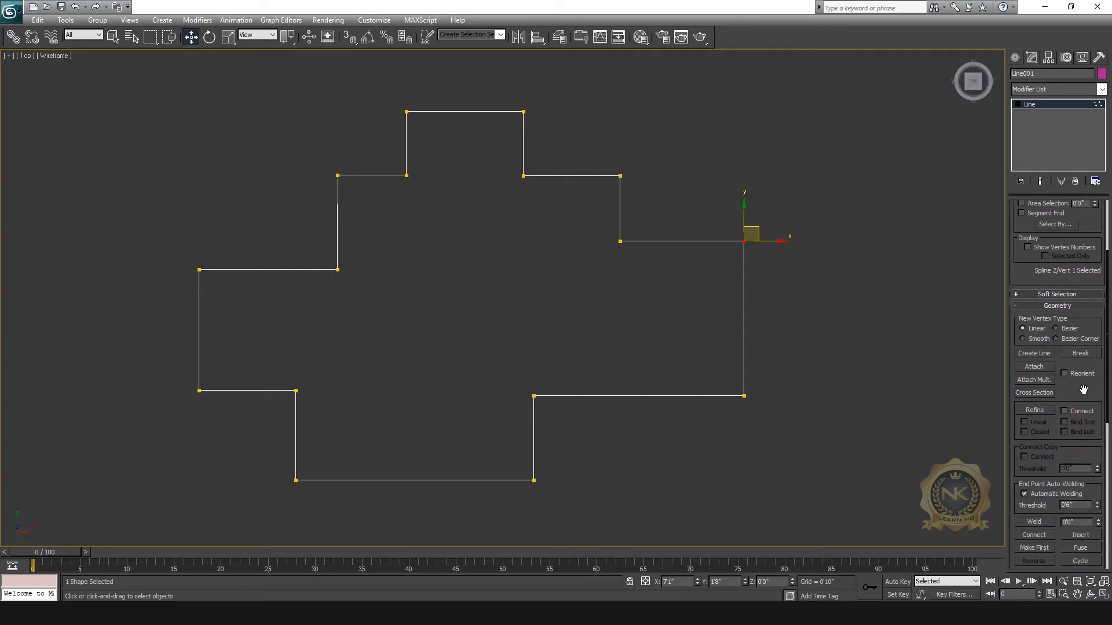
pyautogui.scroll(-3, 1082, 390)
pyautogui.scroll(2, 1074, 346)
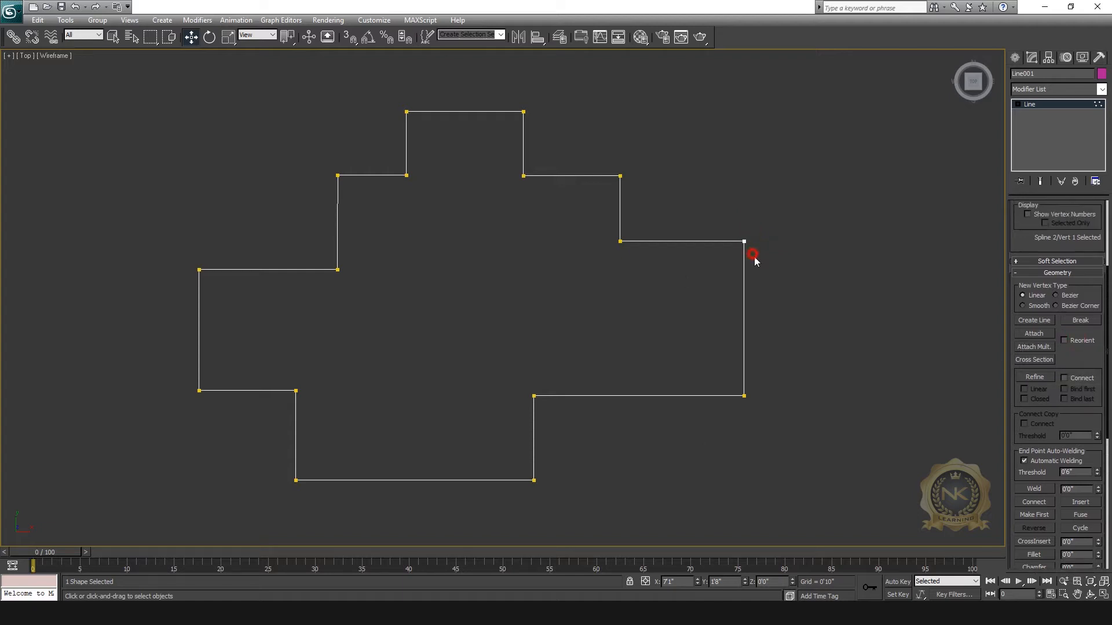
pyautogui.moveTo(755, 230); pyautogui.dragTo(768, 248)
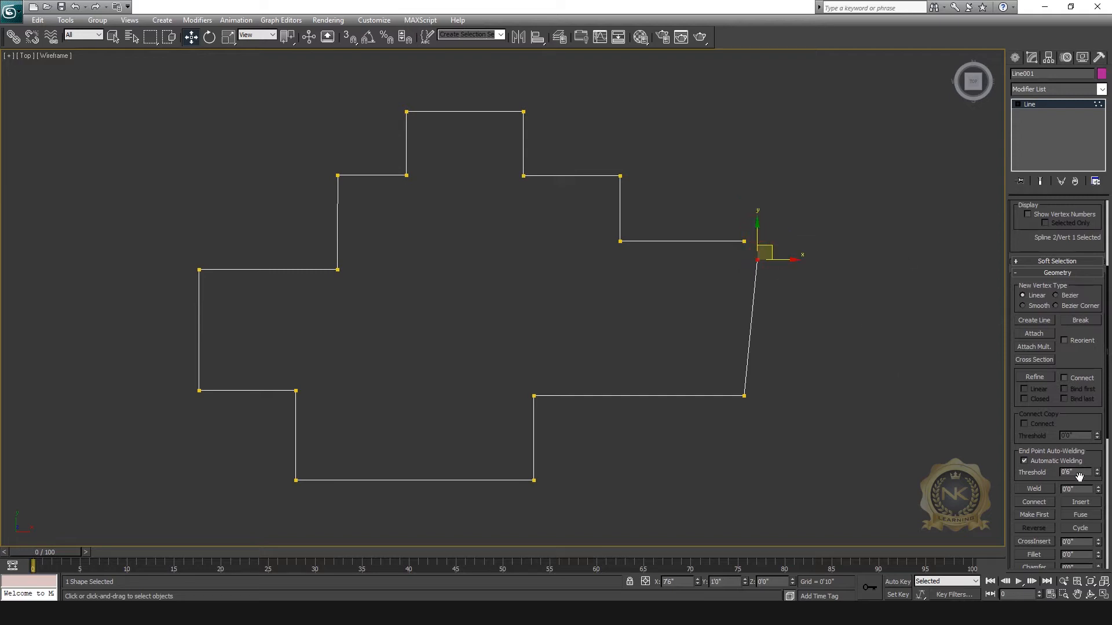
pyautogui.hotkey('ctrl', 'z')
# Step: Weld the two overlapping vertices at the right wing's upper outer corner
pyautogui.click(1046, 491)
pyautogui.moveTo(719, 206); pyautogui.dragTo(776, 255)
pyautogui.click(1032, 491)
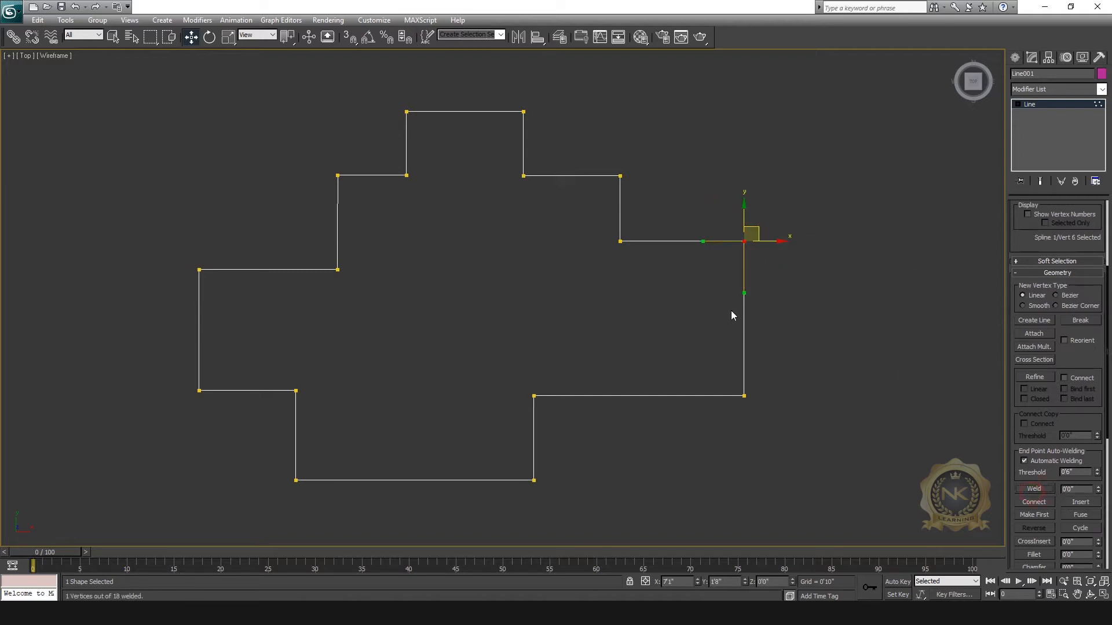
# Step: Test the welded corner by moving its vertex twice, undoing each move
pyautogui.click(777, 280)
pyautogui.click(744, 242)
pyautogui.moveTo(761, 229); pyautogui.dragTo(806, 265)
pyautogui.hotkey('ctrl', 'z')
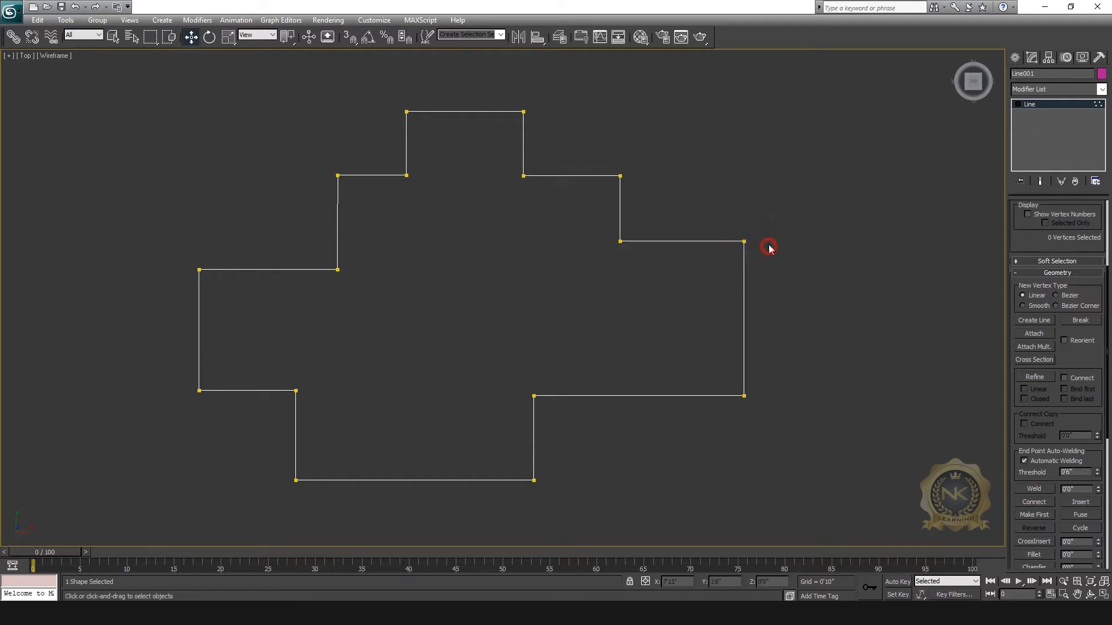
pyautogui.click(744, 242)
pyautogui.moveTo(778, 243); pyautogui.dragTo(732, 247)
pyautogui.hotkey('ctrl', 'z')
# Step: Draw a circle of about 3'8" radius centred on the right wing's lower outer corner
pyautogui.moveTo(1076, 366); pyautogui.dragTo(1076, 402)
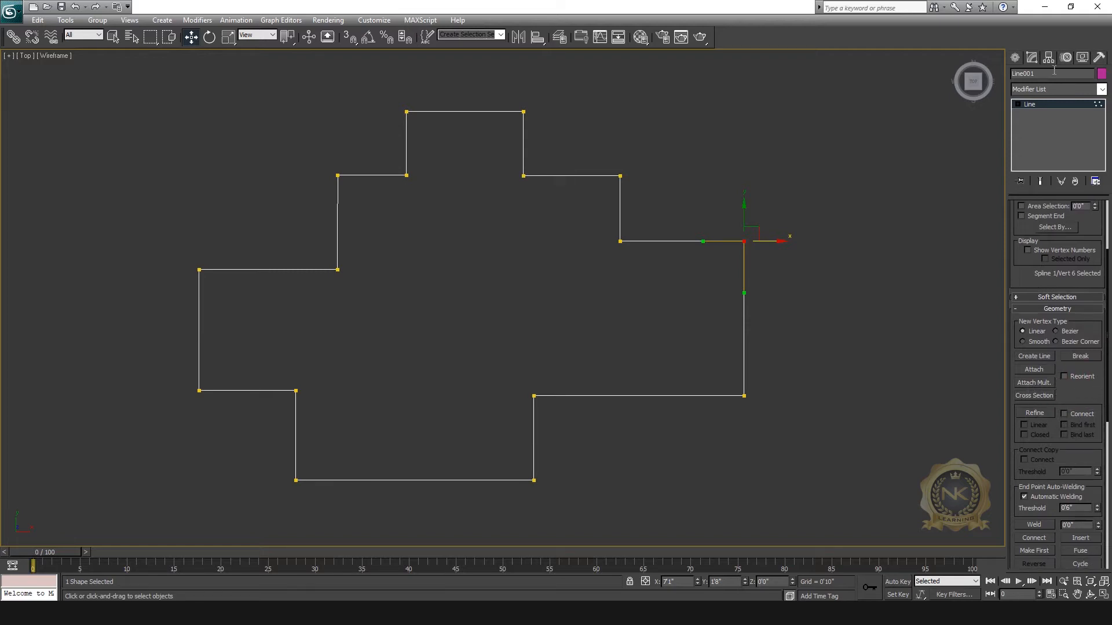
pyautogui.click(1016, 58)
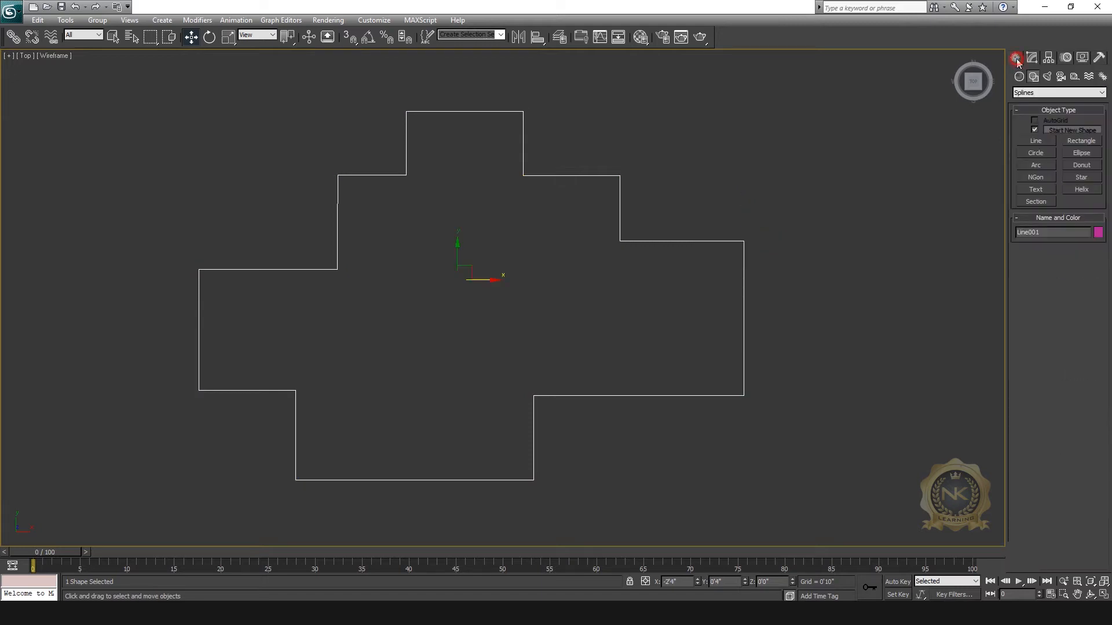
pyautogui.click(1036, 153)
pyautogui.moveTo(624, 431); pyautogui.dragTo(597, 408, button='middle')
pyautogui.moveTo(713, 371); pyautogui.dragTo(796, 447)
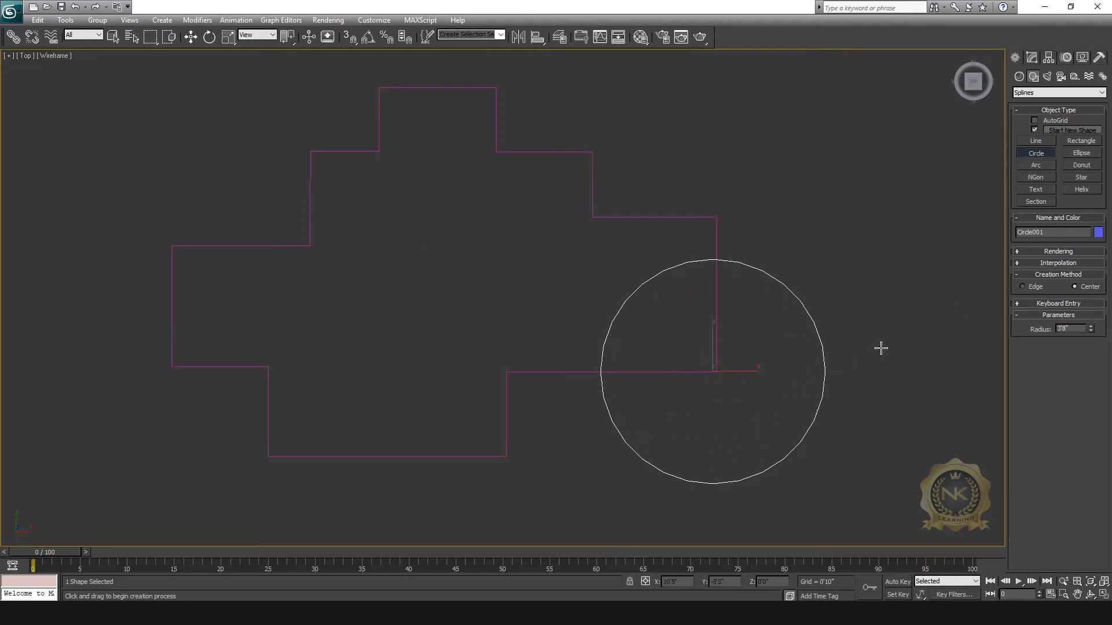
# Step: Set the circle's interpolation steps to 40
pyautogui.click(1031, 57)
pyautogui.click(1058, 219)
pyautogui.write('40')
pyautogui.press('Return')
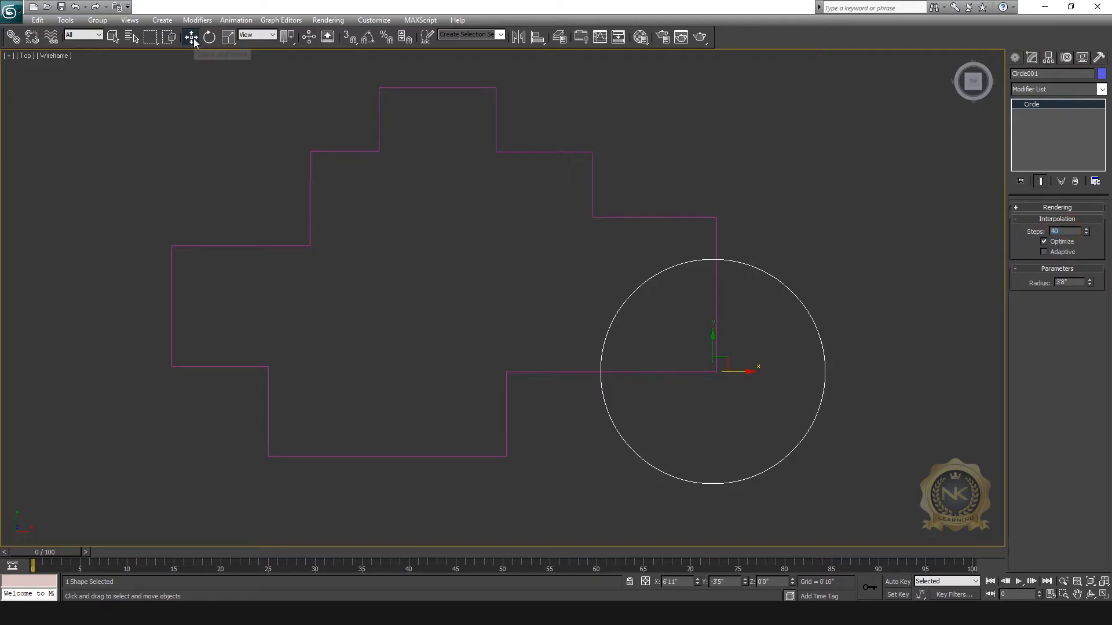
# Step: Check the circle in the Perspective view, return to Top, and attach the circle to the stepped outline
pyautogui.hotkey('alt', 'w')
pyautogui.rightClick(904, 425)
pyautogui.hotkey('alt', 'w')
pyautogui.click(903, 428)
pyautogui.click(665, 345)
pyautogui.moveTo(801, 398); pyautogui.dragTo(760, 484, button='middle')
pyautogui.hotkey('alt', 'w')
pyautogui.rightClick(408, 129)
pyautogui.hotkey('alt', 'w')
pyautogui.click(1049, 369)
pyautogui.click(801, 300)
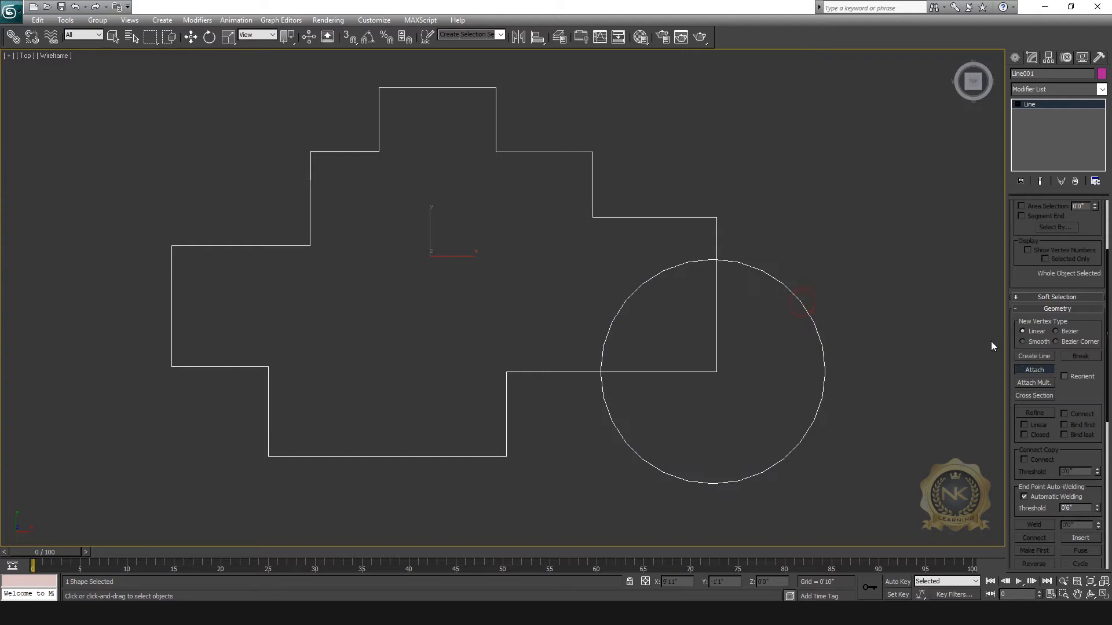
pyautogui.click(195, 38)
# Step: Inspect the attached circle's vertices at Vertex level in the Perspective and Top views, and leave Vertex level
pyautogui.moveTo(859, 258); pyautogui.dragTo(752, 206, button='middle')
pyautogui.click(752, 206)
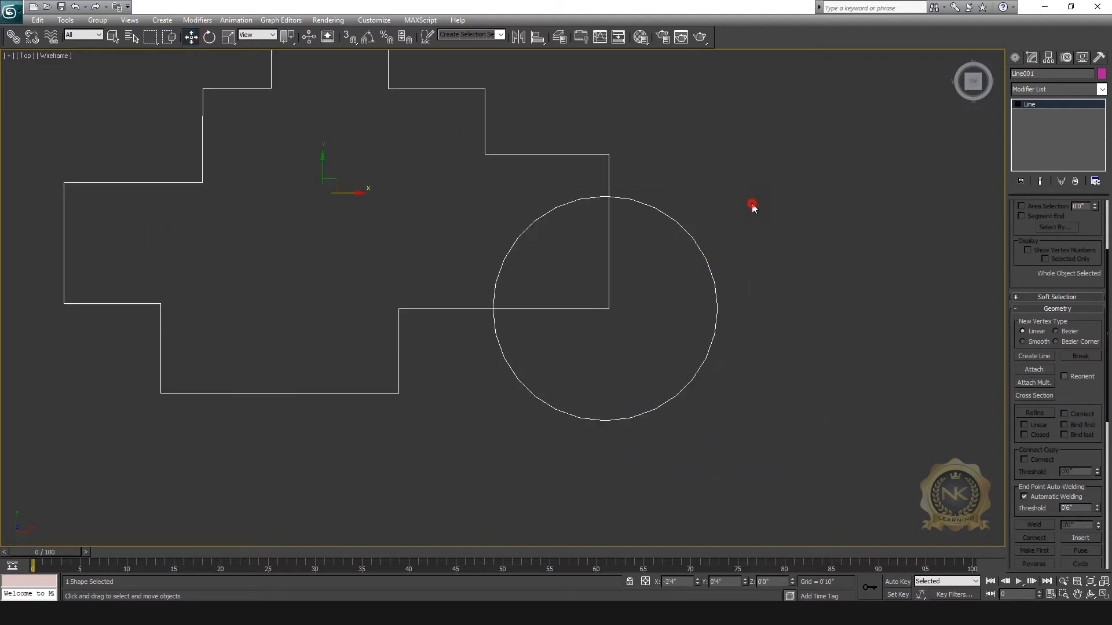
pyautogui.click(608, 174)
pyautogui.click(1052, 106)
pyautogui.moveTo(583, 223); pyautogui.dragTo(591, 239, button='middle')
pyautogui.hotkey('alt', 'w')
pyautogui.rightClick(880, 446)
pyautogui.hotkey('alt', 'w')
pyautogui.click(883, 386)
pyautogui.click(765, 373)
pyautogui.click(782, 385)
pyautogui.hotkey('alt', 'w')
pyautogui.rightClick(426, 218)
pyautogui.hotkey('alt', 'w')
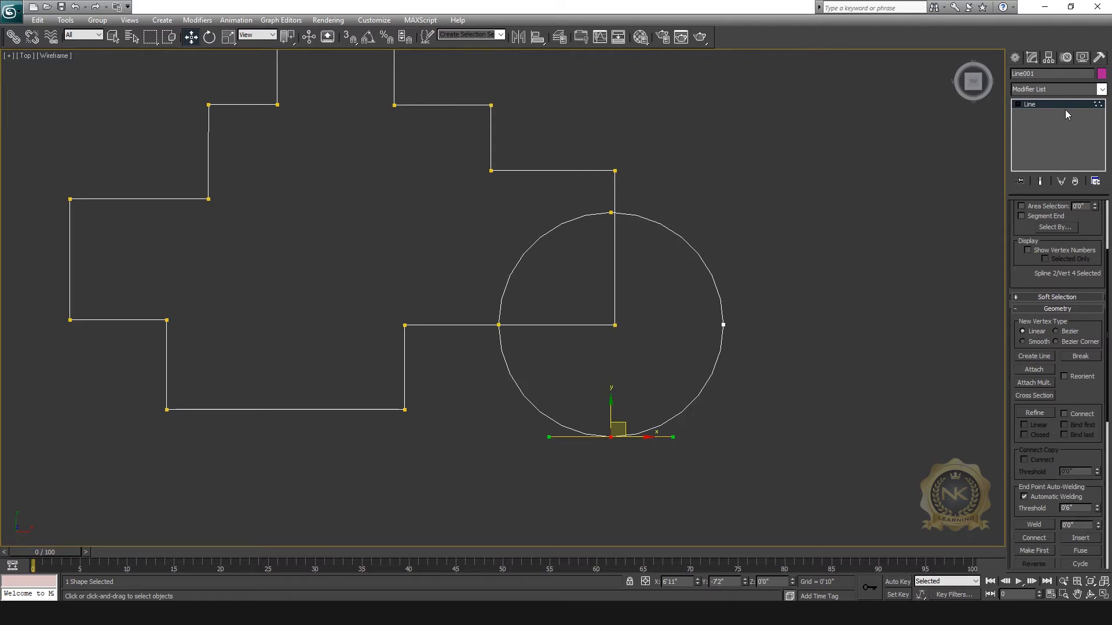
pyautogui.click(1044, 106)
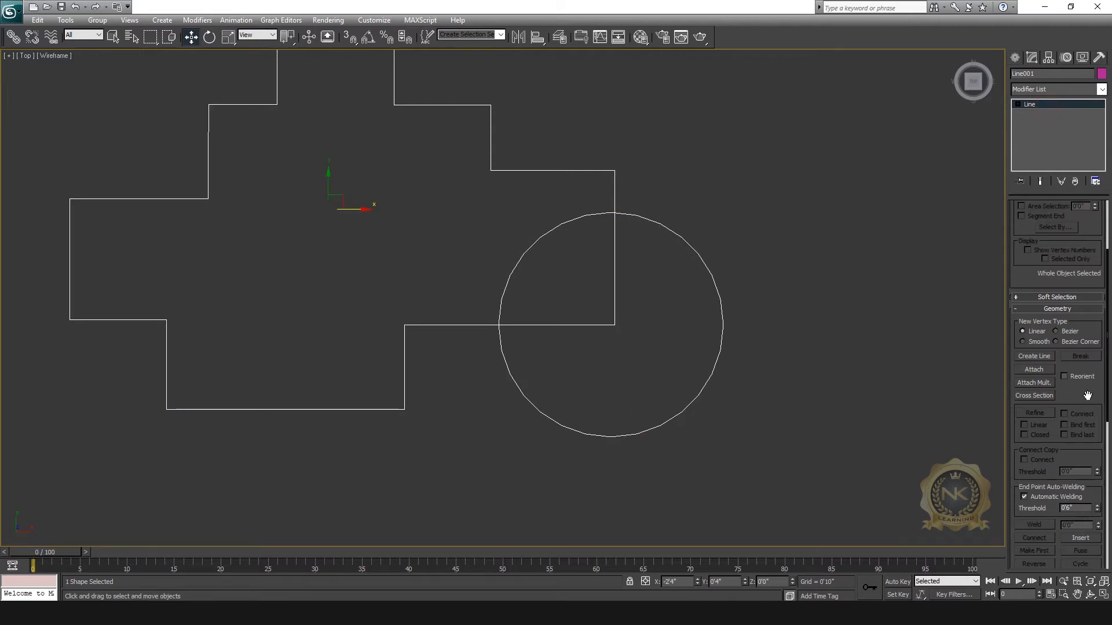
# Step: Look through the line's editing options and switch the combined shape to Spline level
pyautogui.moveTo(1084, 395); pyautogui.dragTo(1085, 499)
pyautogui.moveTo(1103, 382); pyautogui.dragTo(1098, 188)
pyautogui.moveTo(1104, 298); pyautogui.dragTo(1106, 176)
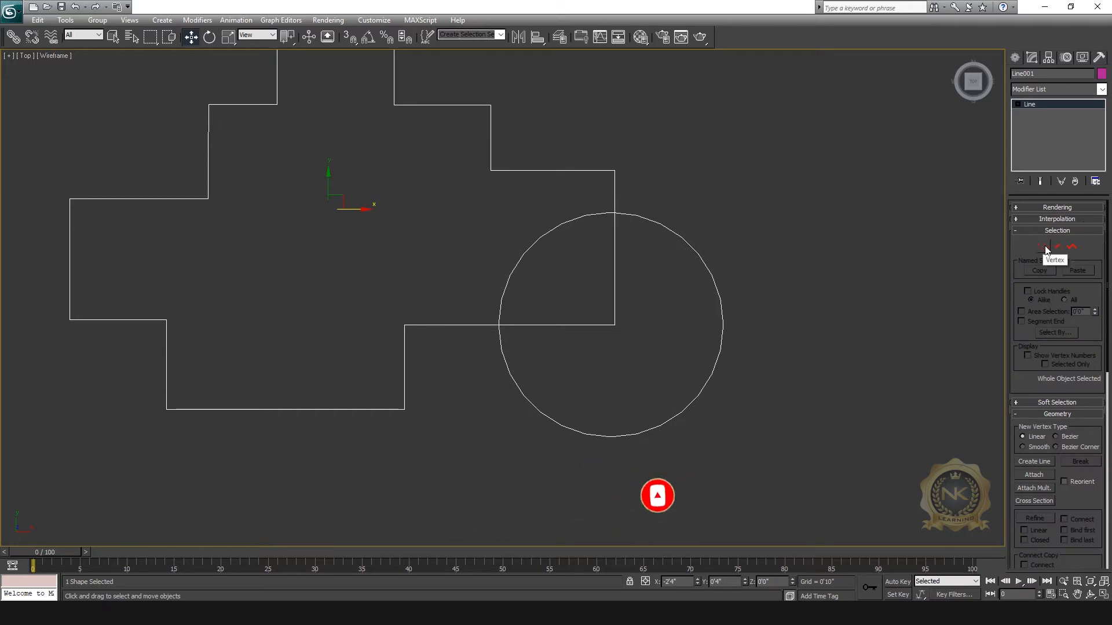
pyautogui.click(1071, 248)
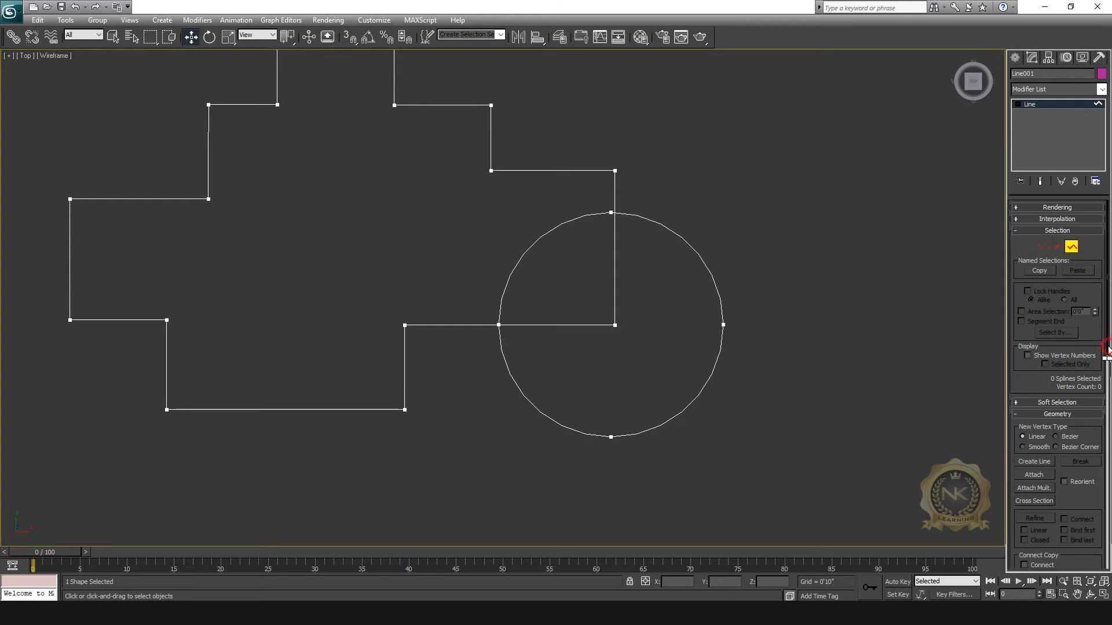
pyautogui.scroll(-5, 1108, 353)
pyautogui.scroll(-3, 1058, 383)
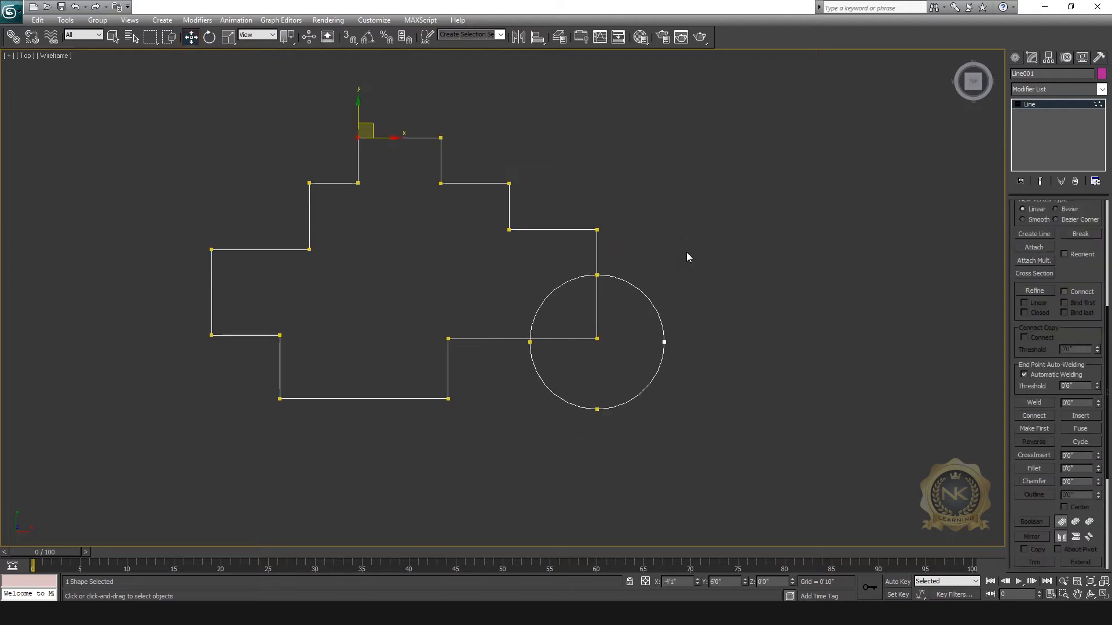
# Step: Leave Vertex level and select the stepped outline at Spline level, ready for the Boolean tools
pyautogui.click(1070, 104)
pyautogui.moveTo(1108, 242); pyautogui.dragTo(1104, 172)
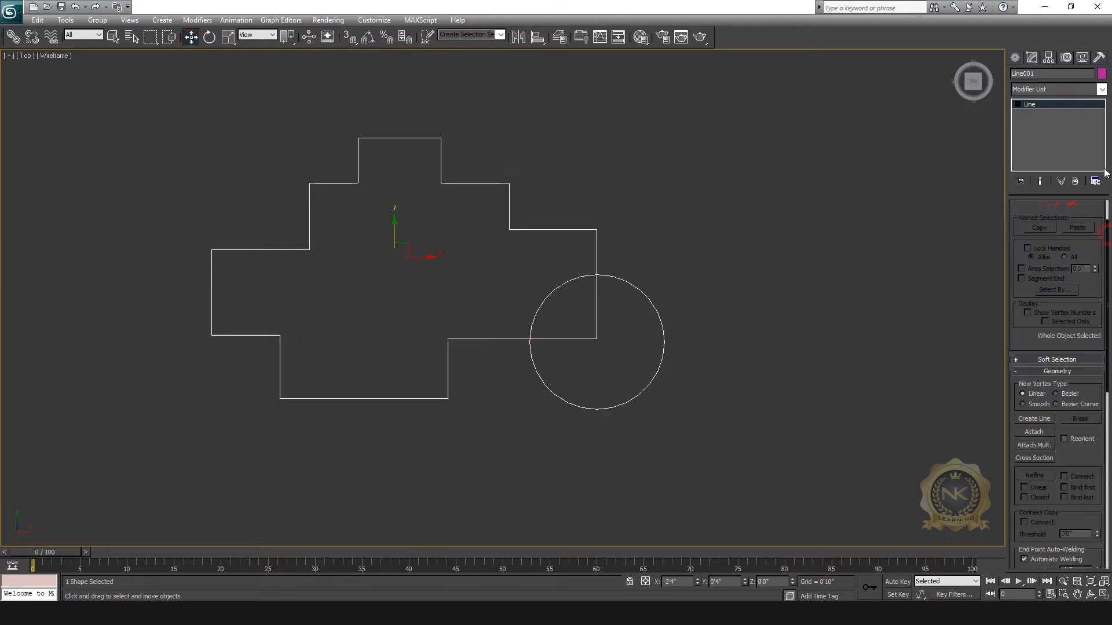
pyautogui.click(1071, 208)
pyautogui.moveTo(635, 195); pyautogui.dragTo(505, 295)
pyautogui.click(480, 387)
pyautogui.moveTo(482, 407); pyautogui.dragTo(420, 354)
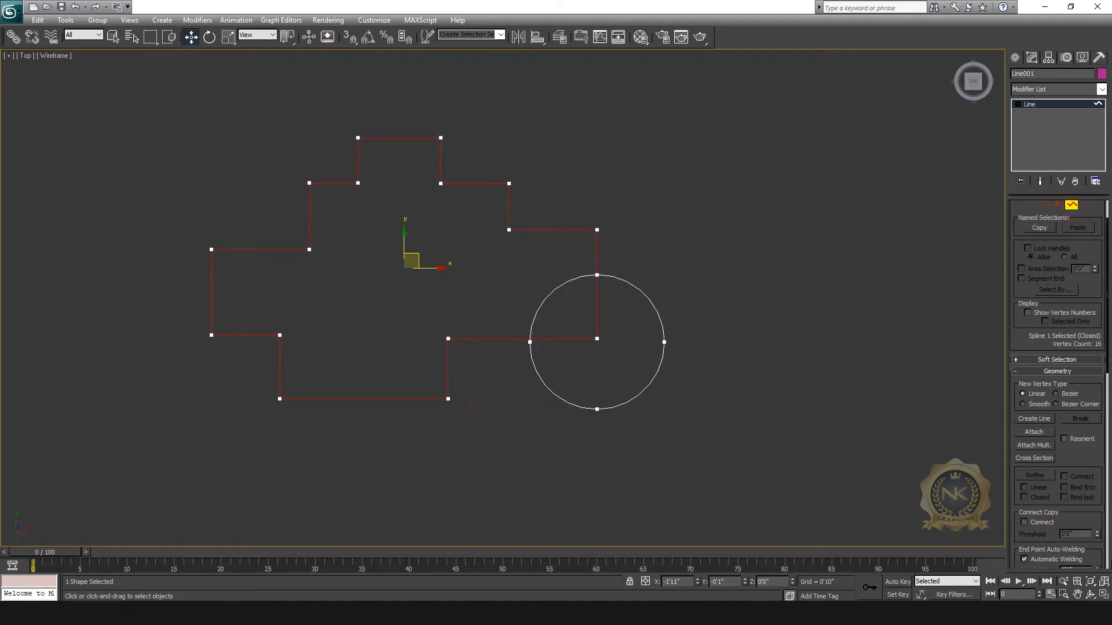
pyautogui.moveTo(1077, 464); pyautogui.dragTo(1062, 187)
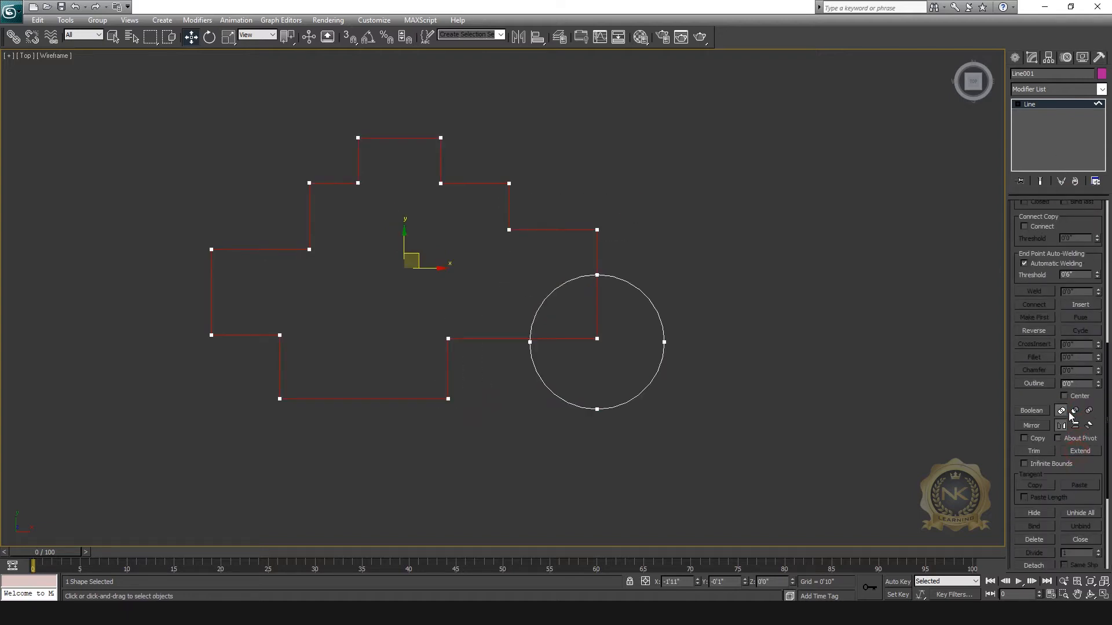
# Step: Try a Boolean union of the stepped outline with the circle and undo it
pyautogui.click(1033, 411)
pyautogui.click(658, 309)
pyautogui.hotkey('ctrl', 'z')
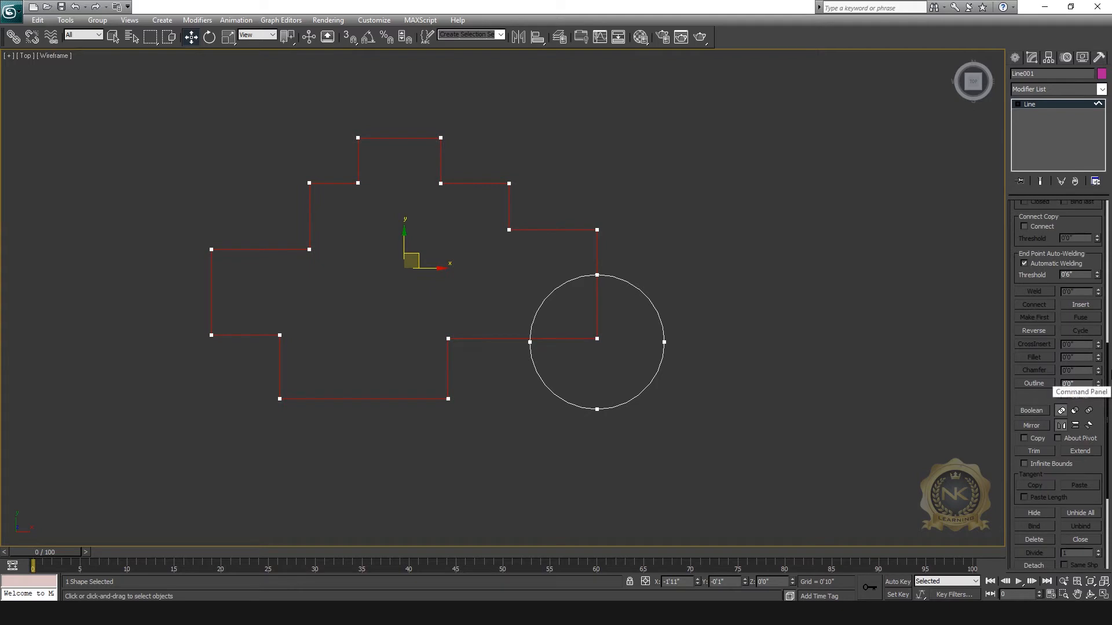
# Step: Unite the stepped outline with the circle using a Boolean union and leave Spline level
pyautogui.click(1039, 411)
pyautogui.click(643, 387)
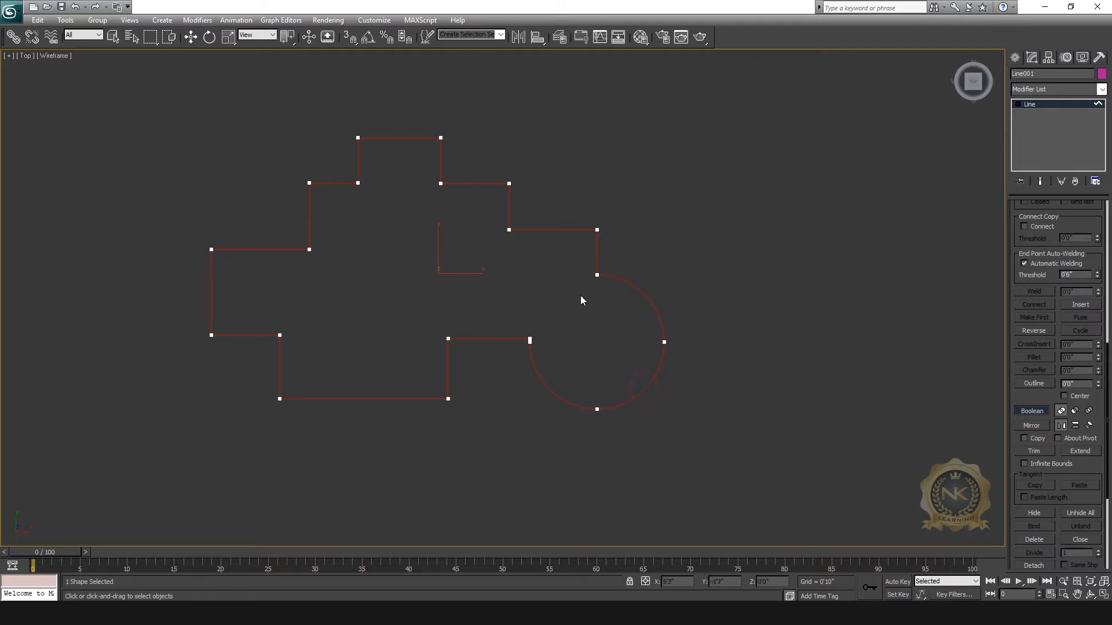
pyautogui.click(1054, 106)
pyautogui.moveTo(836, 293); pyautogui.dragTo(876, 301, button='middle')
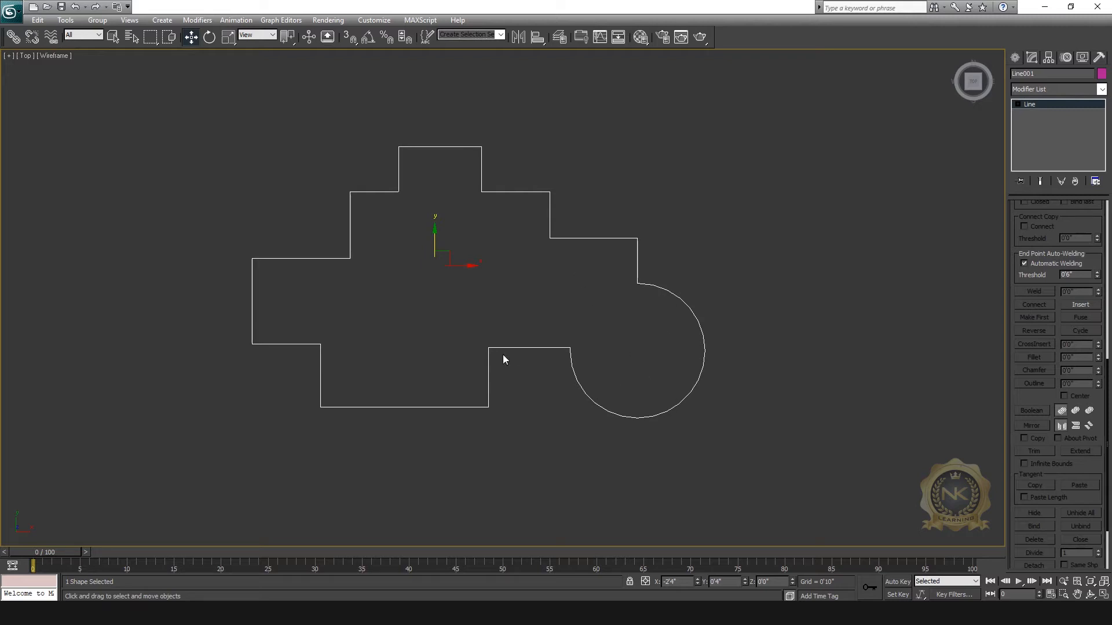
# Step: Switch to Vertex level, check the shape in the Perspective view, and undo the Boolean union back in Top
pyautogui.click(1066, 105)
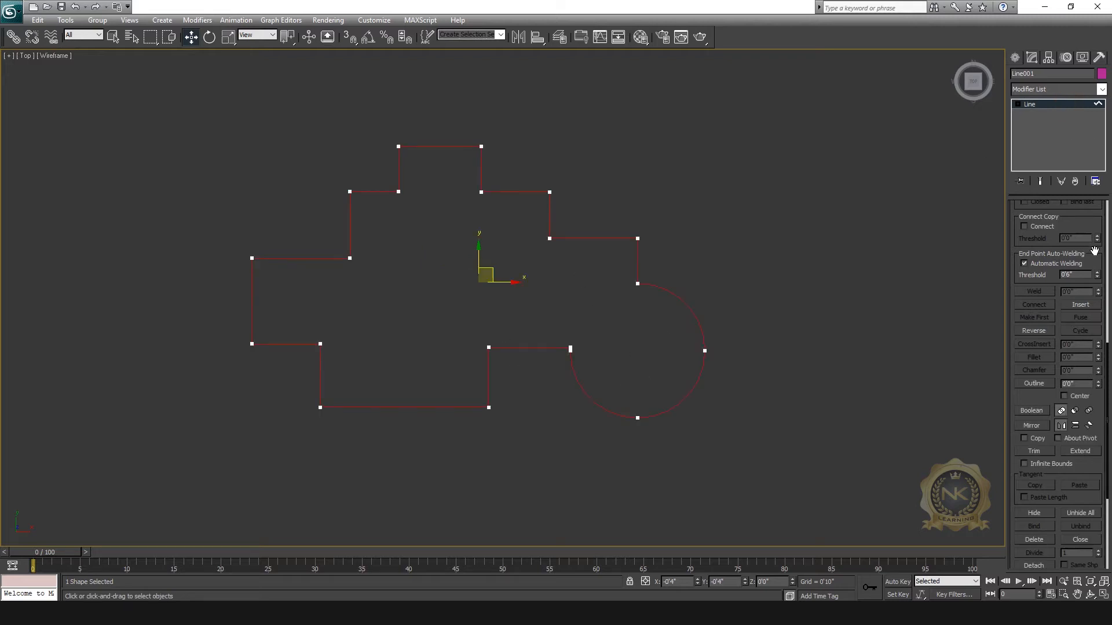
pyautogui.scroll(5, 1039, 237)
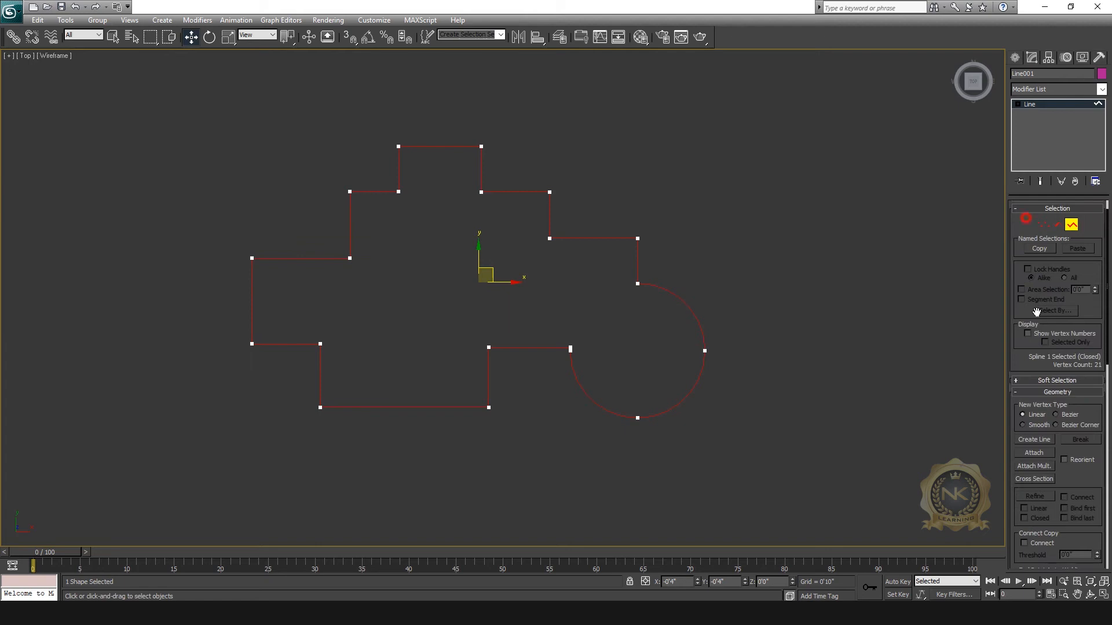
pyautogui.scroll(2, 1036, 312)
pyautogui.click(1045, 247)
pyautogui.hotkey('alt', 'w')
pyautogui.click(851, 438)
pyautogui.hotkey('alt', 'w')
pyautogui.hotkey('alt', 'w')
pyautogui.click(450, 199)
pyautogui.hotkey('alt', 'w')
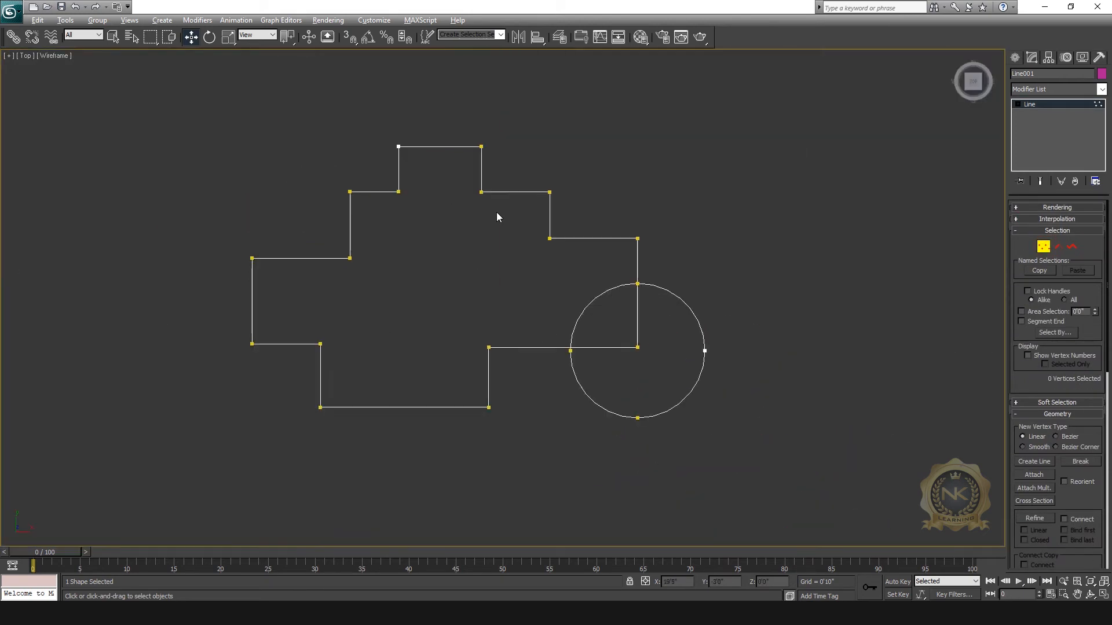
# Step: Select the stepped outline at Spline level and subtract the circle from it with a Boolean subtraction
pyautogui.click(1072, 248)
pyautogui.click(710, 212)
pyautogui.moveTo(569, 176); pyautogui.dragTo(517, 278)
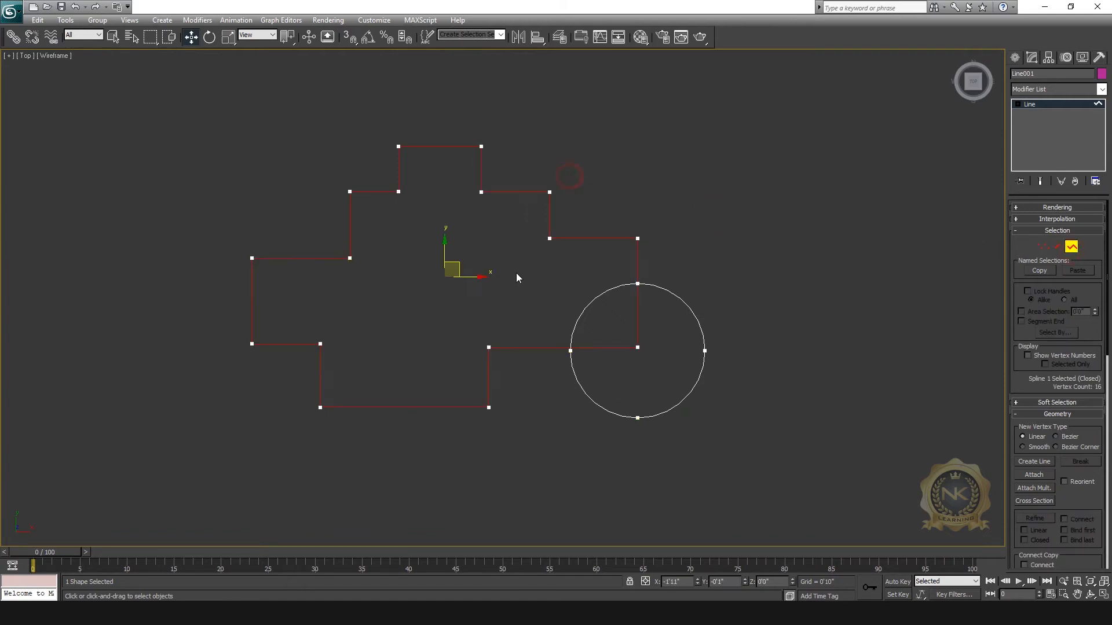
pyautogui.scroll(-10, 1087, 492)
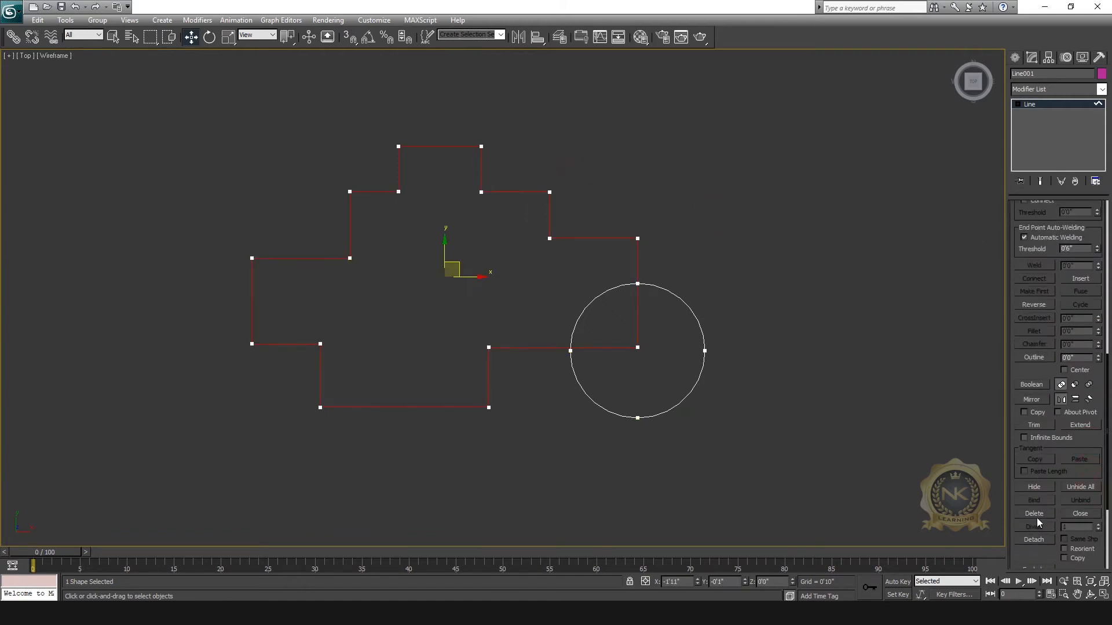
pyautogui.click(1075, 384)
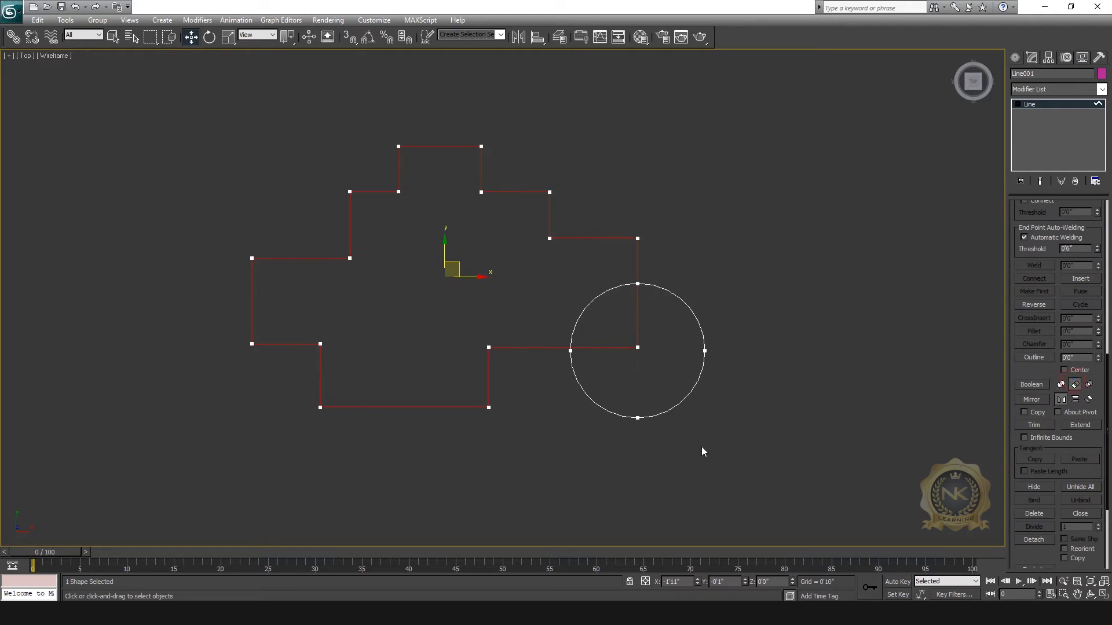
pyautogui.click(700, 332)
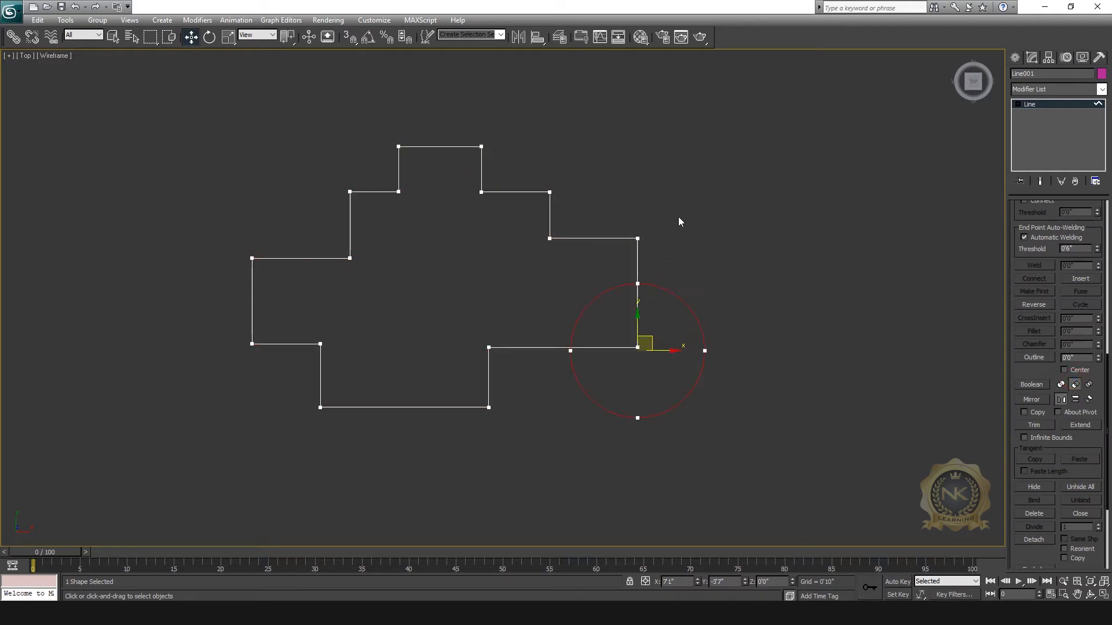
pyautogui.click(609, 235)
pyautogui.click(1031, 384)
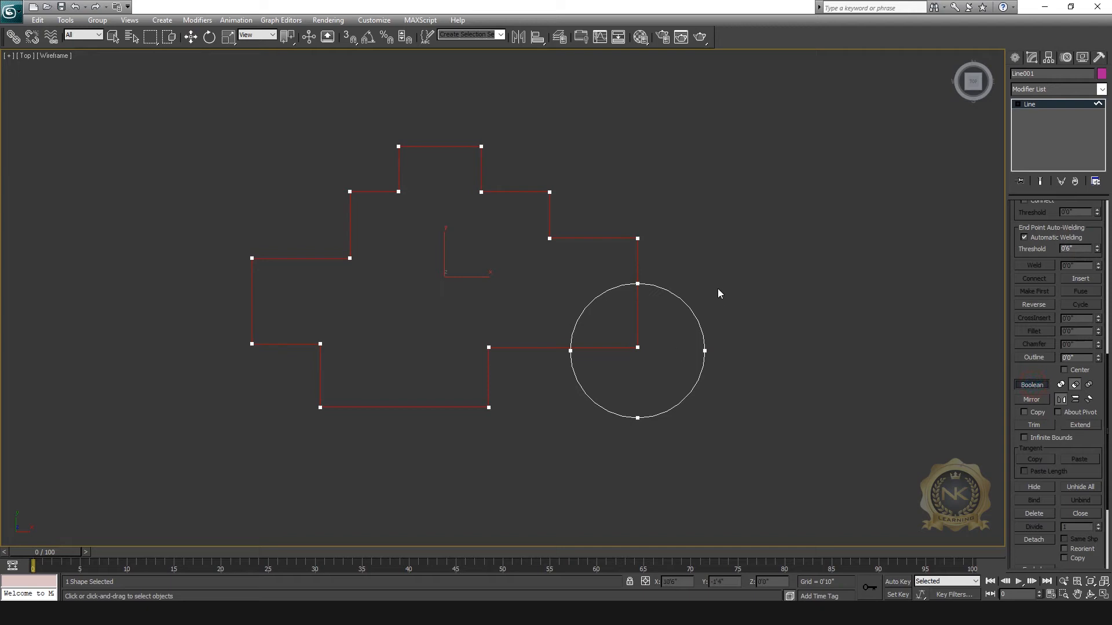
pyautogui.click(687, 309)
# Step: View the cut outline in Perspective, return to the Top view, and undo the Boolean subtraction
pyautogui.hotkey('alt', 'w')
pyautogui.hotkey('alt', 'w')
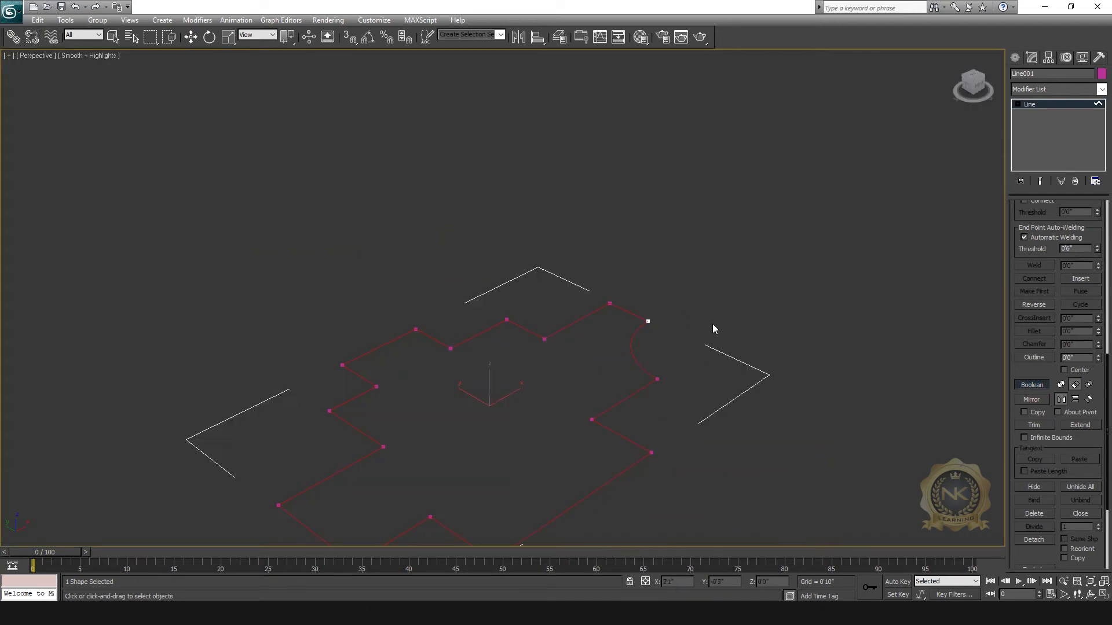
pyautogui.hotkey('alt', 'w')
pyautogui.hotkey('alt', 'w')
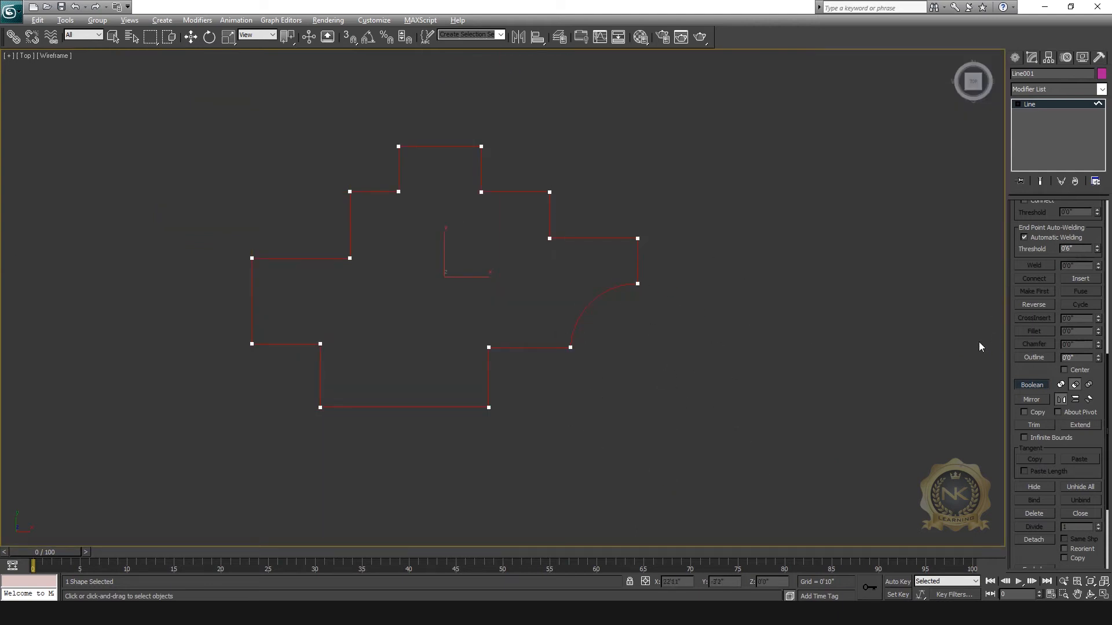
pyautogui.hotkey('ctrl', 'z')
# Step: Intersect the stepped outline with the circle using a Boolean intersection and undo it
pyautogui.click(1089, 384)
pyautogui.click(1031, 385)
pyautogui.click(686, 304)
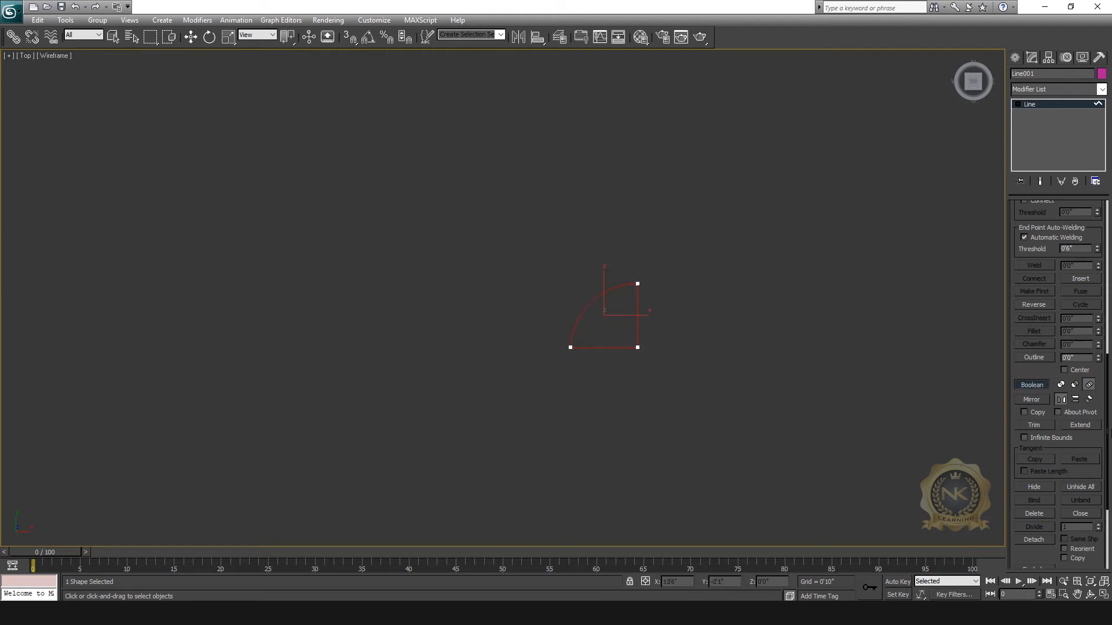
pyautogui.hotkey('ctrl', 'z')
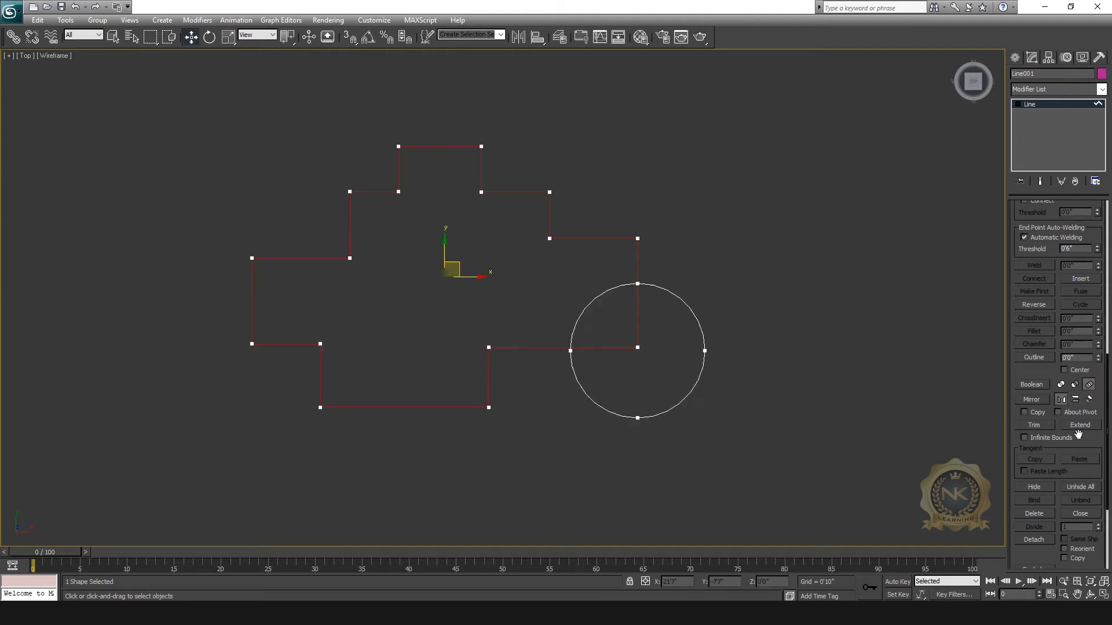
# Step: Subtract the circle from the stepped outline with a Boolean subtraction and leave Spline level
pyautogui.click(1074, 385)
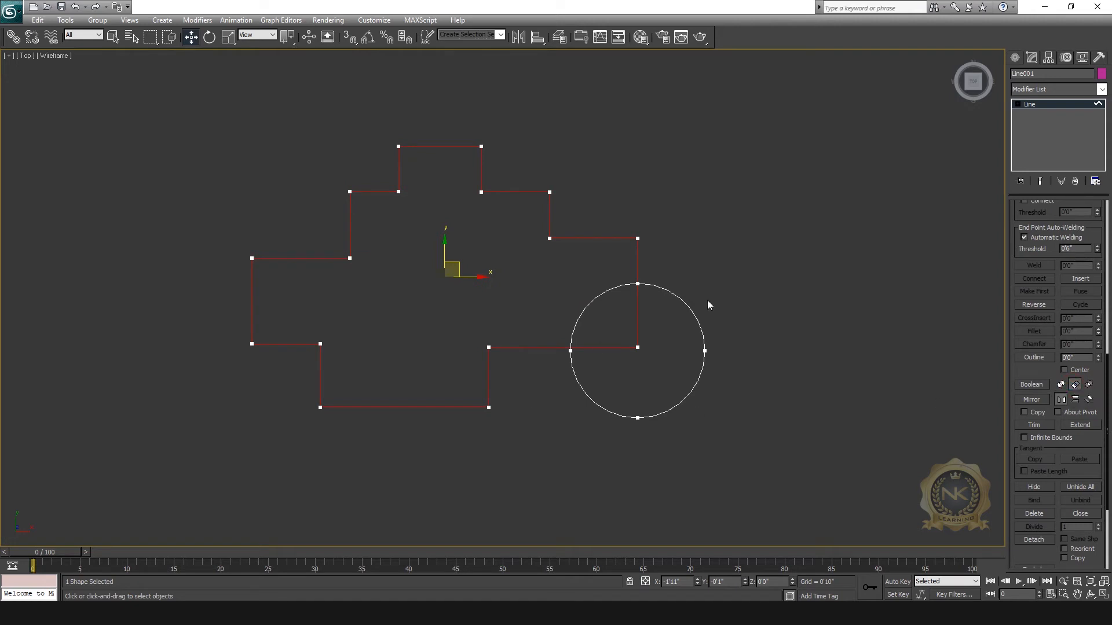
pyautogui.click(1038, 382)
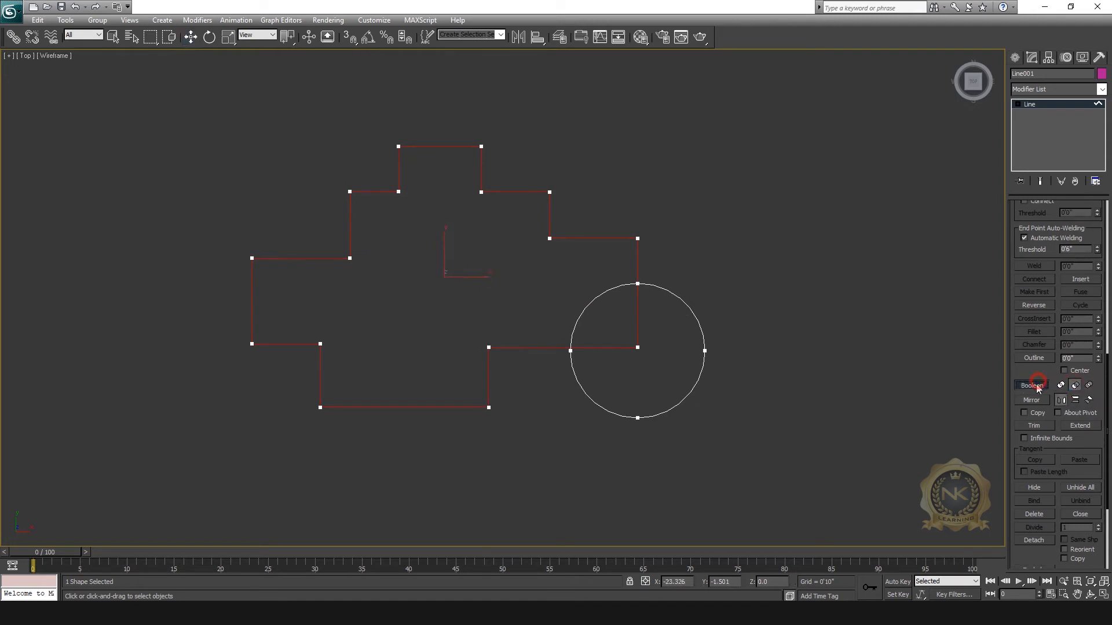
pyautogui.click(692, 306)
pyautogui.click(191, 36)
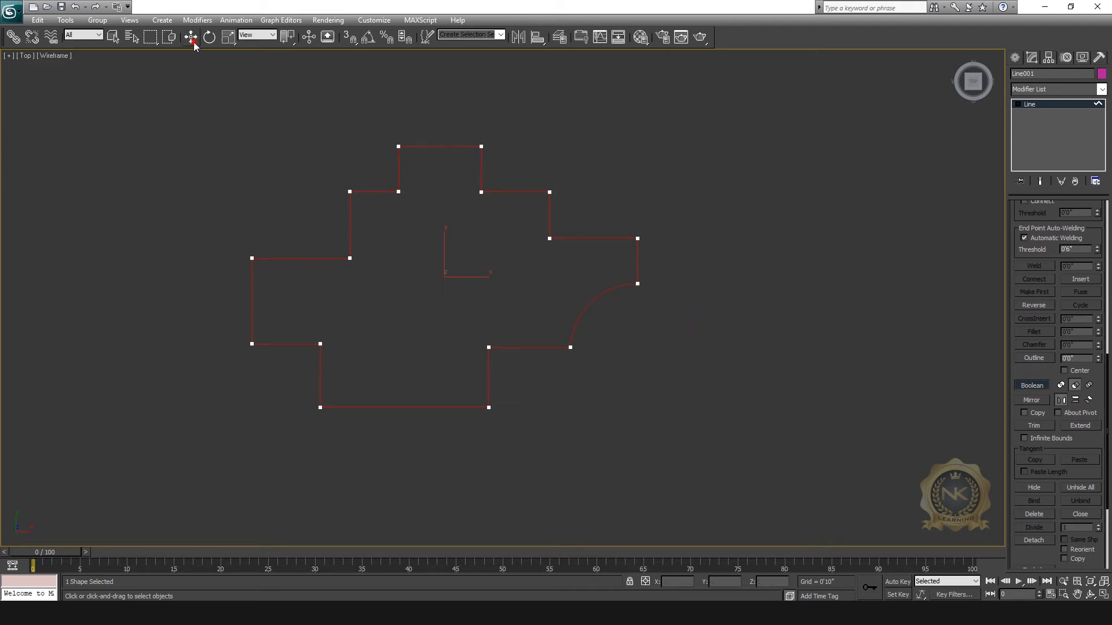
pyautogui.click(1061, 104)
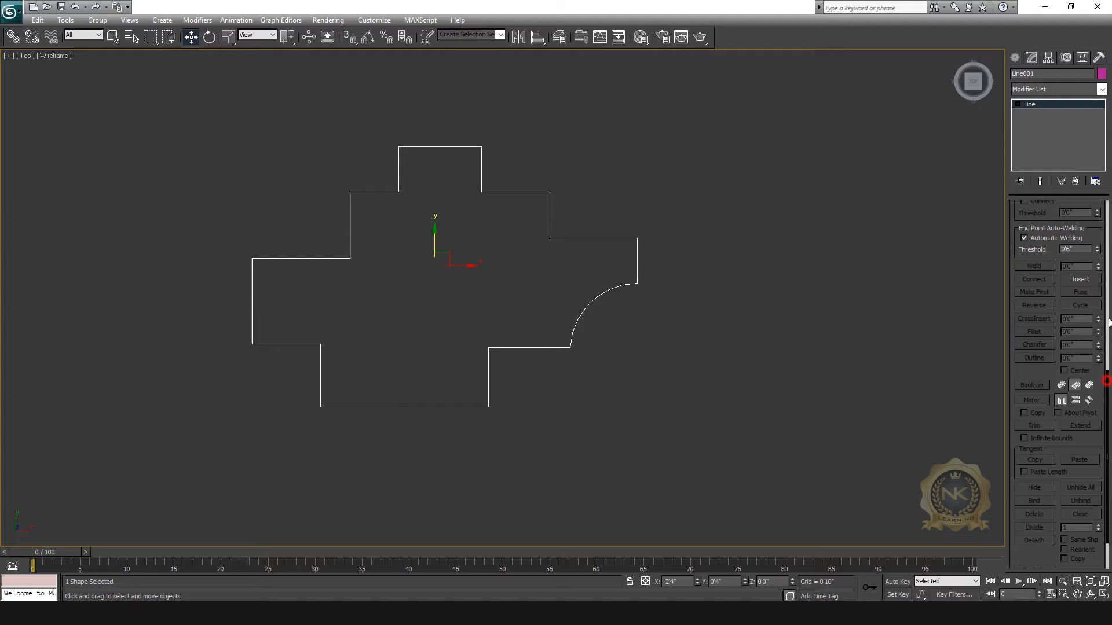
# Step: At Vertex level, round the inner corner on the outline's upper-left side with a large fillet
pyautogui.moveTo(1109, 323); pyautogui.dragTo(1096, 181)
pyautogui.click(1044, 247)
pyautogui.moveTo(599, 322); pyautogui.dragTo(650, 323, button='middle')
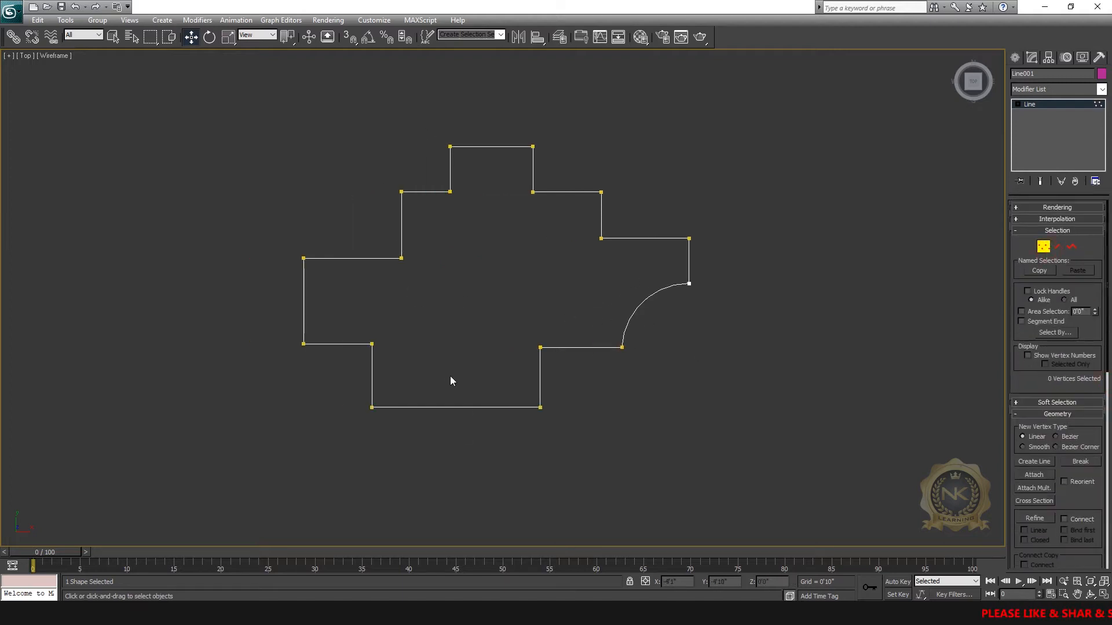
pyautogui.click(400, 259)
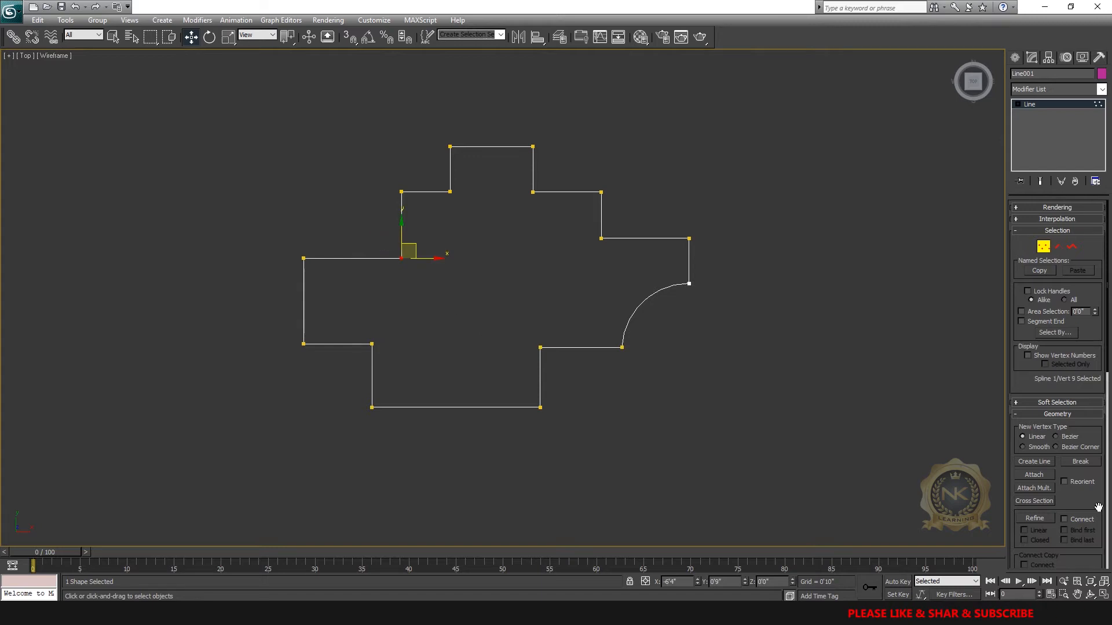
pyautogui.moveTo(1083, 492); pyautogui.dragTo(1088, 3)
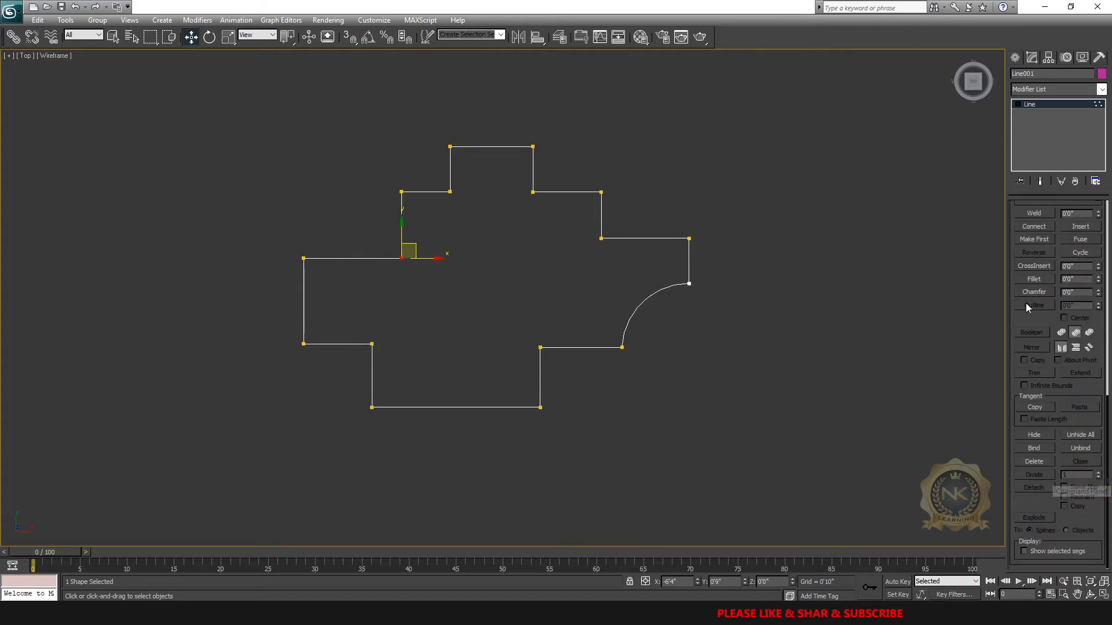
pyautogui.click(1034, 279)
pyautogui.moveTo(596, 316); pyautogui.dragTo(638, 345, button='middle')
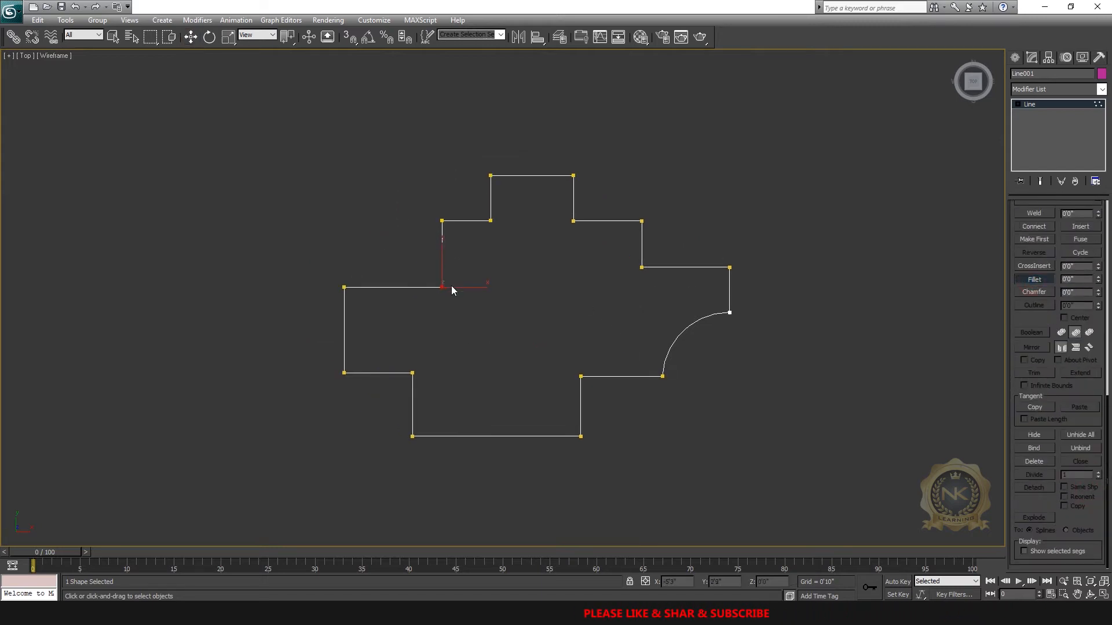
pyautogui.scroll(2, 449, 287)
pyautogui.moveTo(420, 282); pyautogui.dragTo(464, 203)
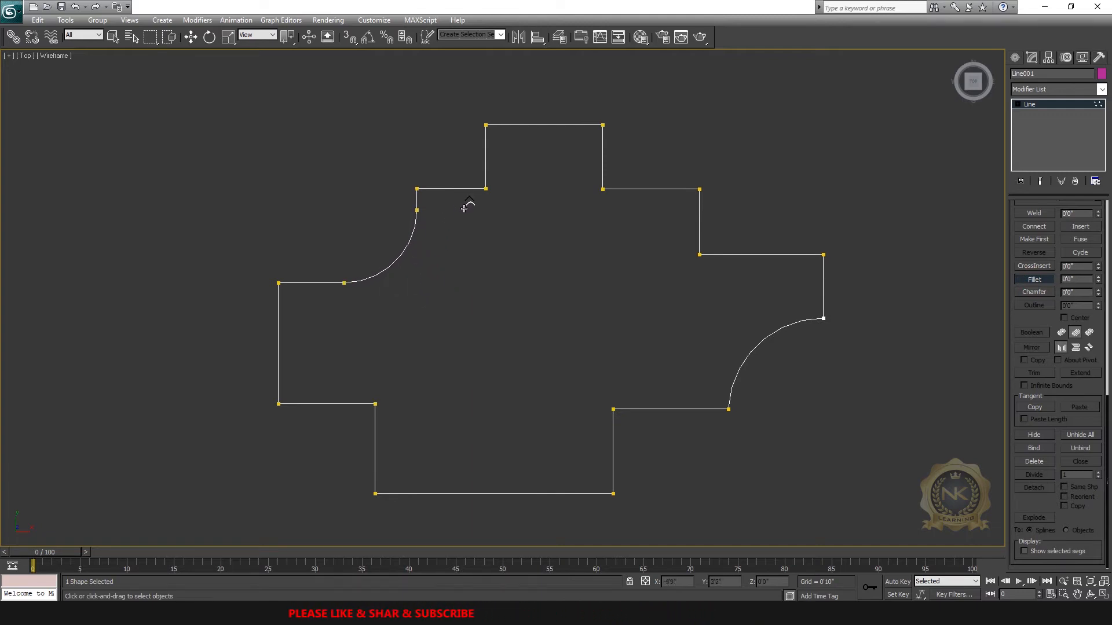
# Step: Chamfer the inner corner to the right of the outline's top block and give the next inner corner a small fillet
pyautogui.click(1036, 292)
pyautogui.moveTo(603, 188); pyautogui.dragTo(677, 148)
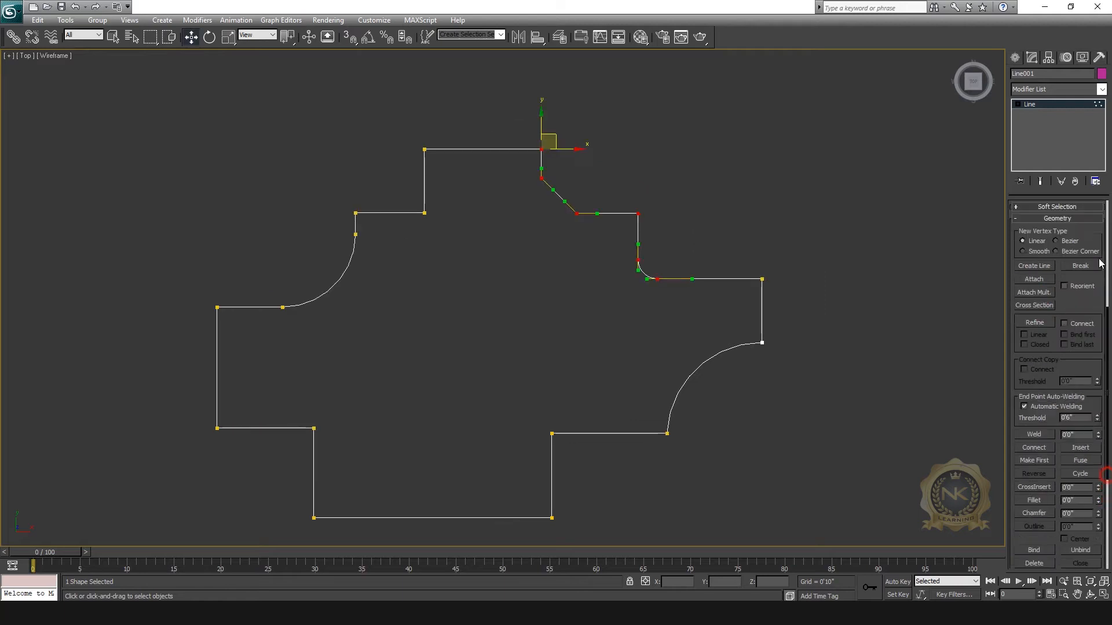
# Step: Select the whole outline at Spline level and mirror it horizontally back and forth
pyautogui.scroll(5, 1074, 249)
pyautogui.click(1072, 247)
pyautogui.moveTo(1107, 306); pyautogui.dragTo(1107, 527)
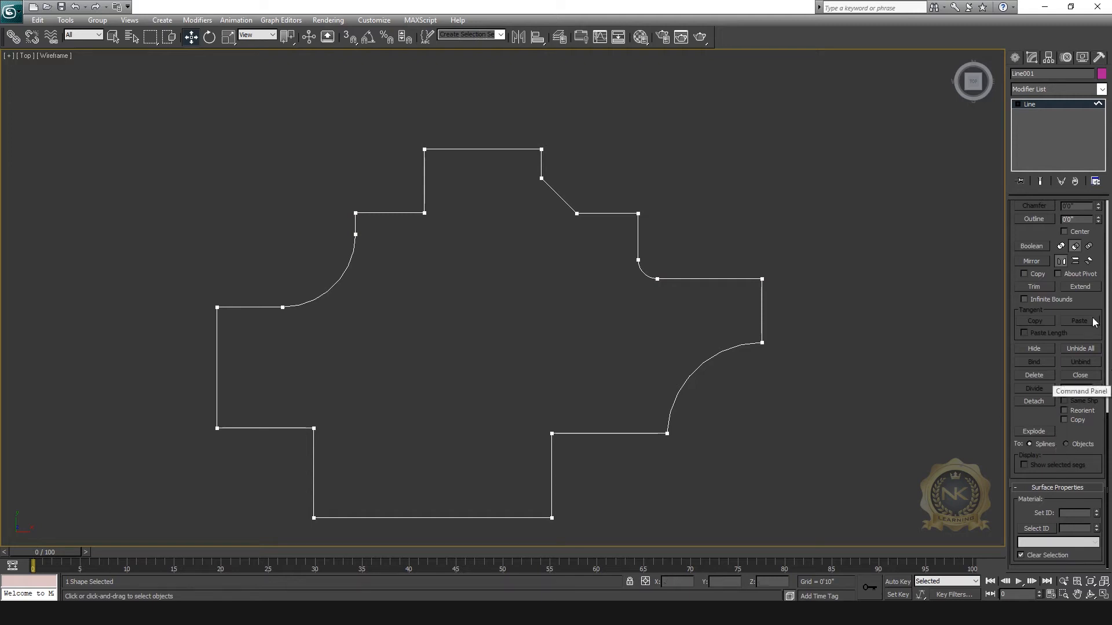
pyautogui.click(825, 331)
pyautogui.hotkey('ctrl', 'a')
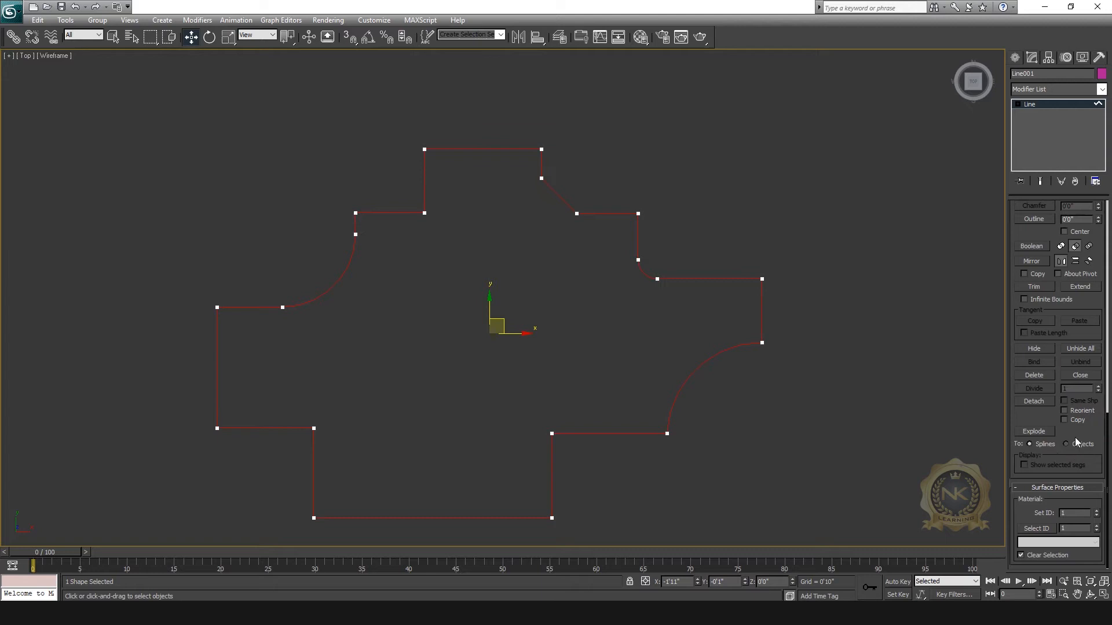
pyautogui.scroll(3, 1060, 406)
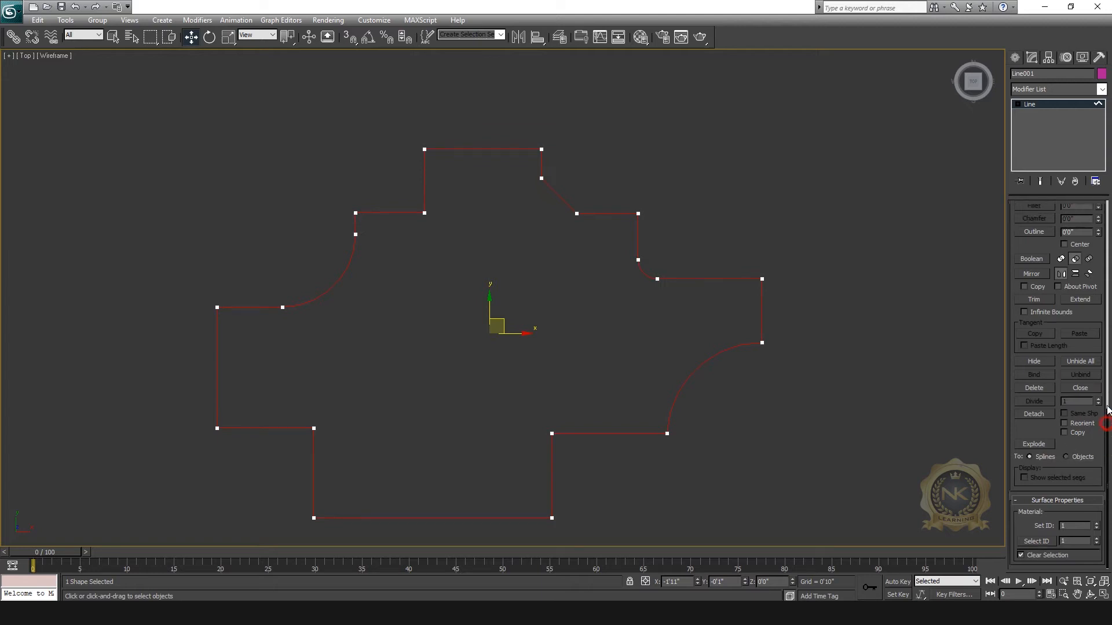
pyautogui.click(1034, 349)
pyautogui.click(1035, 349)
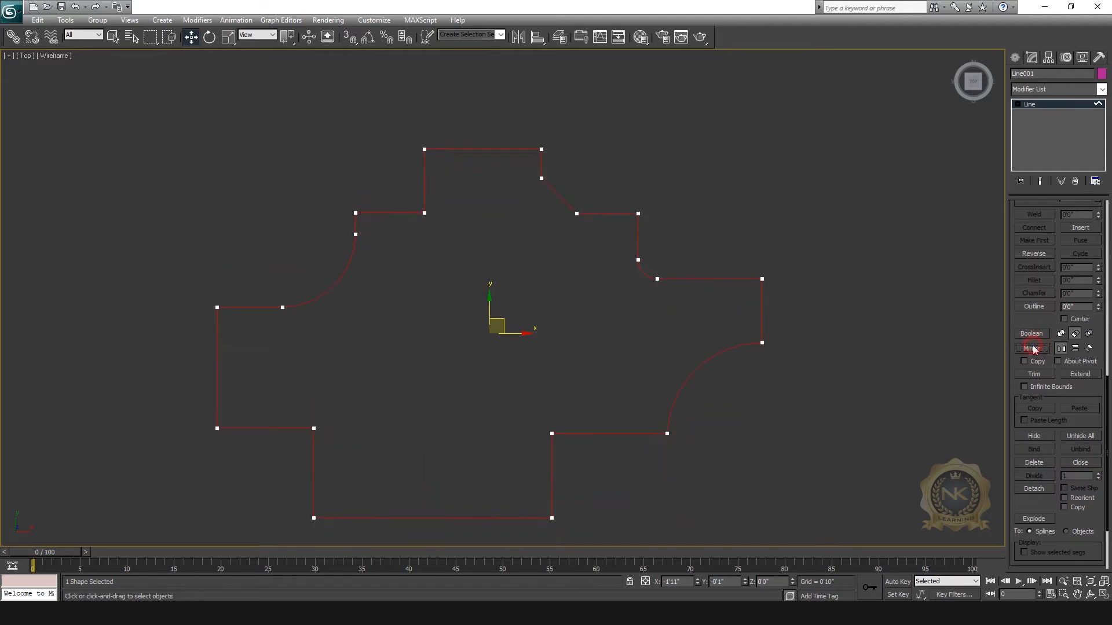
pyautogui.click(1033, 349)
pyautogui.click(1032, 349)
pyautogui.click(1031, 350)
pyautogui.click(1031, 349)
pyautogui.click(1031, 349)
pyautogui.click(1031, 350)
# Step: Mirror the outline vertically and in both directions, return it to its original orientation and leave Spline level
pyautogui.click(1076, 348)
pyautogui.click(1034, 349)
pyautogui.click(1034, 350)
pyautogui.click(1088, 348)
pyautogui.click(1037, 349)
pyautogui.click(1034, 350)
pyautogui.click(1034, 350)
pyautogui.click(1034, 350)
pyautogui.click(1037, 350)
pyautogui.click(936, 250)
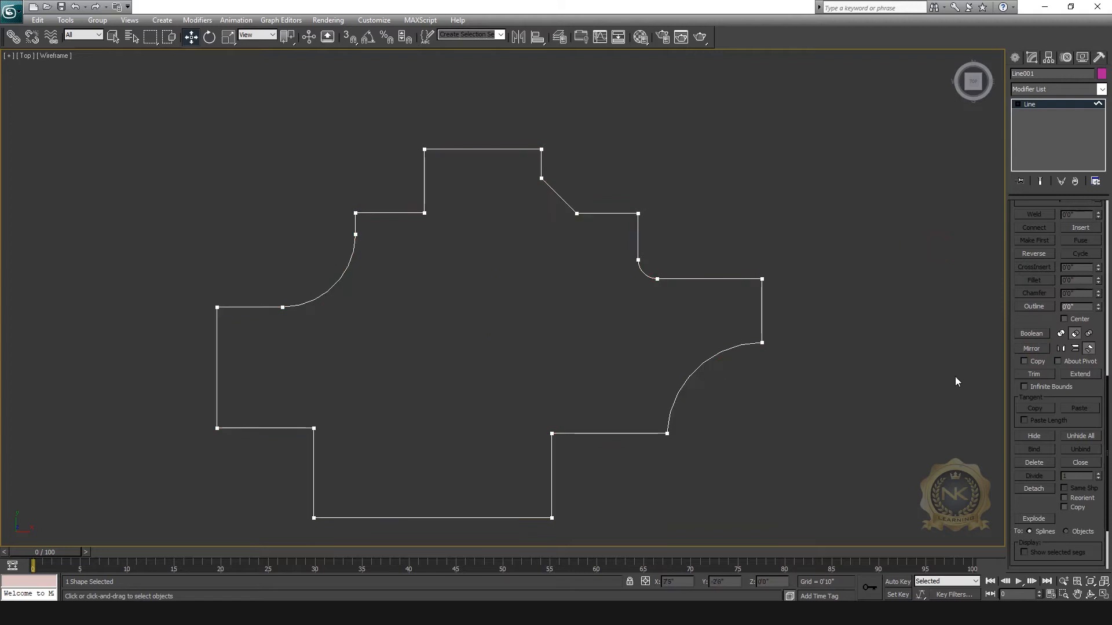
pyautogui.moveTo(955, 372); pyautogui.dragTo(827, 334, button='middle')
pyautogui.scroll(-3, 822, 333)
pyautogui.click(1036, 105)
# Step: Look through the line's geometry options at object level and at Vertex level, clearing the vertex selection
pyautogui.moveTo(454, 291); pyautogui.dragTo(556, 293)
pyautogui.scroll(3, 608, 287)
pyautogui.moveTo(761, 202); pyautogui.dragTo(654, 284)
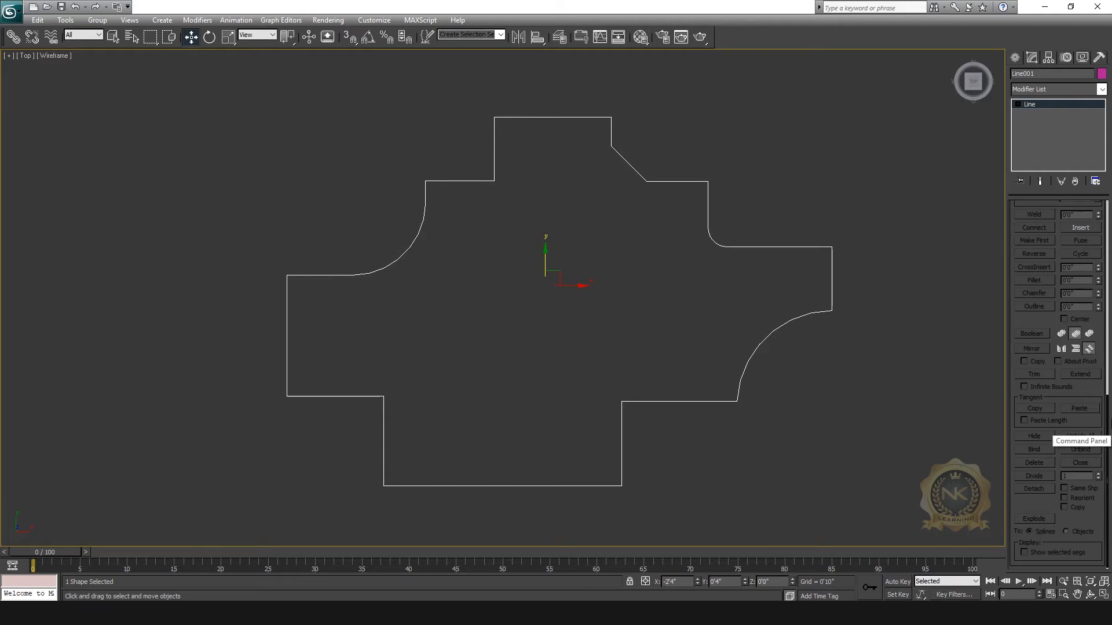
pyautogui.moveTo(1106, 404); pyautogui.dragTo(1104, 96)
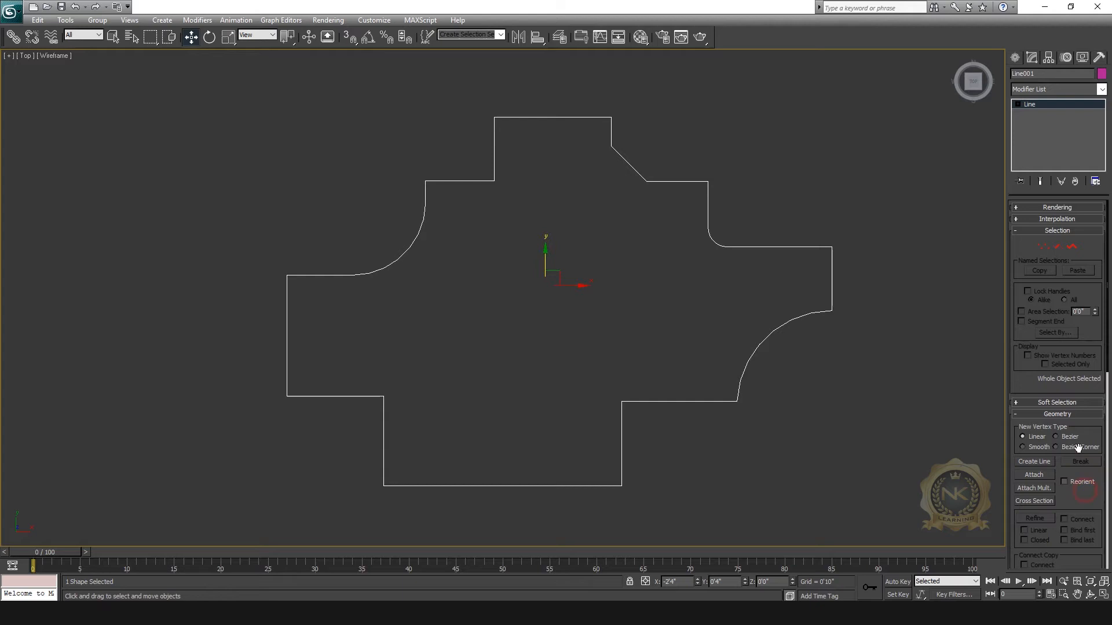
pyautogui.moveTo(1082, 479); pyautogui.dragTo(1053, 182)
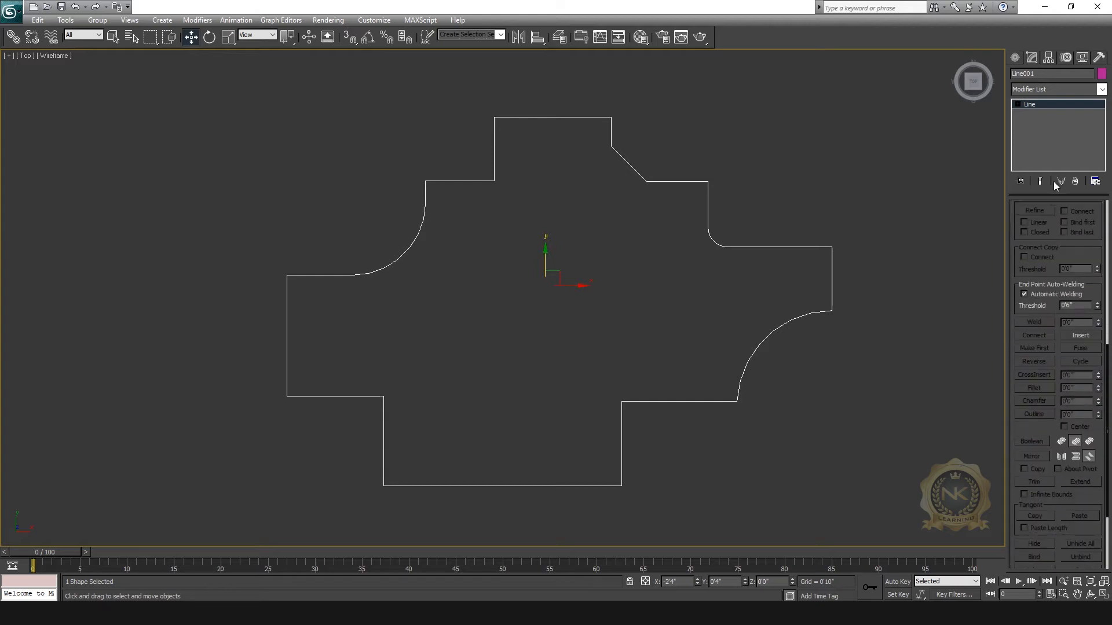
pyautogui.click(1069, 103)
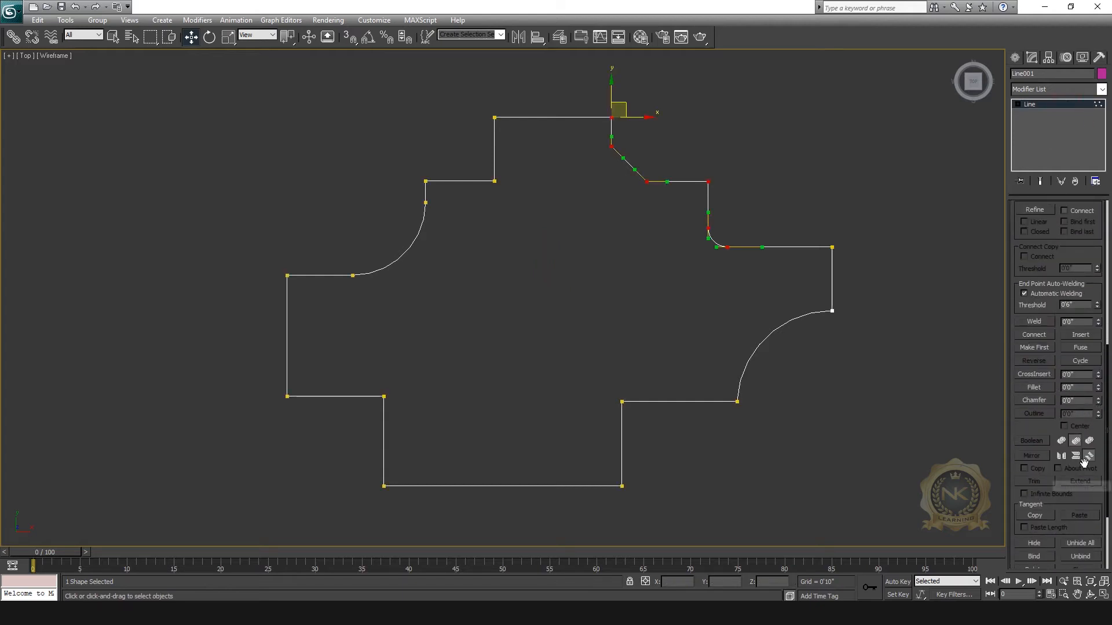
pyautogui.moveTo(1043, 432); pyautogui.dragTo(1050, 323)
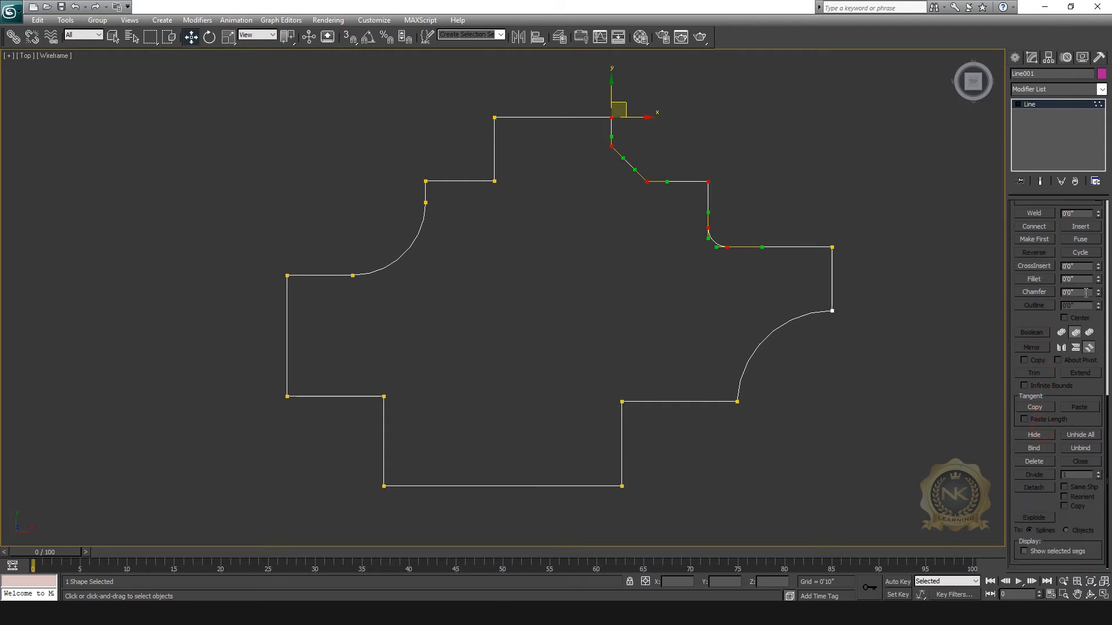
pyautogui.click(858, 263)
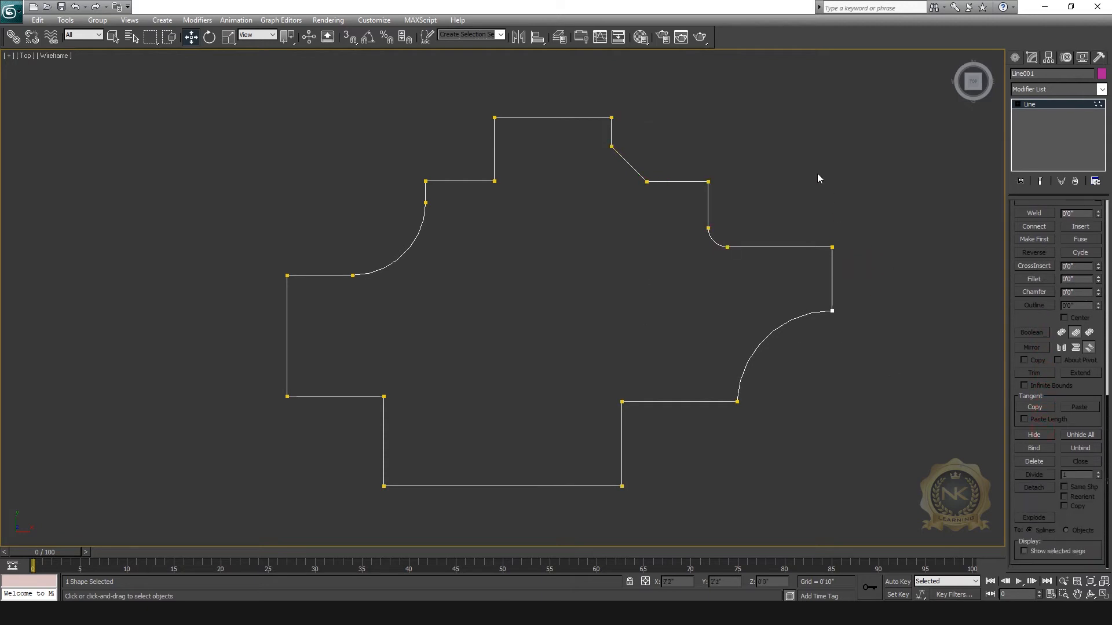
pyautogui.click(1041, 106)
# Step: View the filleted and chamfered outline in a maximized Perspective view
pyautogui.hotkey('alt', 'w')
pyautogui.rightClick(846, 483)
pyautogui.hotkey('alt', 'w')
pyautogui.moveTo(547, 460); pyautogui.dragTo(584, 396, button='middle')
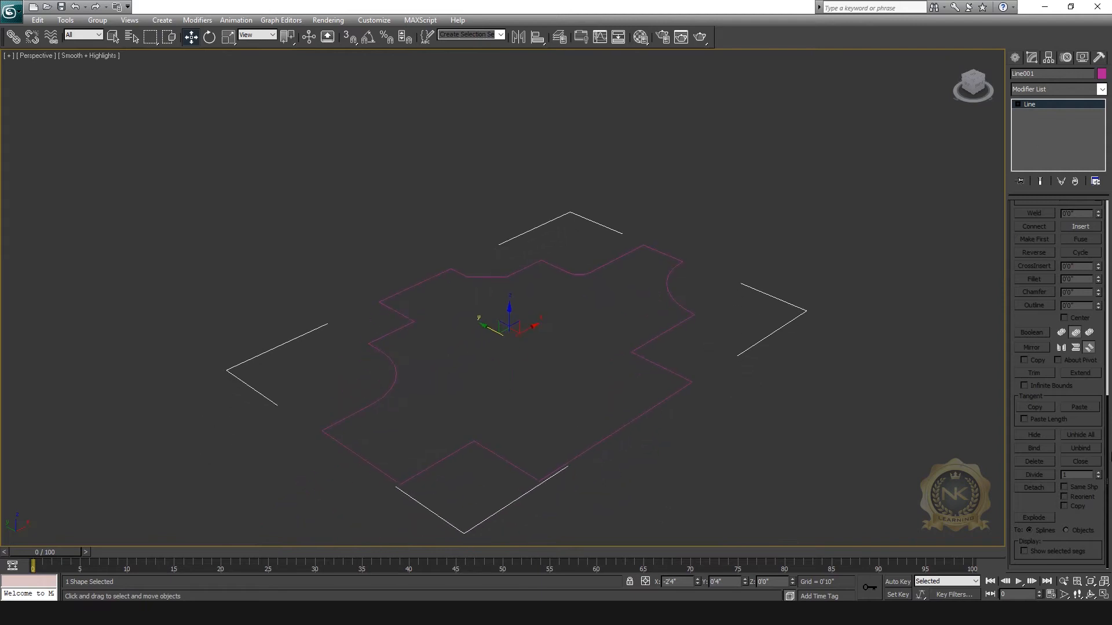
pyautogui.moveTo(1106, 429); pyautogui.dragTo(1104, 221)
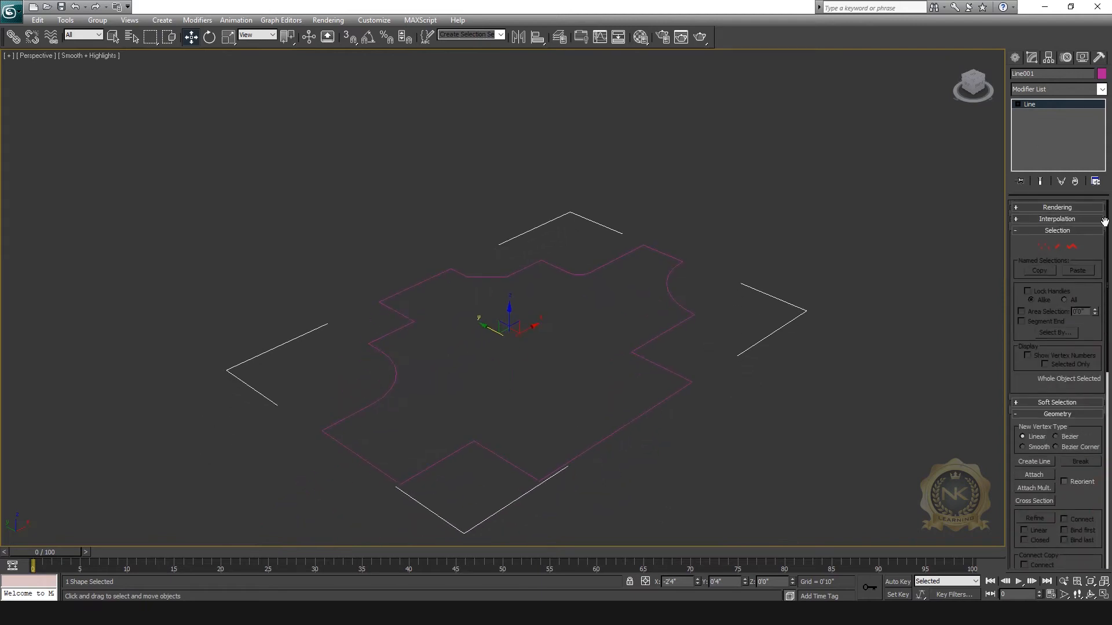
# Step: Return to the maximized Top view, select all vertices of the outline to examine the vertex options, and leave Vertex level
pyautogui.click(1041, 108)
pyautogui.hotkey('alt', 'w')
pyautogui.click(279, 135)
pyautogui.hotkey('alt', 'w')
pyautogui.moveTo(935, 77); pyautogui.dragTo(320, 544)
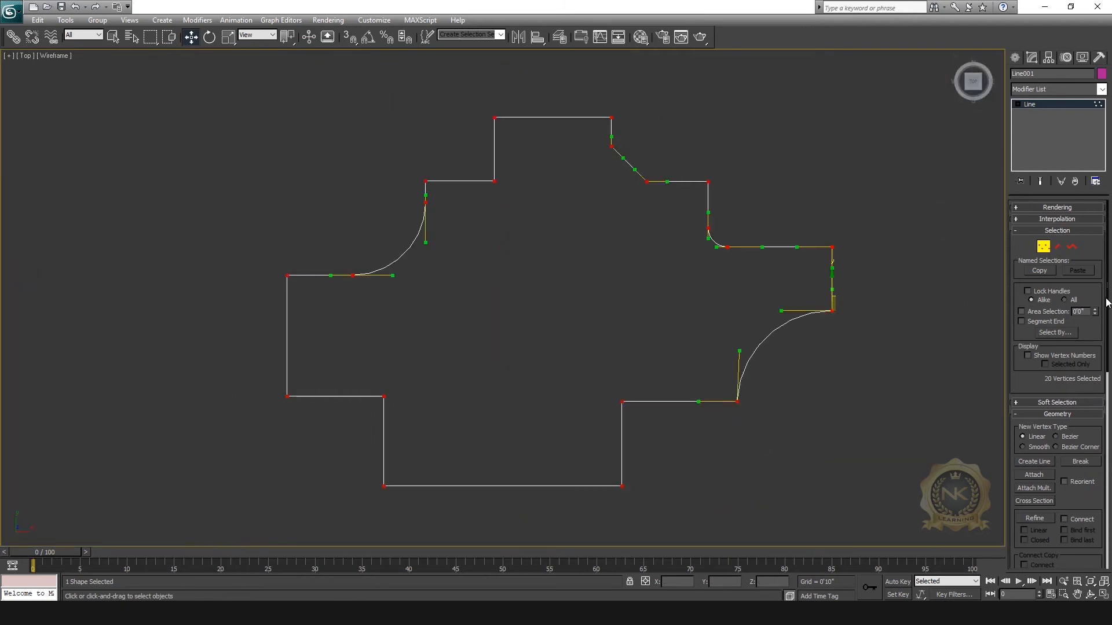
pyautogui.scroll(-10, 1086, 257)
pyautogui.click(1065, 105)
# Step: Offset the closed spline outward with Outline at Spline level to create a second parallel contour around it
pyautogui.moveTo(1108, 230); pyautogui.dragTo(1081, 310)
pyautogui.click(1074, 245)
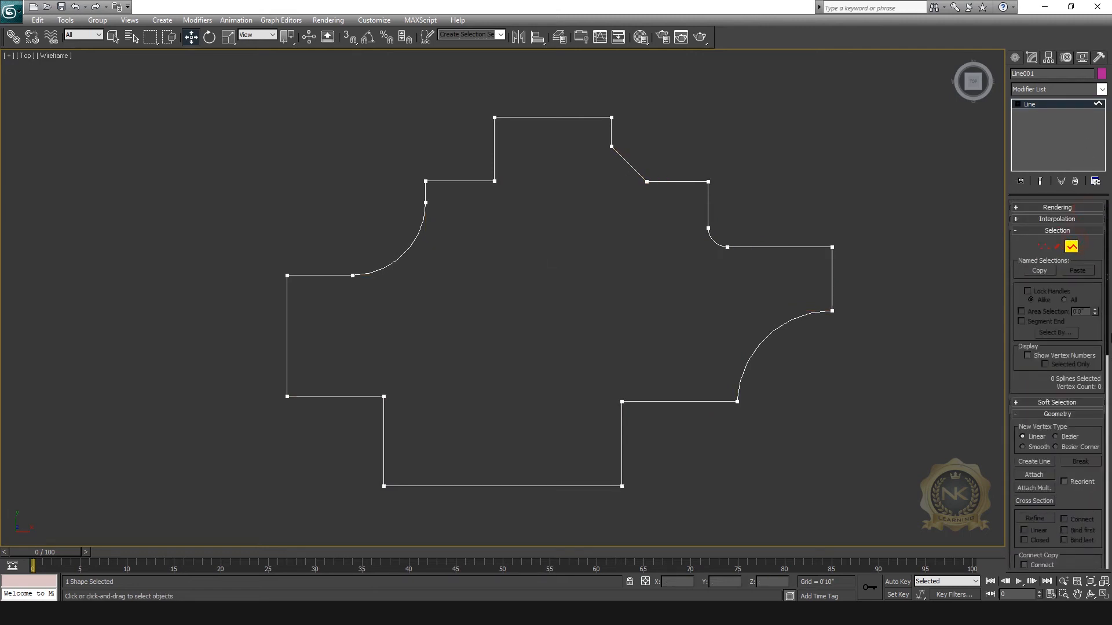
pyautogui.scroll(-5, 1099, 318)
pyautogui.scroll(5, 1059, 382)
pyautogui.moveTo(1110, 315); pyautogui.dragTo(1110, 431)
pyautogui.click(1035, 374)
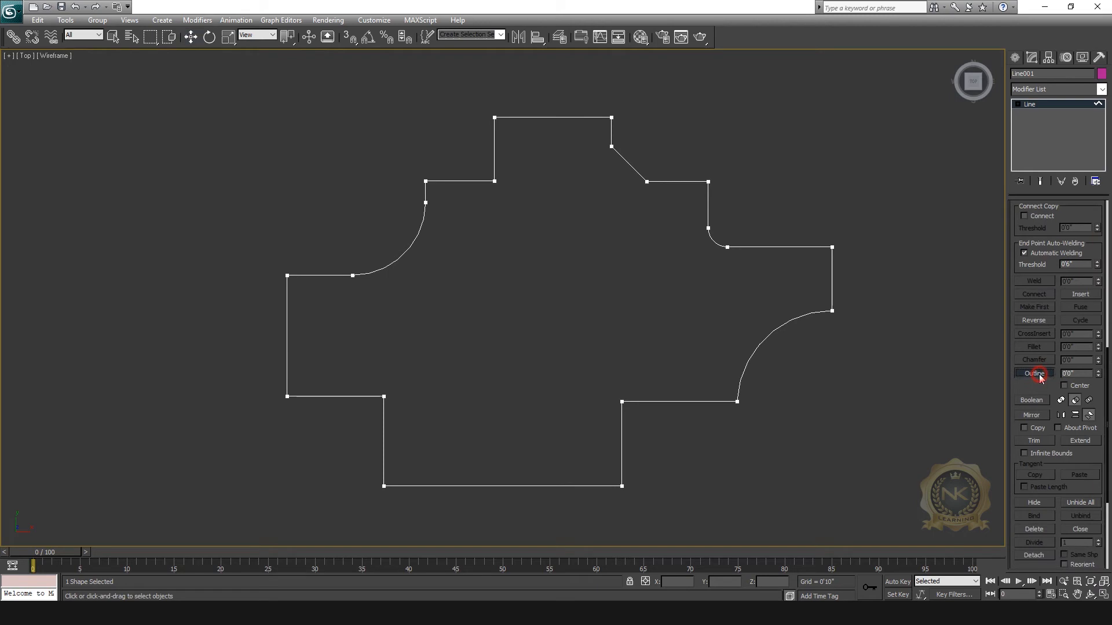
pyautogui.moveTo(1102, 376); pyautogui.dragTo(1106, 368)
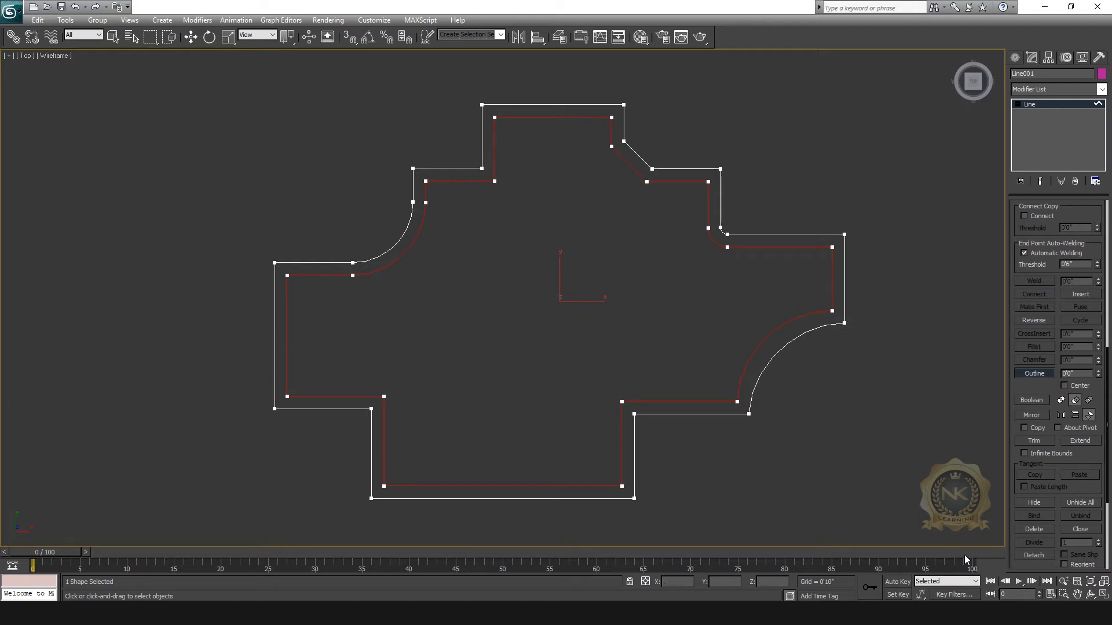
pyautogui.moveTo(1098, 373)
pyautogui.mouseDown()
pyautogui.moveTo(1102, 363)
pyautogui.moveTo(1102, 379)
pyautogui.mouseUp()
pyautogui.click(191, 36)
# Step: Check the double contour in the Perspective view at object level and return to the maximized Top view
pyautogui.hotkey('alt', 'w')
pyautogui.hotkey('alt', 'w')
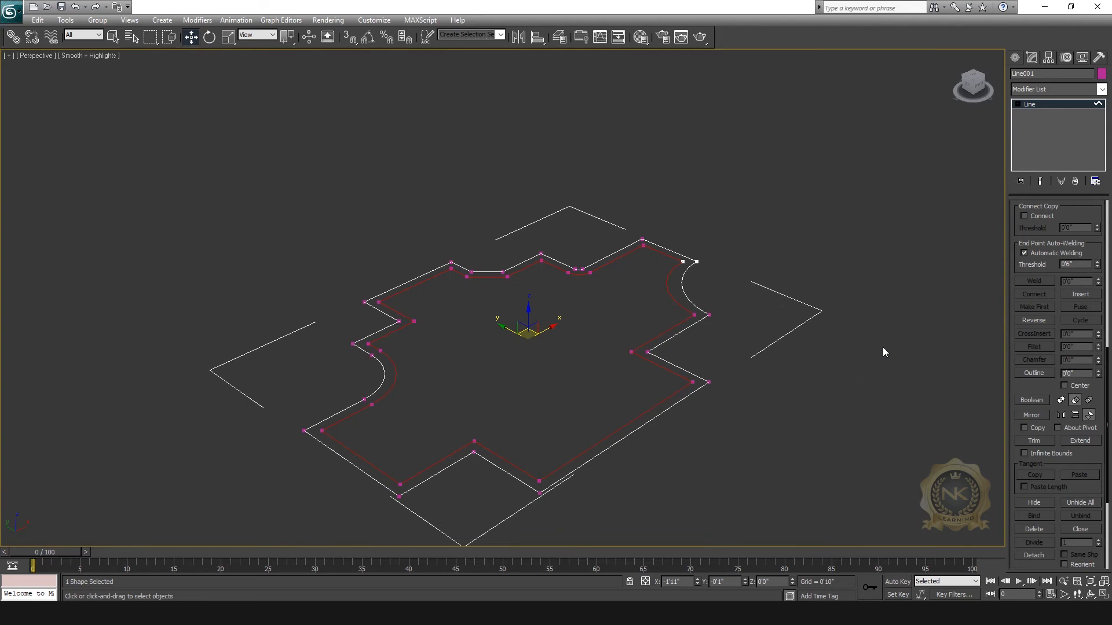
pyautogui.click(894, 255)
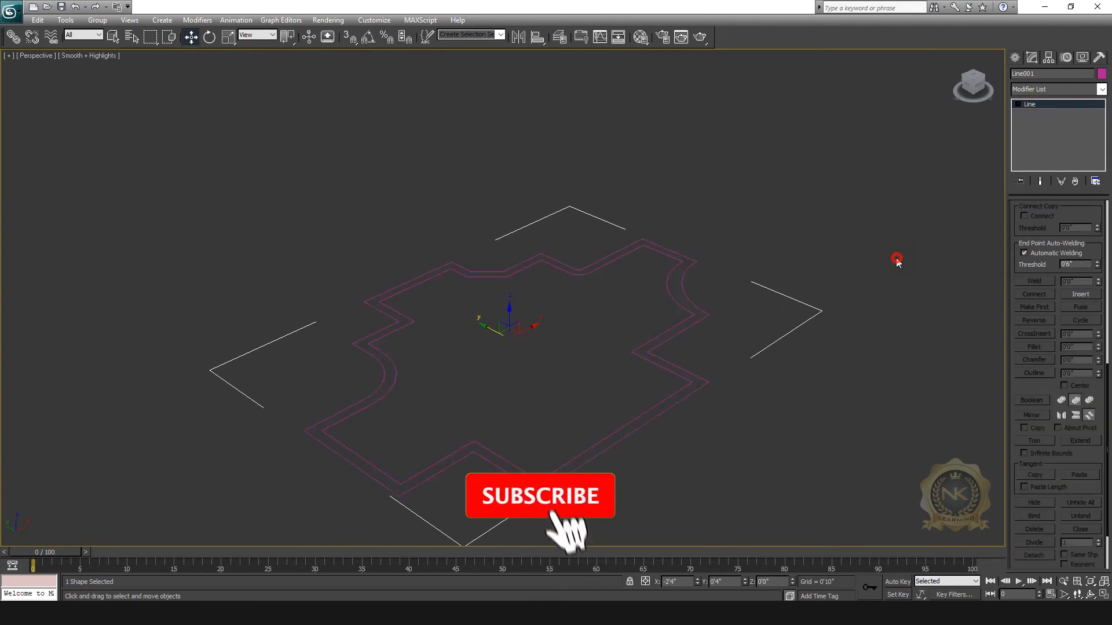
pyautogui.click(701, 318)
pyautogui.hotkey('alt', 'w')
pyautogui.rightClick(453, 225)
pyautogui.hotkey('alt', 'w')
# Step: At Spline level, mirror the inner contour in both directions
pyautogui.click(1072, 109)
pyautogui.moveTo(1071, 212); pyautogui.dragTo(1064, 507)
pyautogui.click(1071, 234)
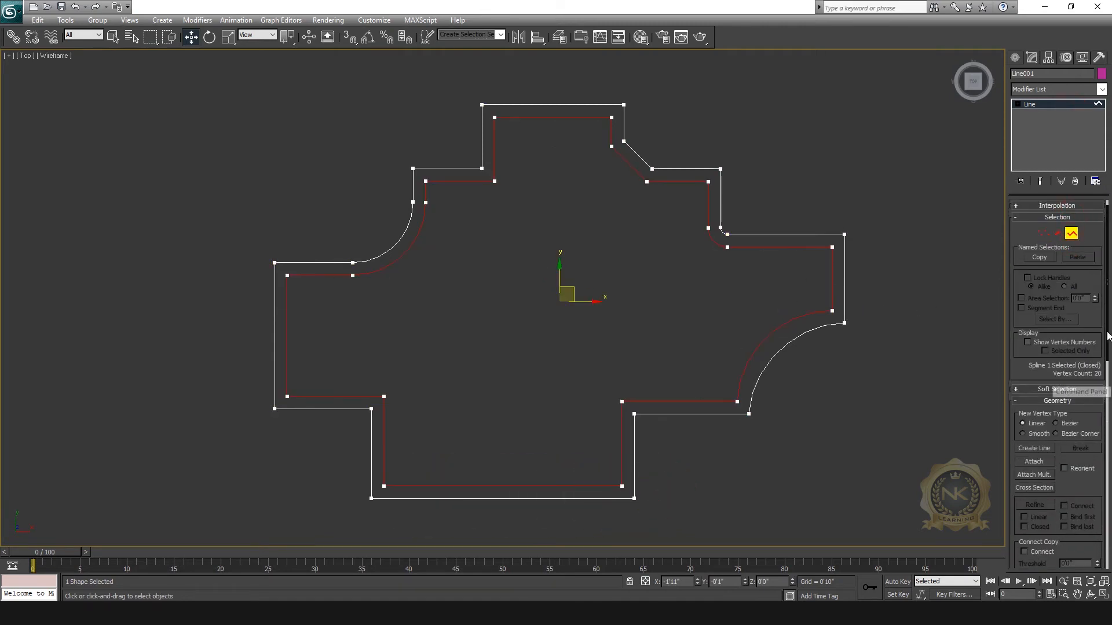
pyautogui.scroll(-5, 1057, 347)
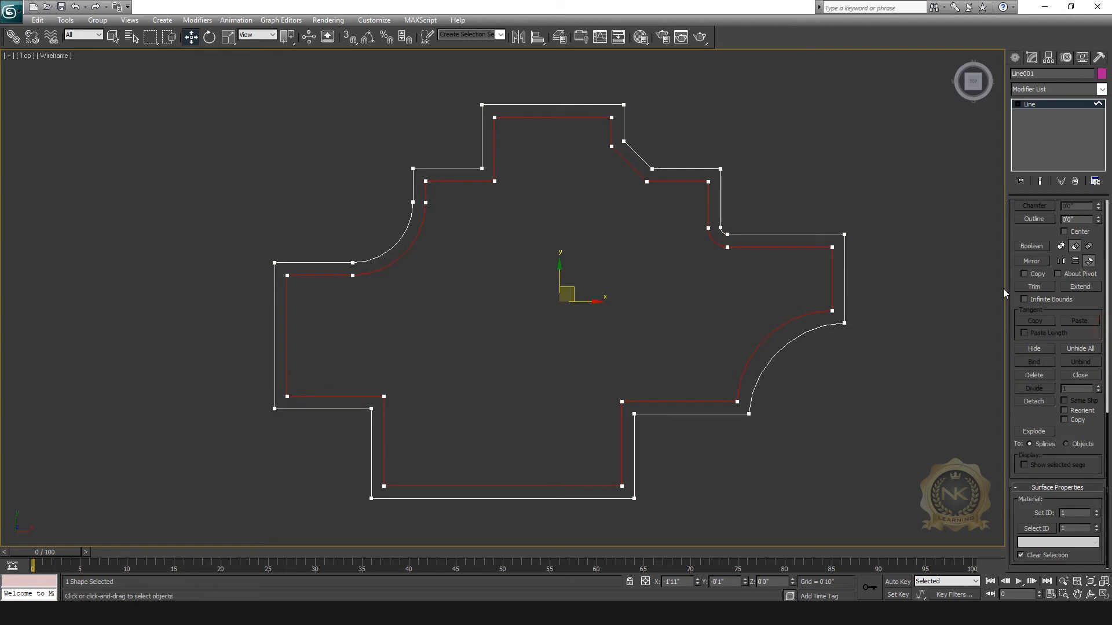
pyautogui.click(1032, 262)
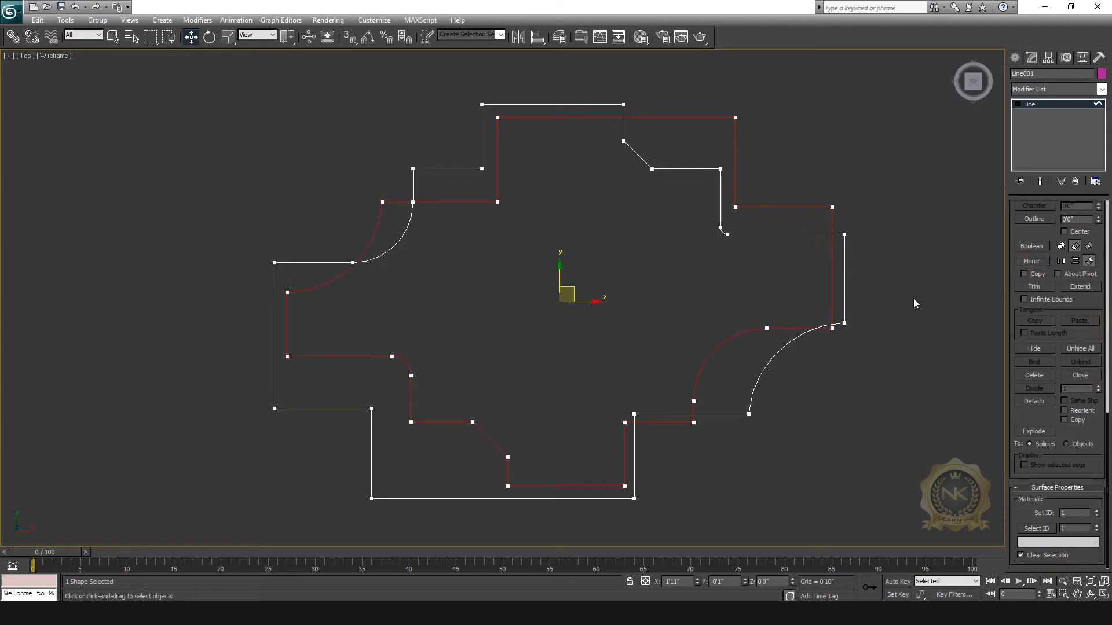
# Step: Switch to the maximized Perspective view, leave sub-object level and extrude the double contour by 10'
pyautogui.hotkey('alt', 'w')
pyautogui.rightClick(834, 395)
pyautogui.hotkey('alt', 'w')
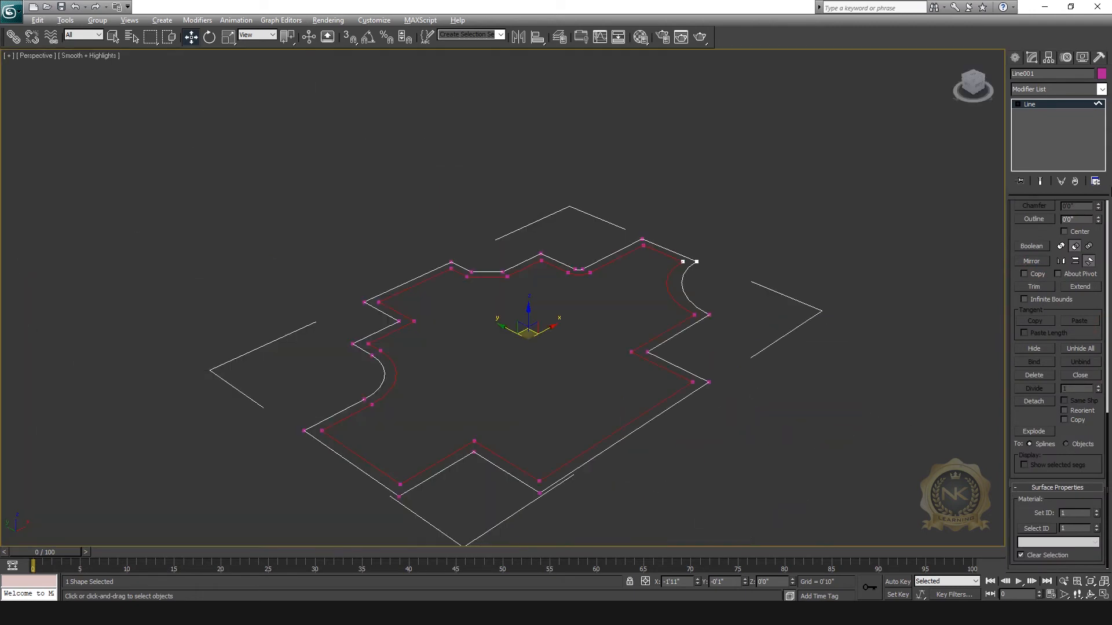
pyautogui.click(1067, 106)
pyautogui.click(1102, 89)
pyautogui.press('e')
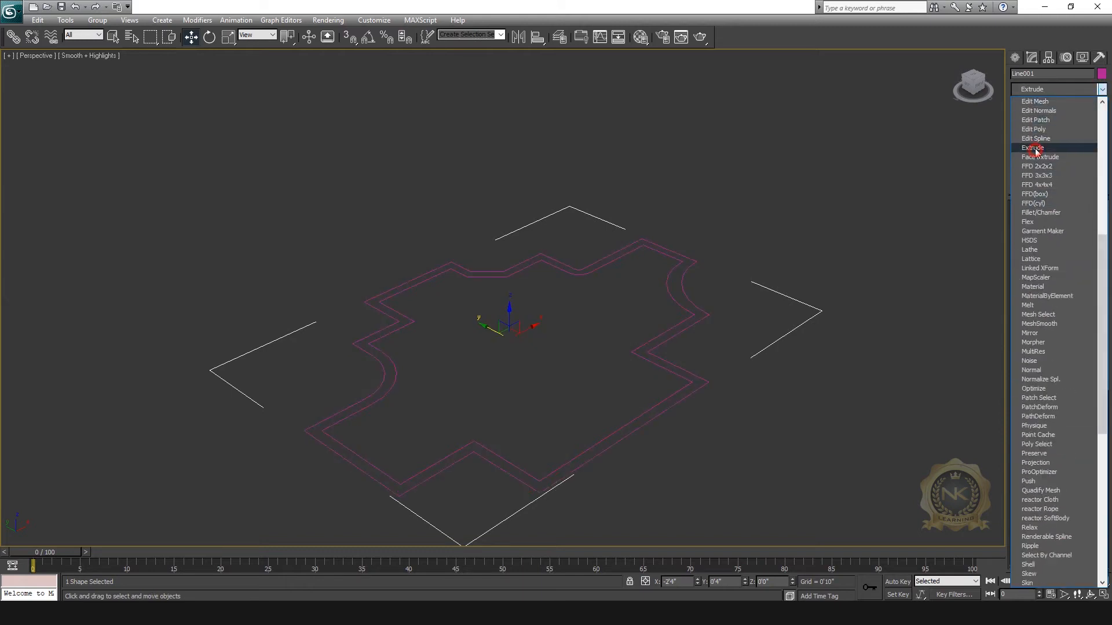
pyautogui.click(1032, 149)
pyautogui.write('10')
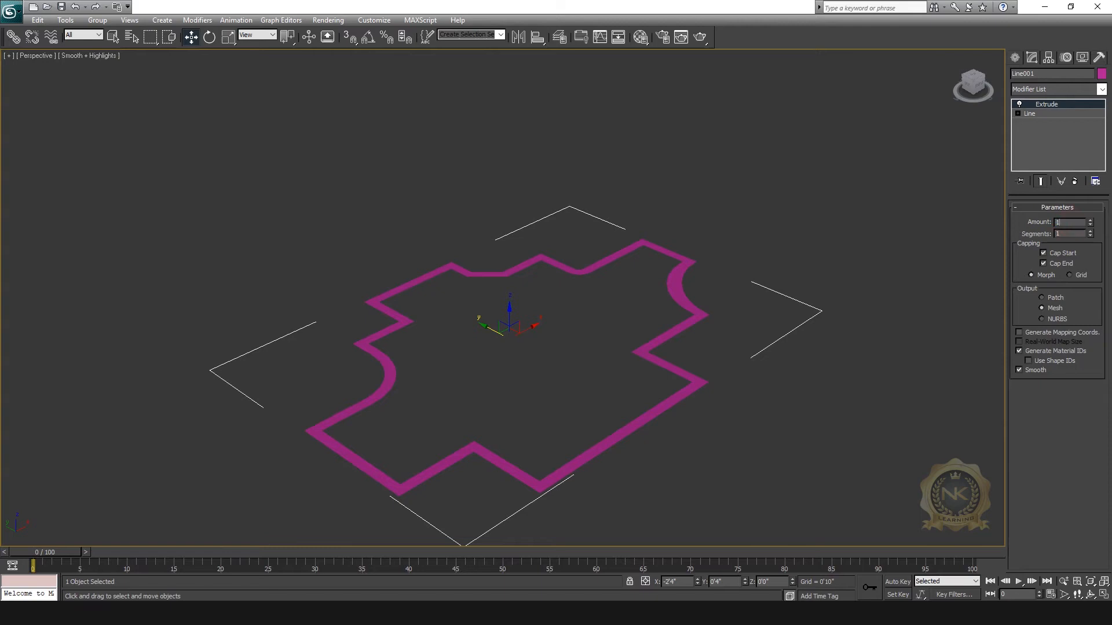
pyautogui.press('Return')
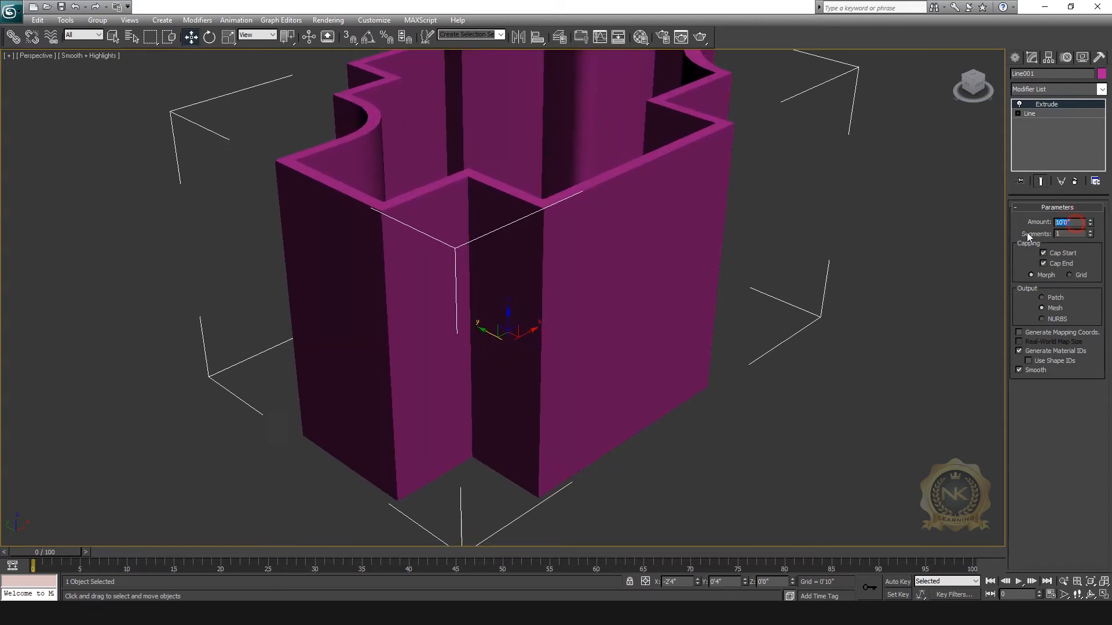
# Step: Set the extrusion amount to 5' and orbit around the walls to inspect them
pyautogui.write('5')
pyautogui.press('Return')
pyautogui.moveTo(832, 198); pyautogui.dragTo(843, 217, button='middle')
pyautogui.click(907, 252)
pyautogui.click(680, 240)
pyautogui.moveTo(983, 78); pyautogui.dragTo(849, 175)
pyautogui.click(1089, 595)
pyautogui.moveTo(627, 255); pyautogui.dragTo(744, 251)
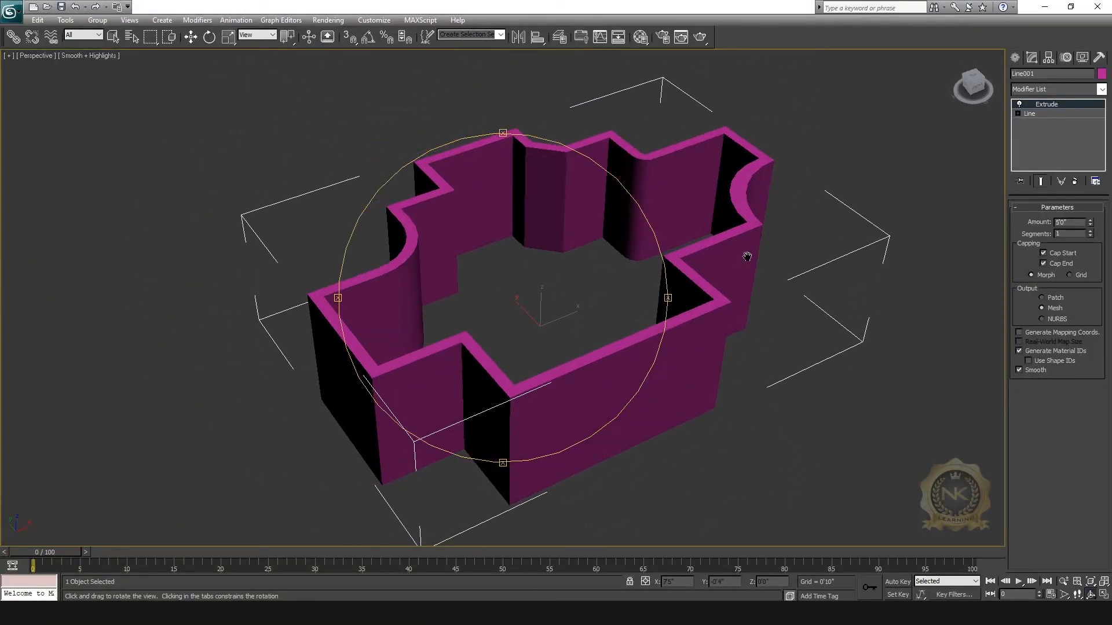
pyautogui.click(191, 37)
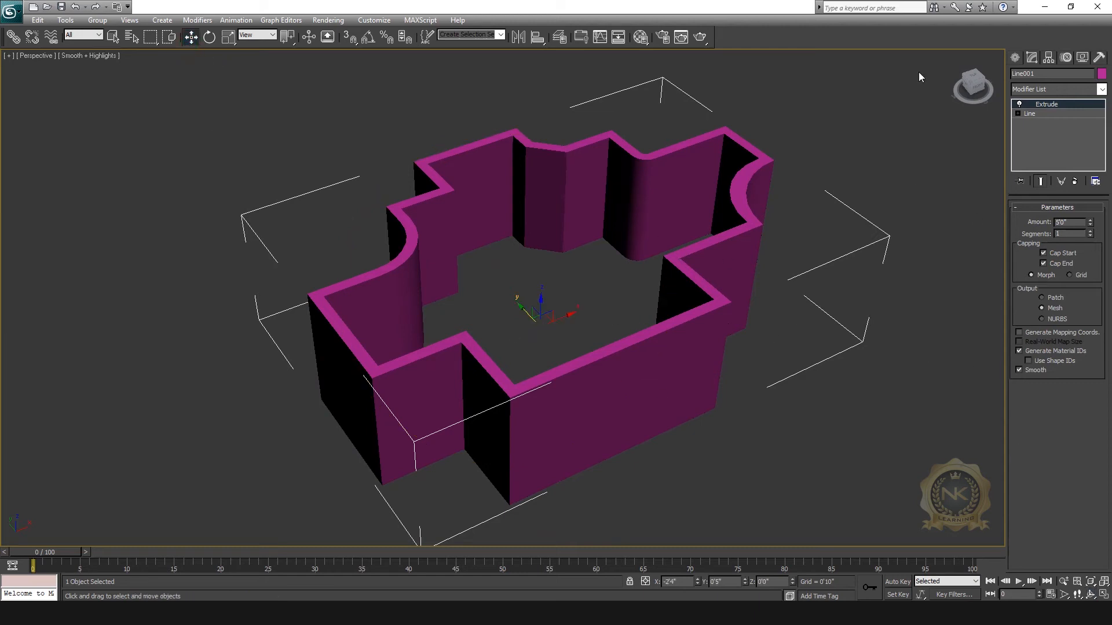
# Step: Remove the Extrude modifier from the line and apply a Sweep modifier instead
pyautogui.rightClick(1044, 112)
pyautogui.click(1016, 124)
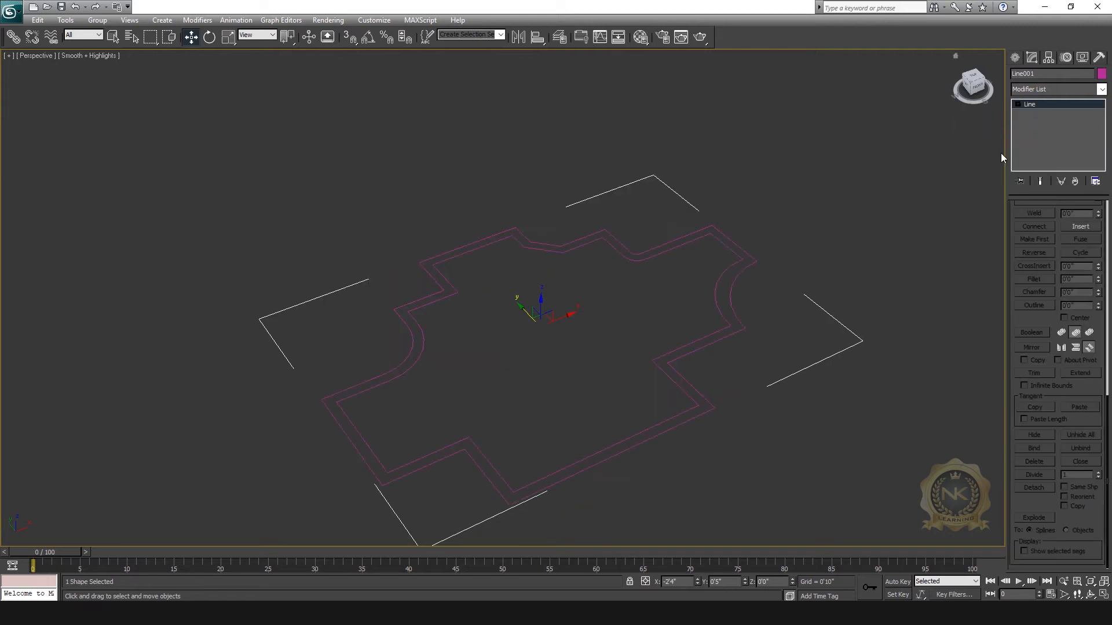
pyautogui.click(1103, 90)
pyautogui.write('sw')
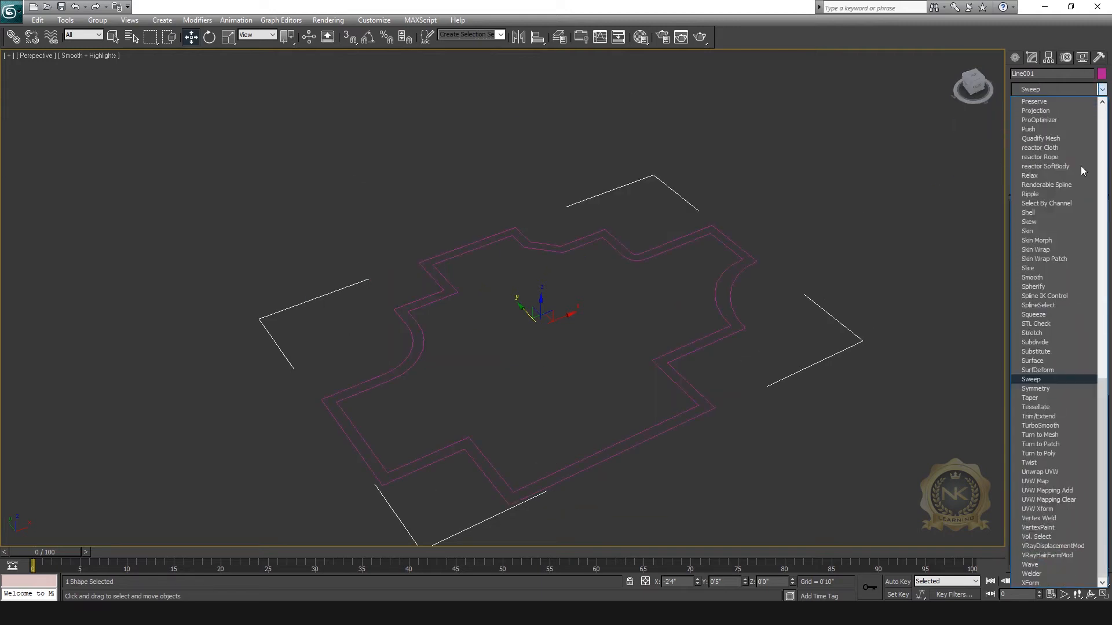
pyautogui.click(1047, 382)
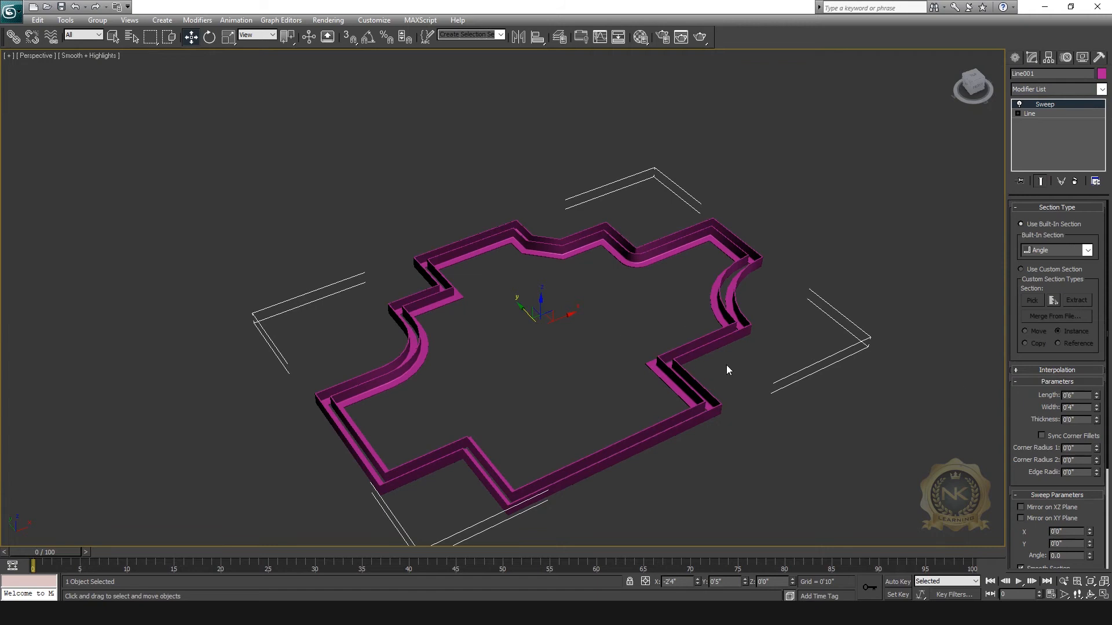
# Step: Try the Bar built-in section for the sweep, and switch it to Tube
pyautogui.click(1087, 250)
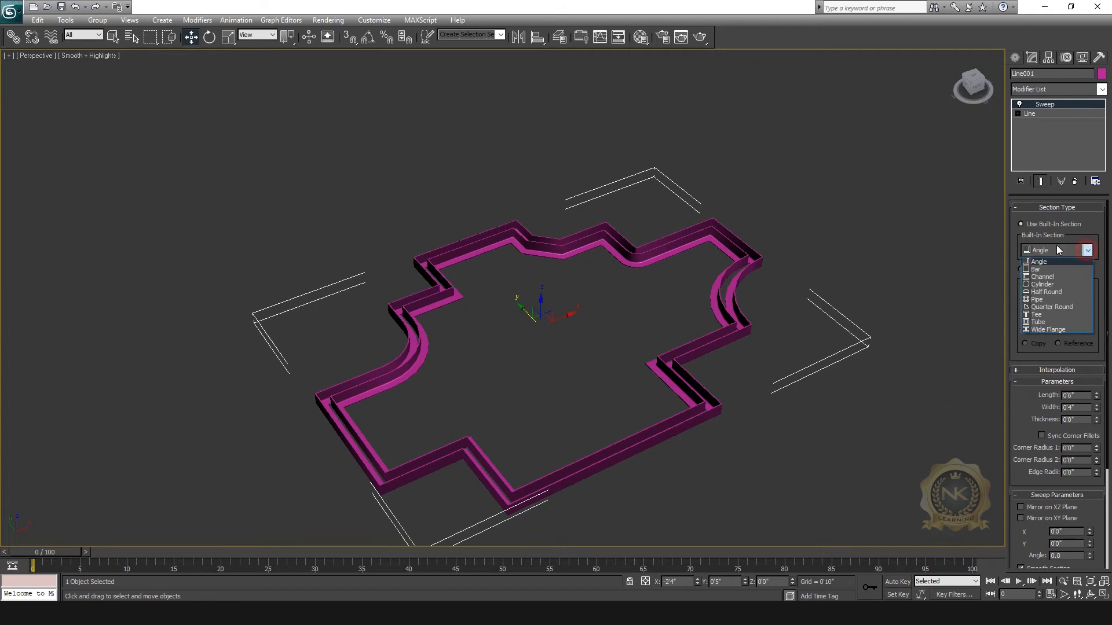
pyautogui.click(1037, 250)
pyautogui.click(1054, 250)
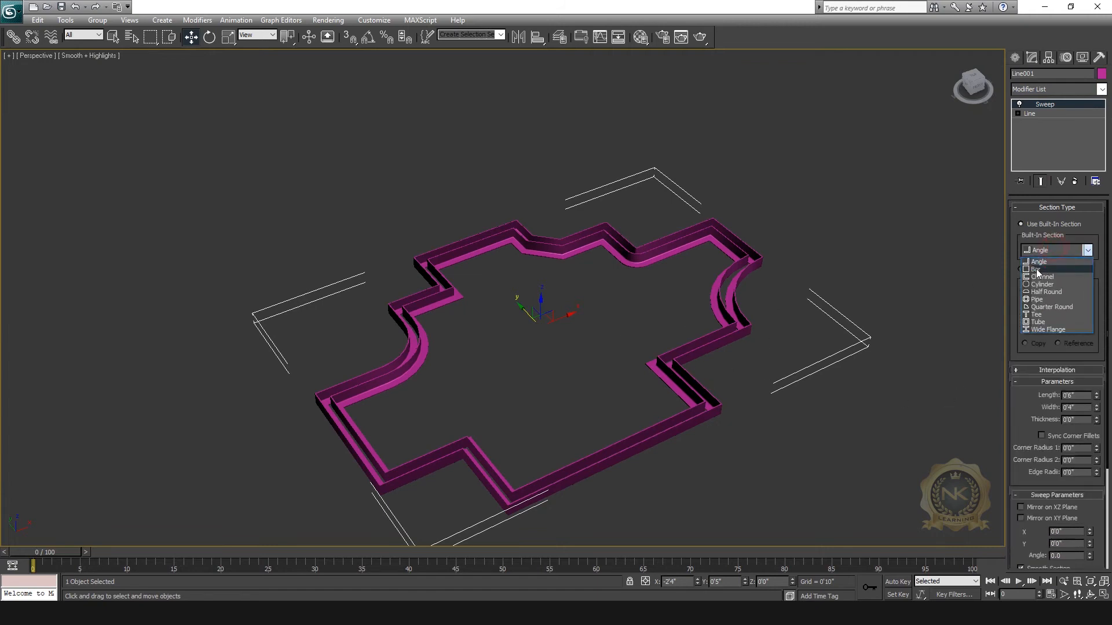
pyautogui.click(1036, 270)
pyautogui.click(1087, 250)
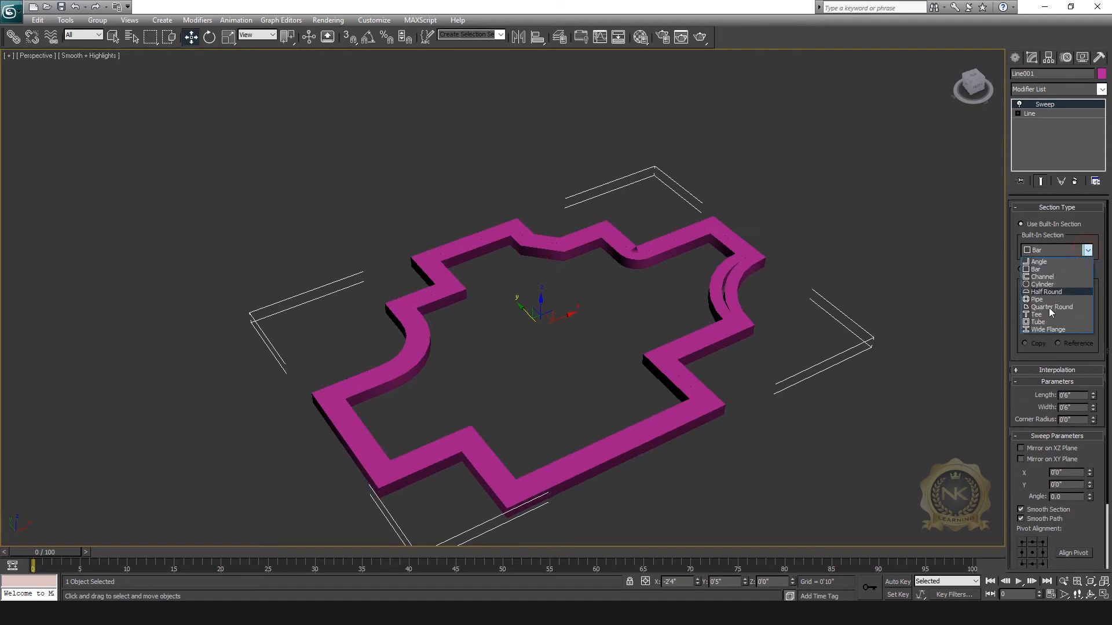
pyautogui.click(1030, 320)
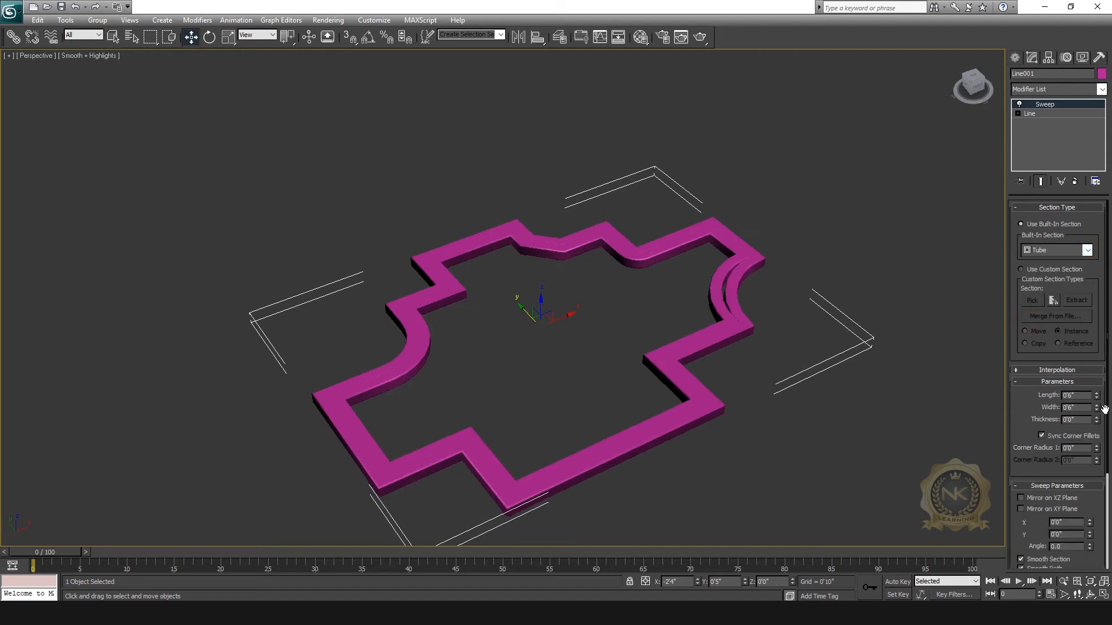
# Step: Set the Tube section's width to 0'3" and length to 0'5", and adjust the sweep's X offset
pyautogui.moveTo(1096, 407); pyautogui.dragTo(1096, 429)
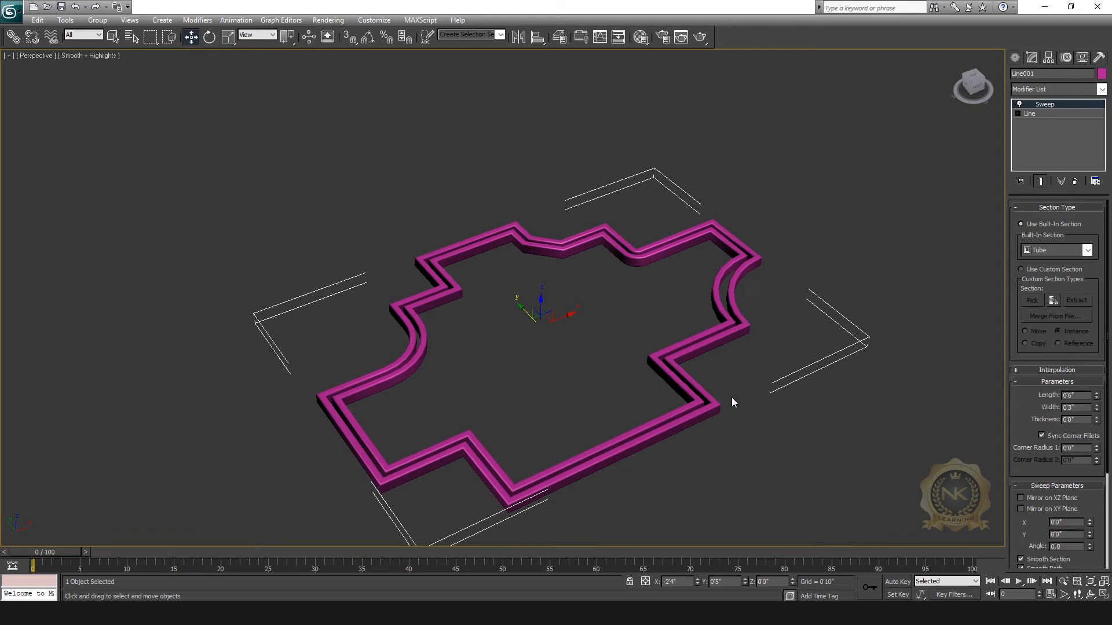
pyautogui.scroll(5, 586, 297)
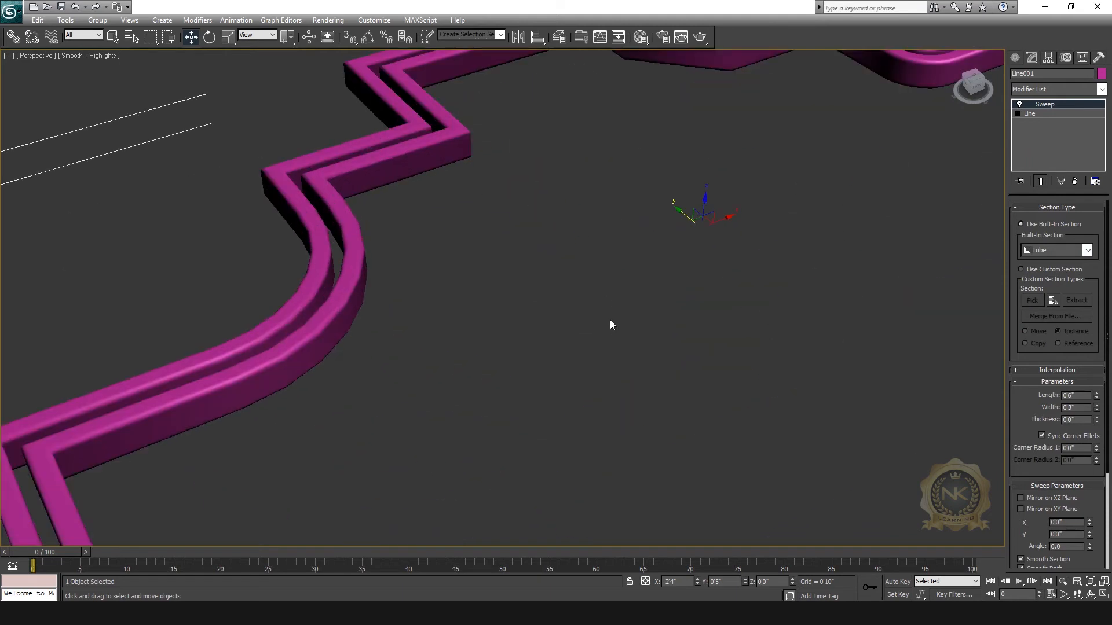
pyautogui.scroll(-5, 610, 319)
pyautogui.moveTo(1096, 394); pyautogui.dragTo(1106, 449)
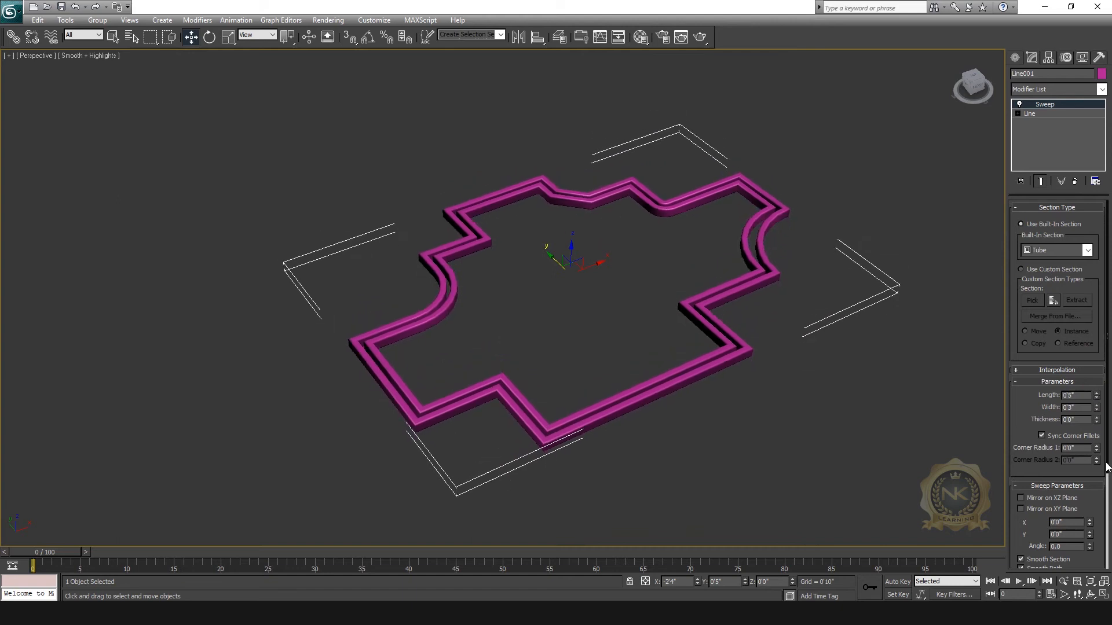
pyautogui.moveTo(1092, 524); pyautogui.dragTo(603, 525)
# Step: Delete the Sweep modifier and reselect the plain double-contour line
pyautogui.rightClick(1051, 105)
pyautogui.click(987, 119)
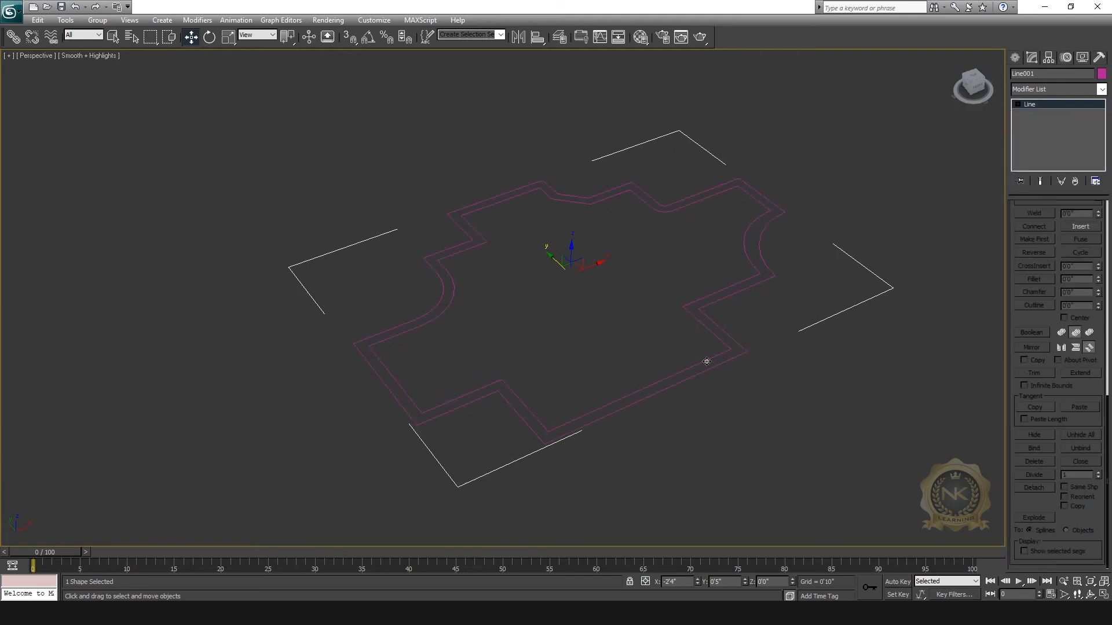
pyautogui.click(889, 176)
pyautogui.click(759, 248)
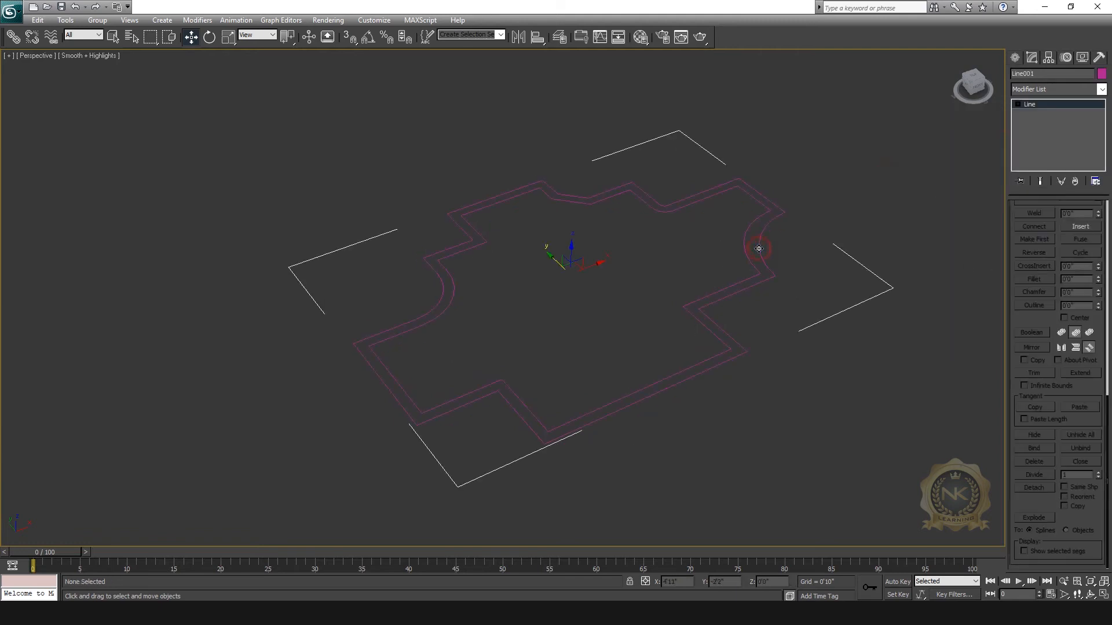
# Step: At Vertex level, use Refine to add a vertex to both contours in the middle of the right-hand concave arc
pyautogui.scroll(5, 698, 280)
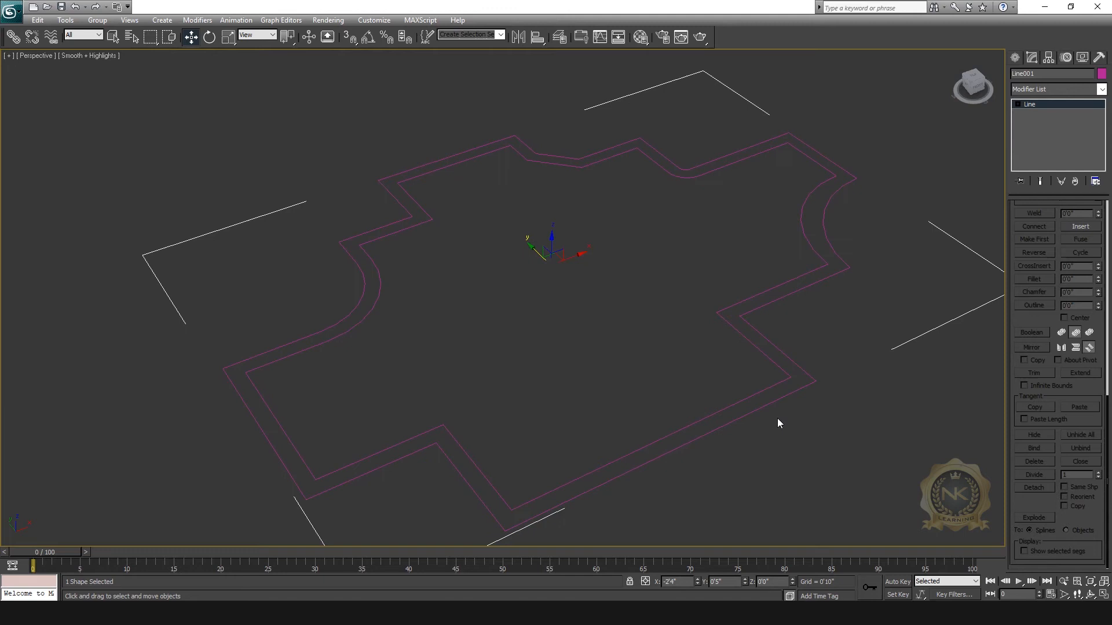
pyautogui.scroll(3, 761, 324)
pyautogui.scroll(-3, 770, 317)
pyautogui.moveTo(779, 325); pyautogui.dragTo(611, 220, button='middle')
pyautogui.click(1055, 108)
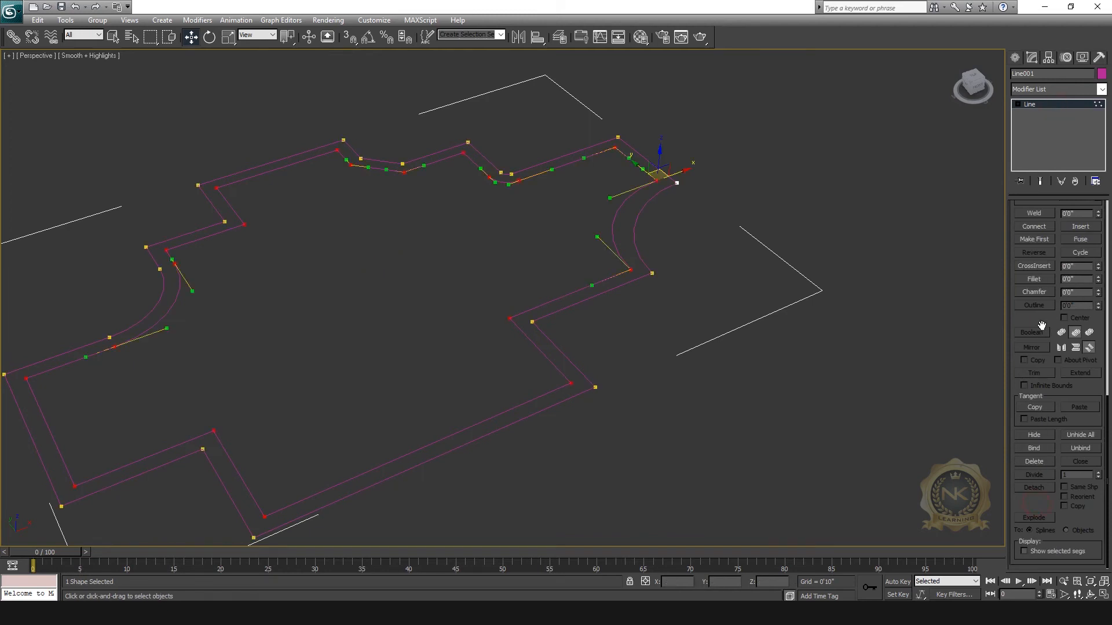
pyautogui.moveTo(1041, 325); pyautogui.dragTo(1032, 577)
pyautogui.click(1045, 349)
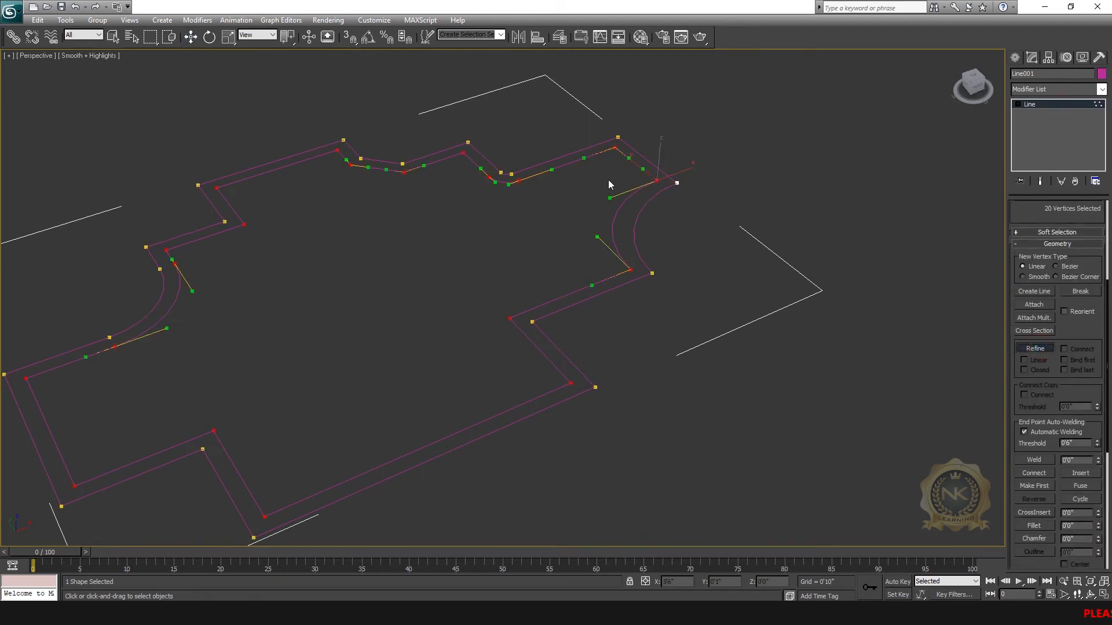
pyautogui.click(615, 218)
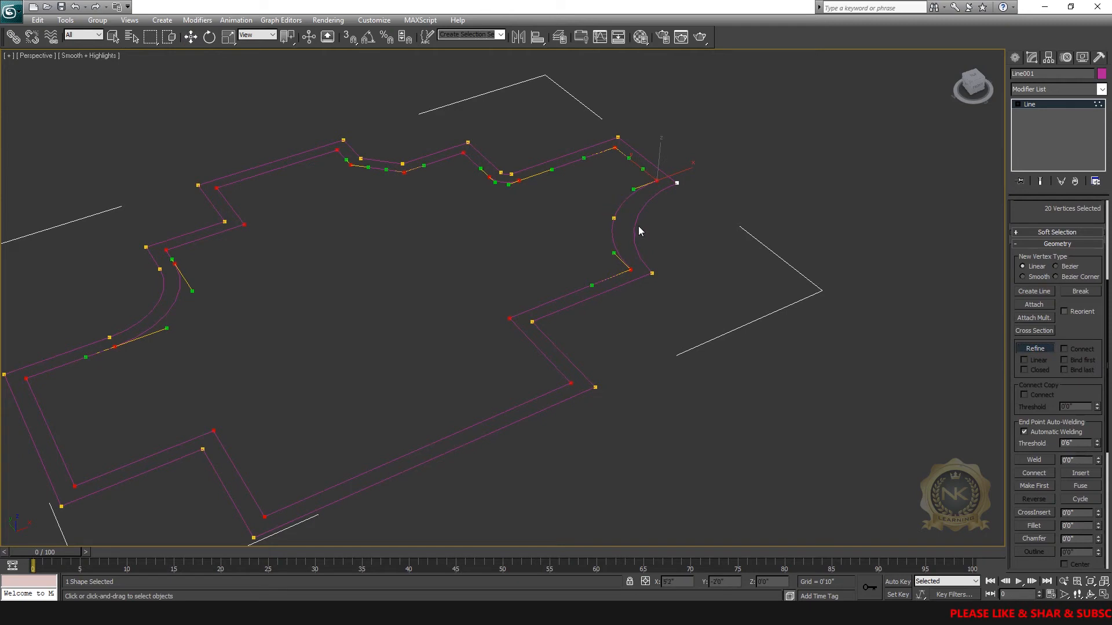
pyautogui.click(636, 219)
# Step: Refine both contours with a new vertex near the middle of their long straight front segment
pyautogui.moveTo(474, 366); pyautogui.dragTo(643, 317, button='middle')
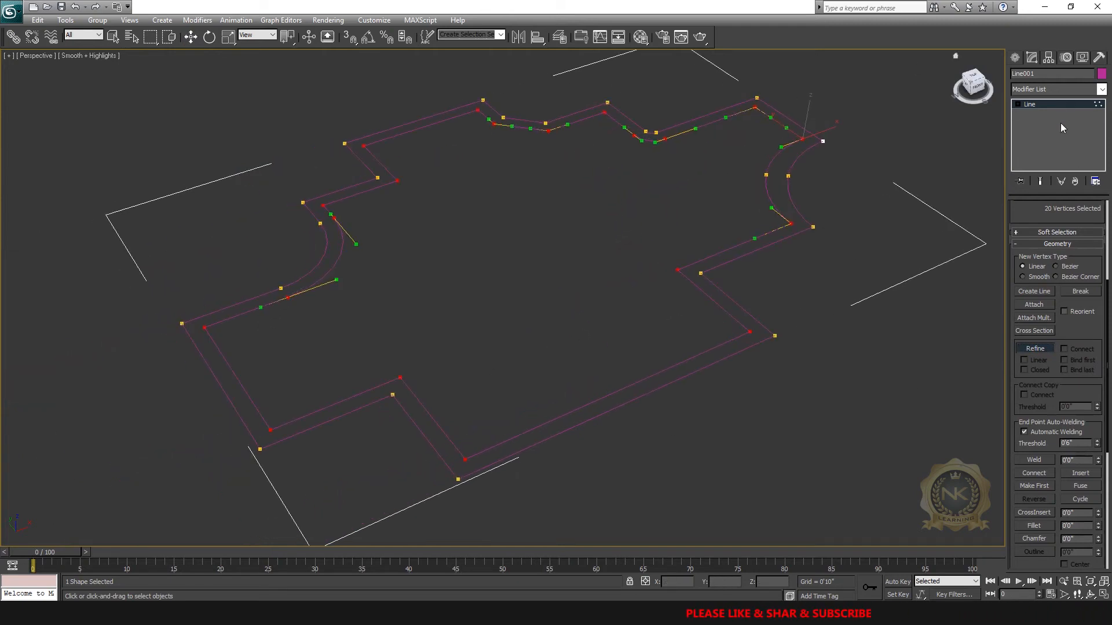
pyautogui.click(610, 393)
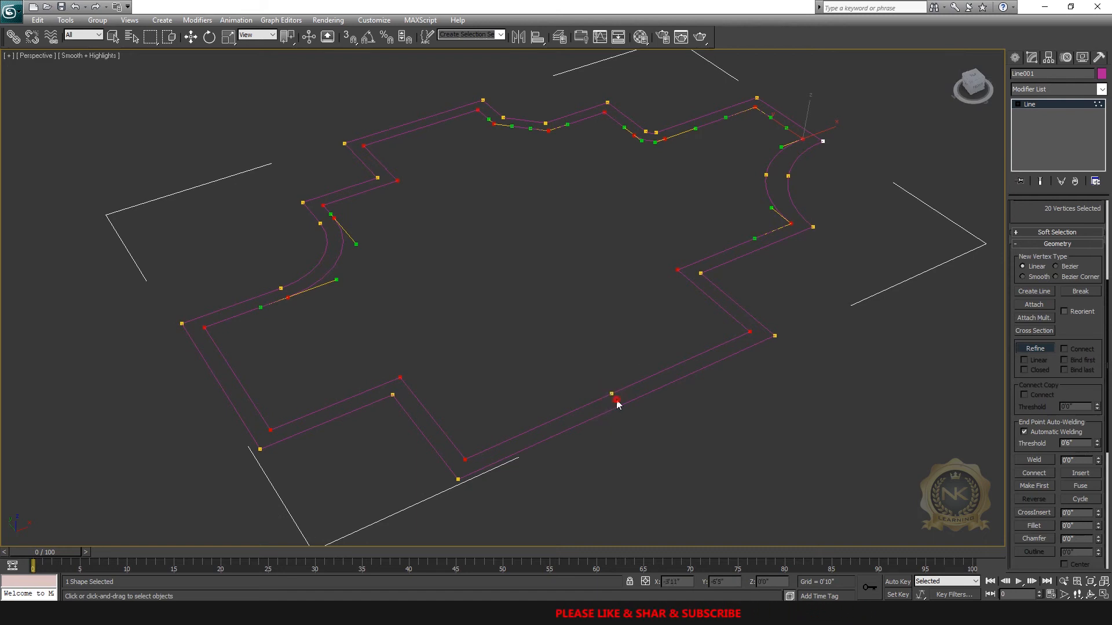
pyautogui.click(624, 406)
# Step: Move the two new front vertices outward together so the front wall forms a point
pyautogui.click(191, 37)
pyautogui.moveTo(565, 351); pyautogui.dragTo(632, 468)
pyautogui.moveTo(600, 383); pyautogui.dragTo(656, 439)
pyautogui.click(667, 450)
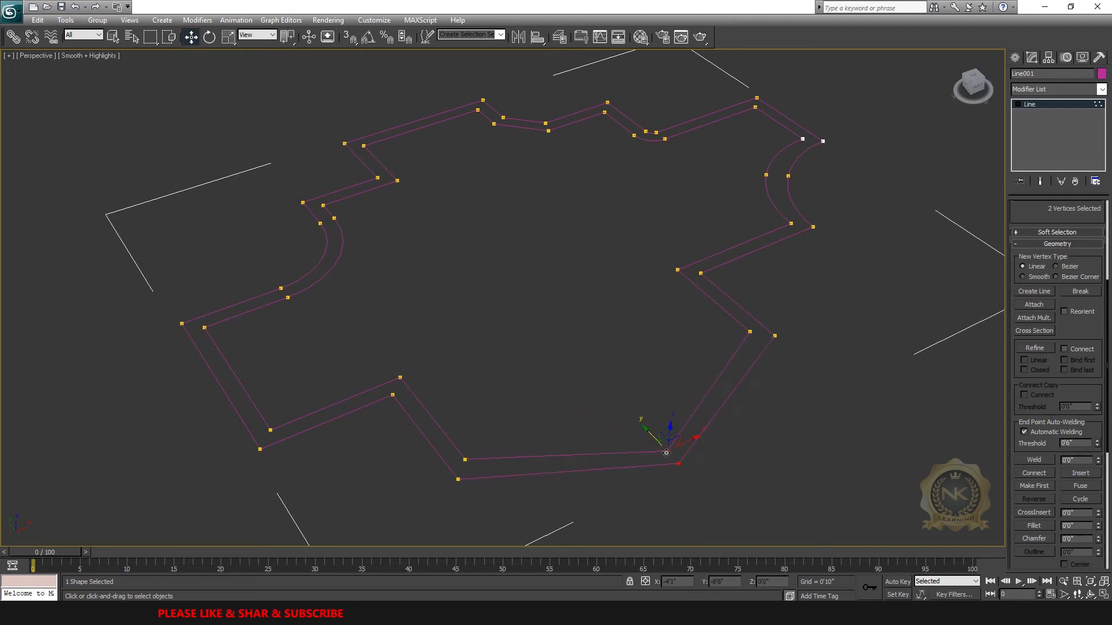
pyautogui.moveTo(678, 463); pyautogui.dragTo(722, 377, button='middle')
pyautogui.click(728, 369)
# Step: Examine the pointed contour in the maximized Top view, leave Vertex level and return to the maximized Perspective view
pyautogui.hotkey('alt', 'w')
pyautogui.hotkey('alt', 'w')
pyautogui.scroll(8, 467, 315)
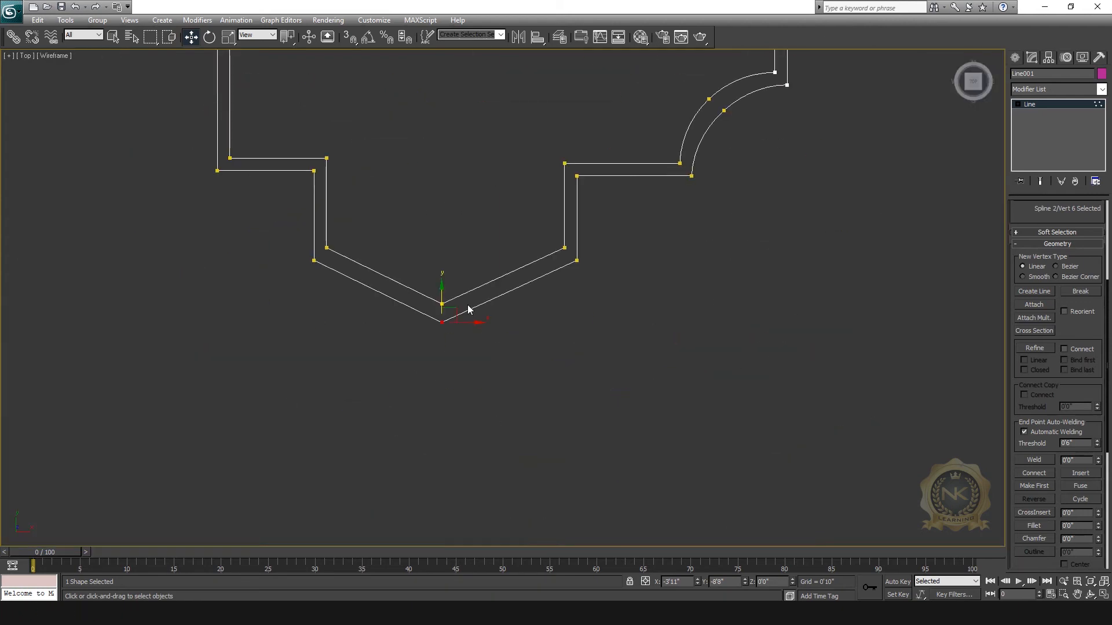
pyautogui.scroll(-10, 615, 385)
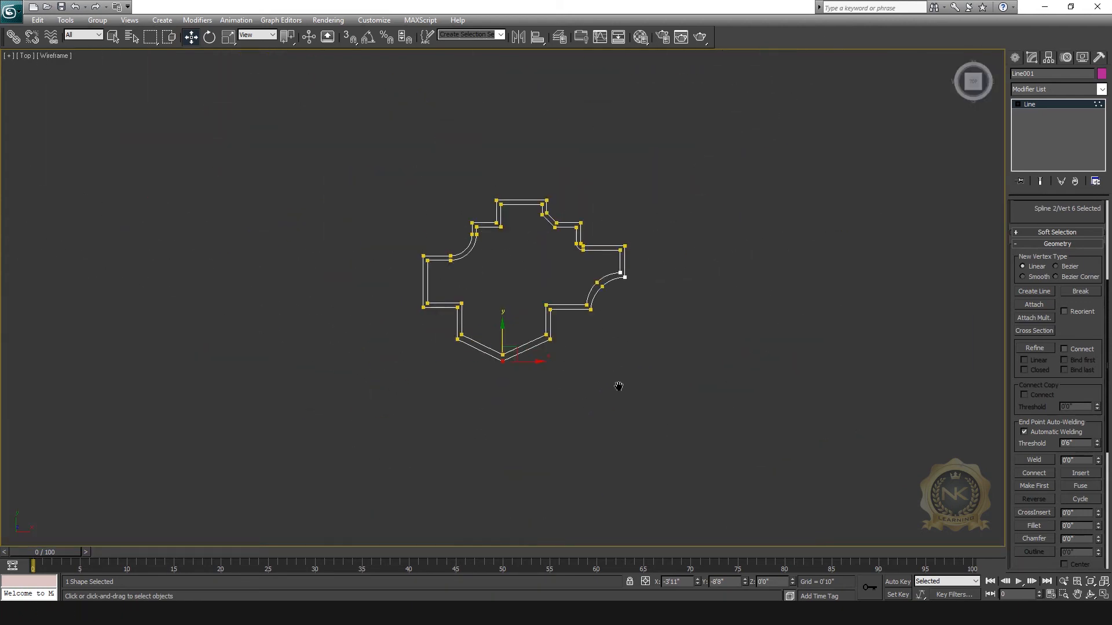
pyautogui.click(1062, 104)
pyautogui.hotkey('alt', 'w')
pyautogui.rightClick(783, 411)
pyautogui.hotkey('alt', 'w')
# Step: Reselect the edited double contour and extrude it by 5'0" with the Extrude modifier
pyautogui.click(913, 345)
pyautogui.scroll(-4, 869, 317)
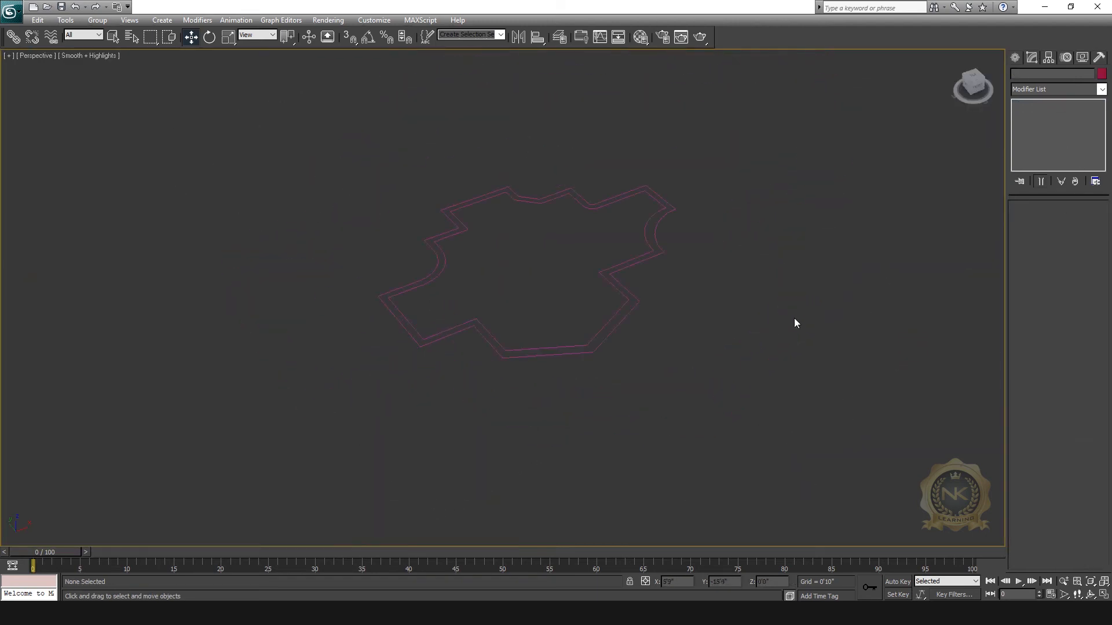
pyautogui.moveTo(738, 307); pyautogui.dragTo(615, 193)
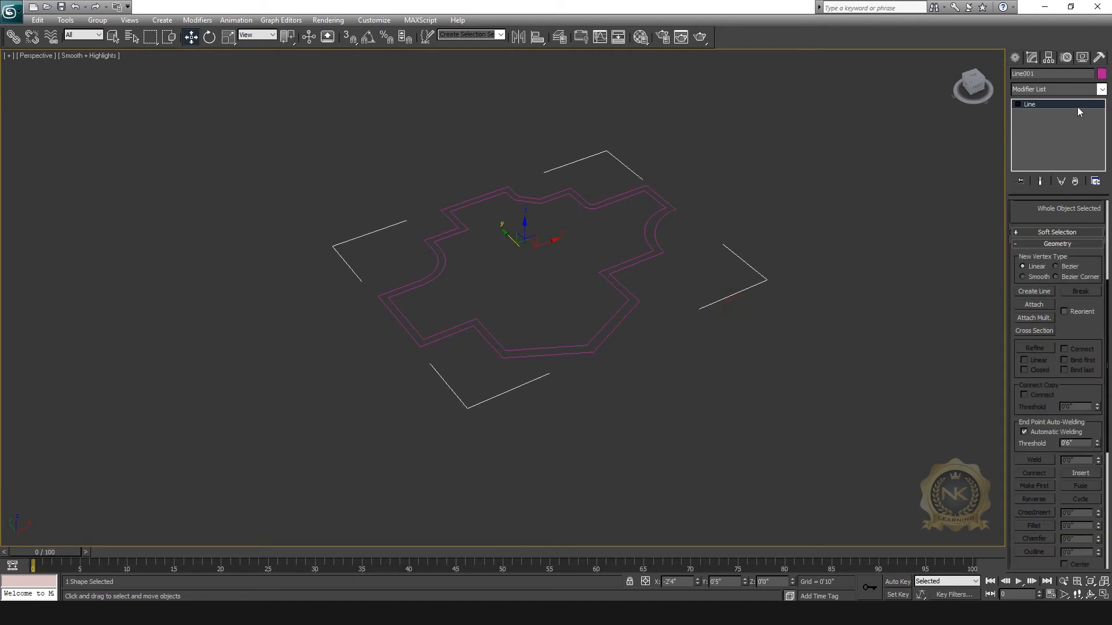
pyautogui.click(1101, 89)
pyautogui.press('e')
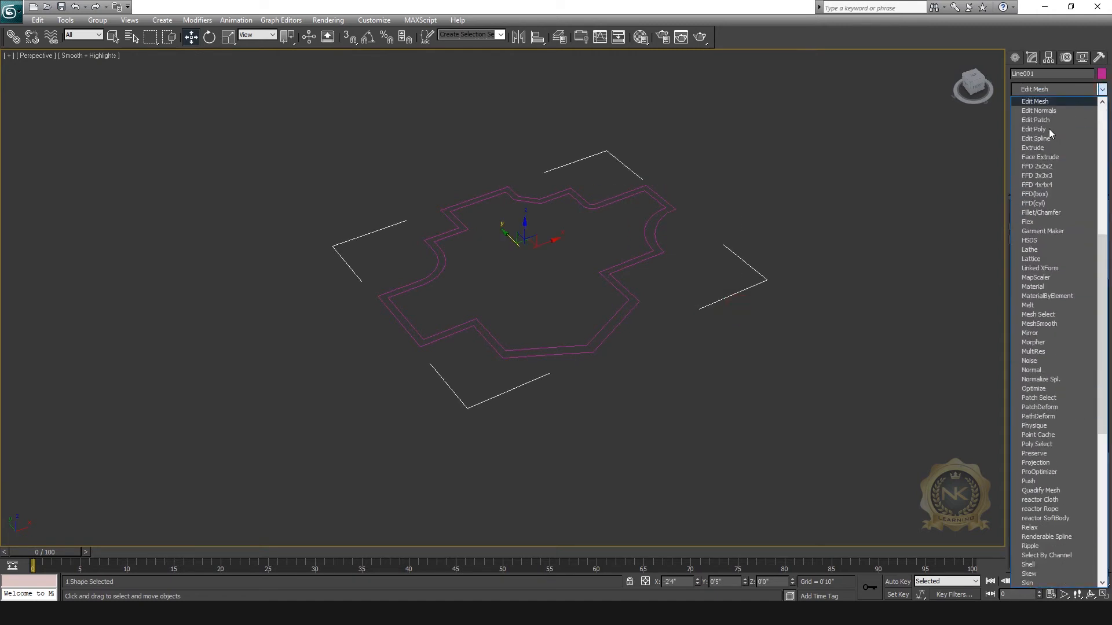
pyautogui.click(1031, 148)
pyautogui.scroll(5, 676, 399)
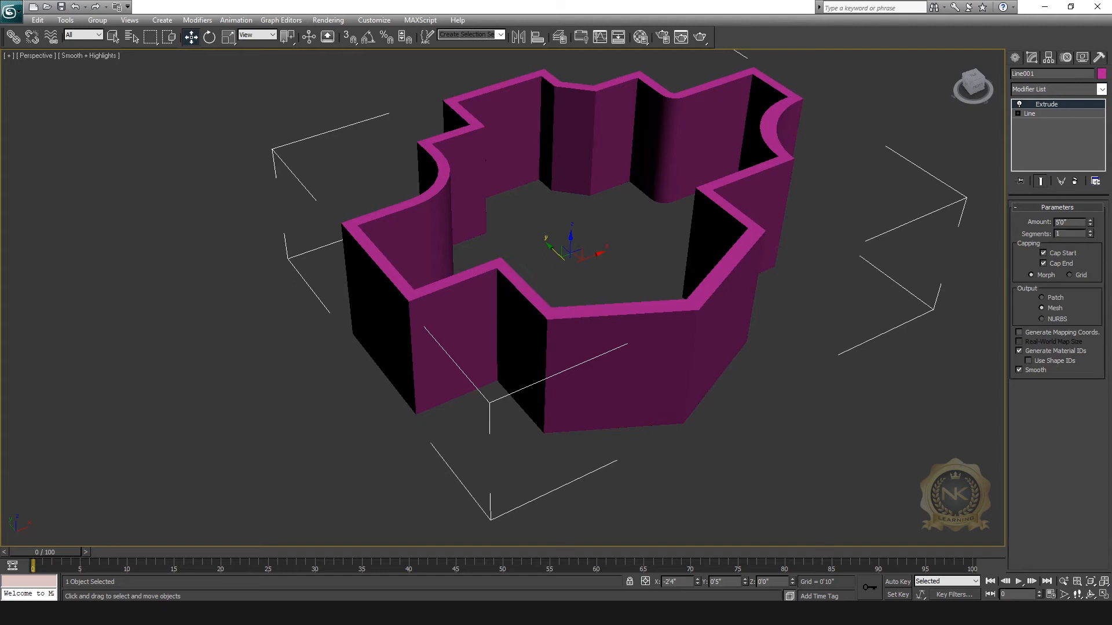
pyautogui.moveTo(756, 383); pyautogui.dragTo(713, 471, button='middle')
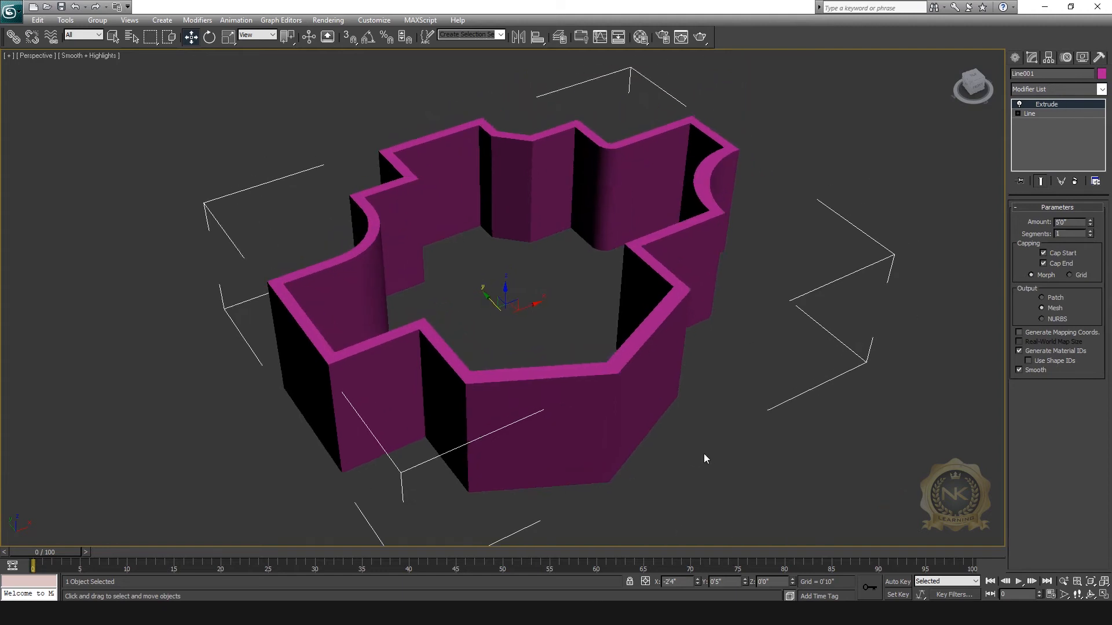
# Step: Switch the shape creation category from Splines to Extended Splines
pyautogui.click(1015, 57)
pyautogui.click(1031, 57)
pyautogui.click(1015, 57)
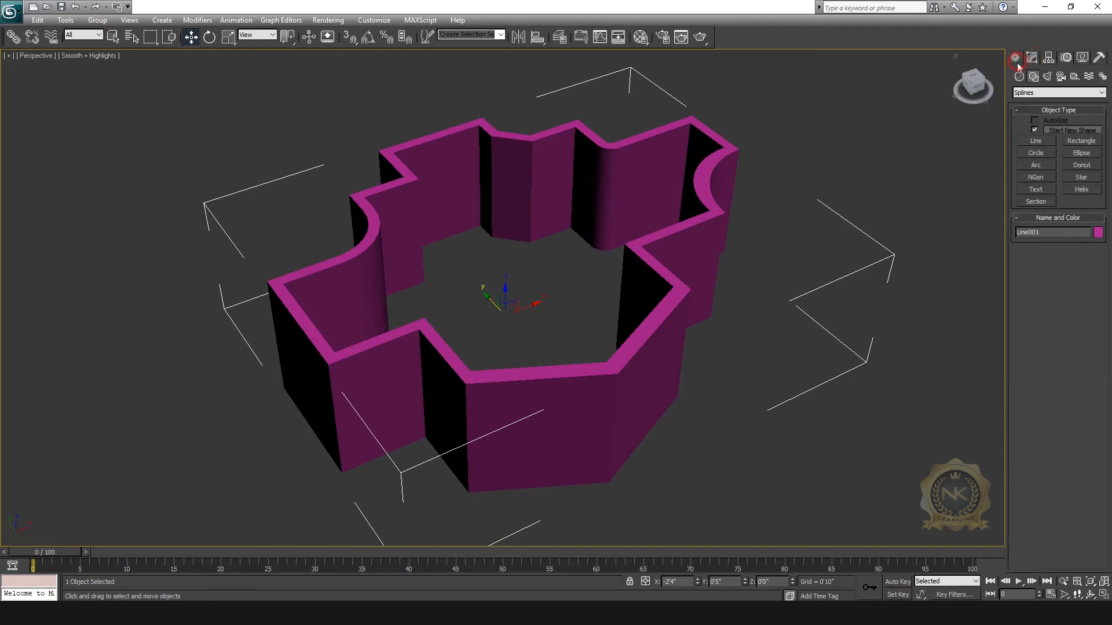
pyautogui.click(1033, 94)
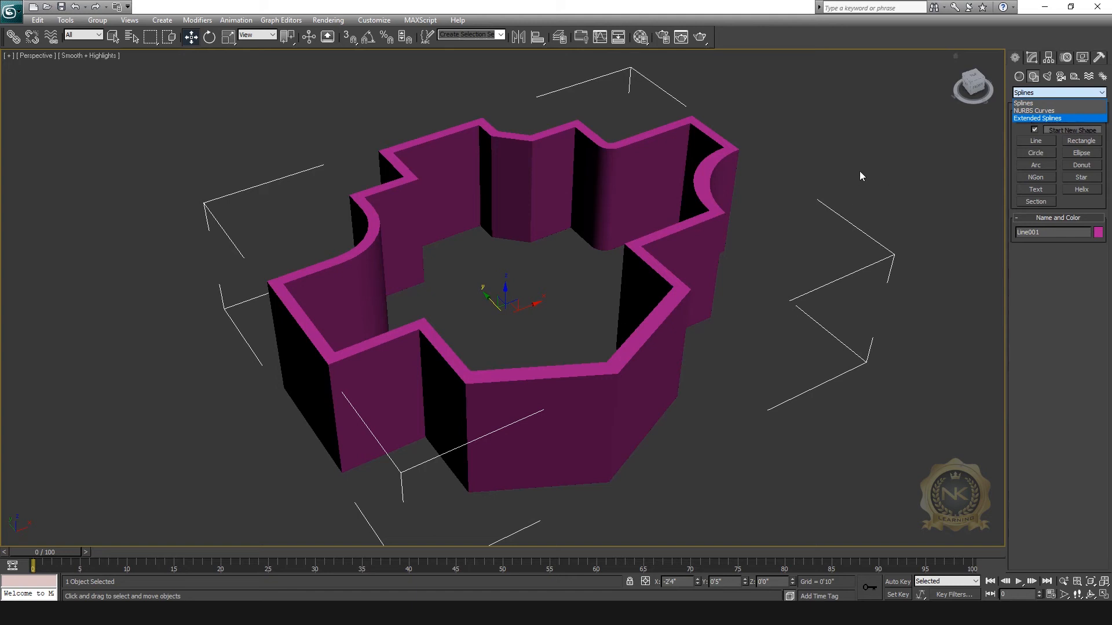
pyautogui.click(926, 184)
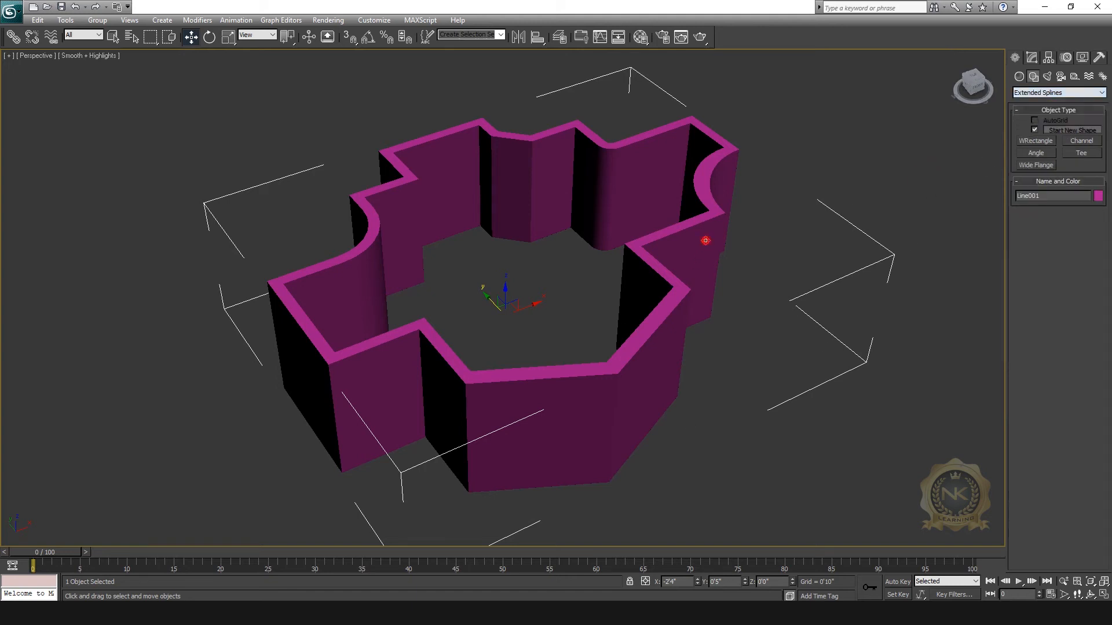
# Step: Delete the extruded contour and switch the shape creation category to NURBS Curves
pyautogui.press('Delete')
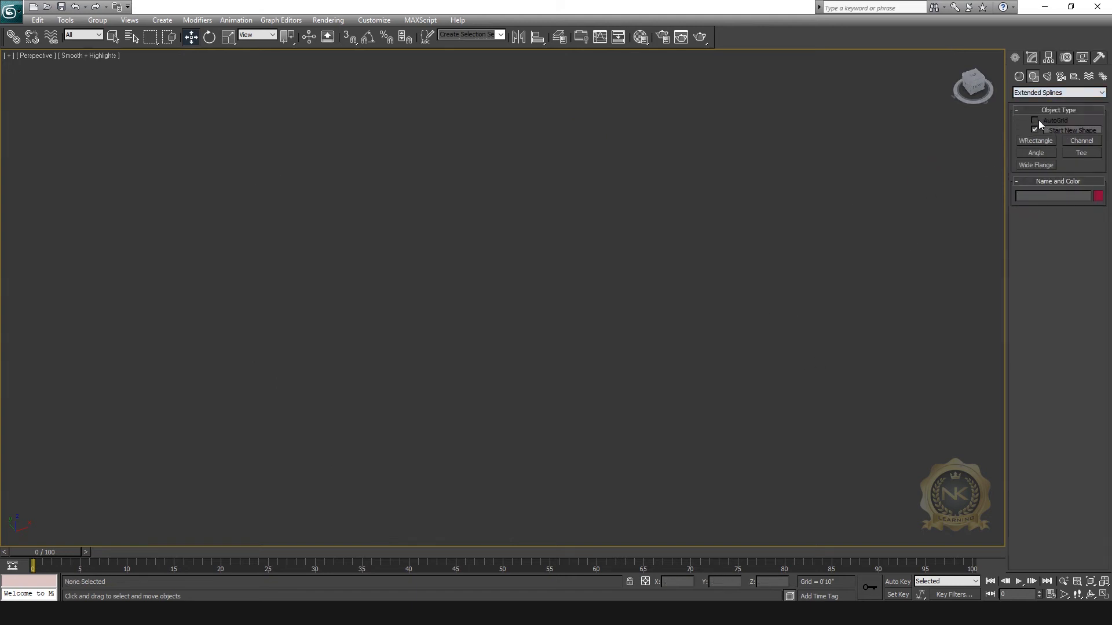
pyautogui.click(1019, 95)
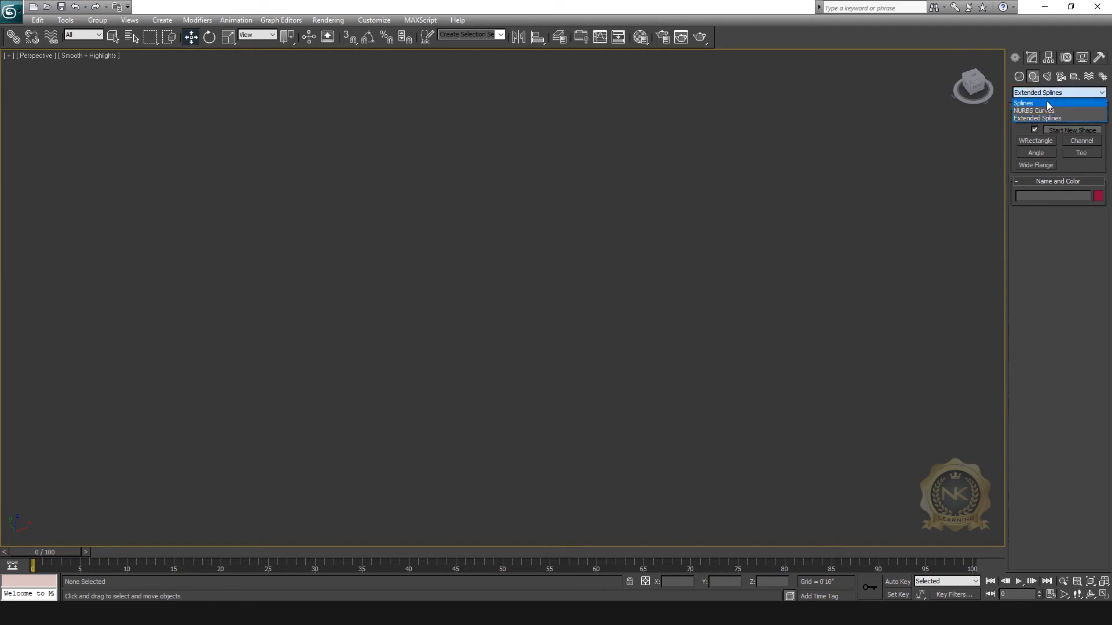
pyautogui.click(1025, 112)
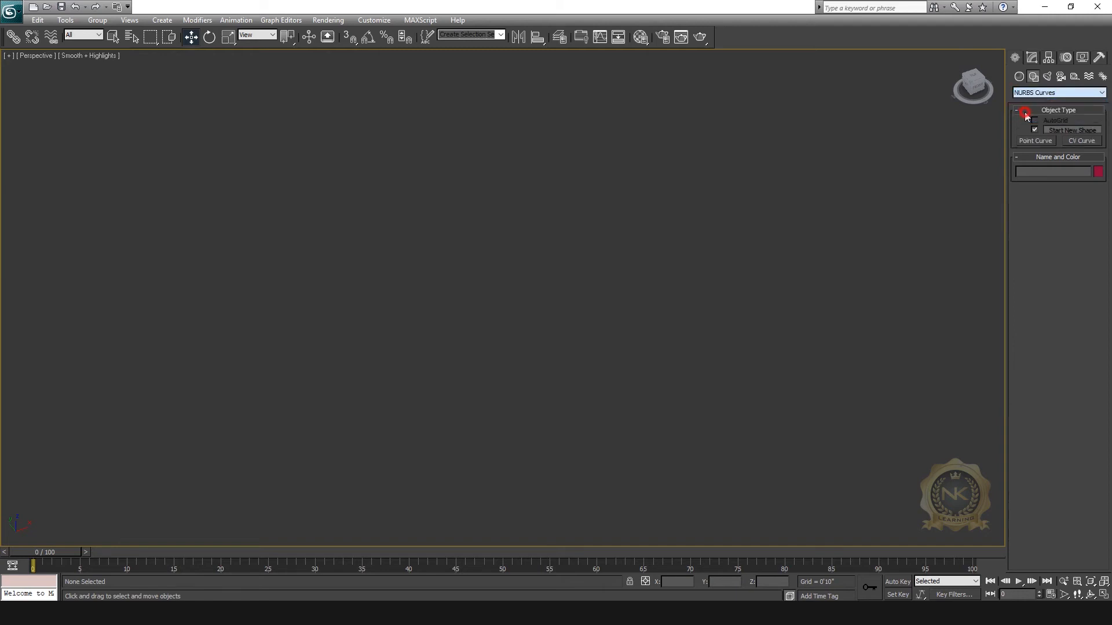
# Step: Draw a closed NURBS Point Curve through six points in the maximized Top view with the grid hidden
pyautogui.click(1036, 142)
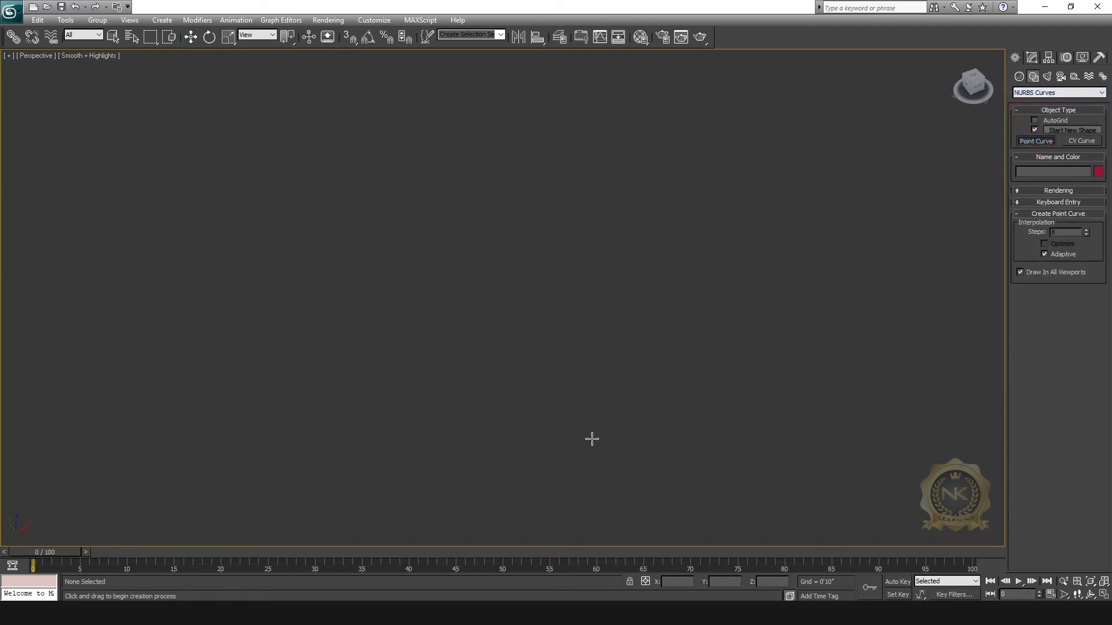
pyautogui.hotkey('alt', 'w')
pyautogui.rightClick(340, 231)
pyautogui.hotkey('alt', 'w')
pyautogui.moveTo(359, 231); pyautogui.dragTo(547, 214, button='middle')
pyautogui.scroll(4, 548, 214)
pyautogui.scroll(2, 539, 246)
pyautogui.moveTo(400, 191); pyautogui.dragTo(578, 283, button='middle')
pyautogui.press('g')
pyautogui.click(461, 257)
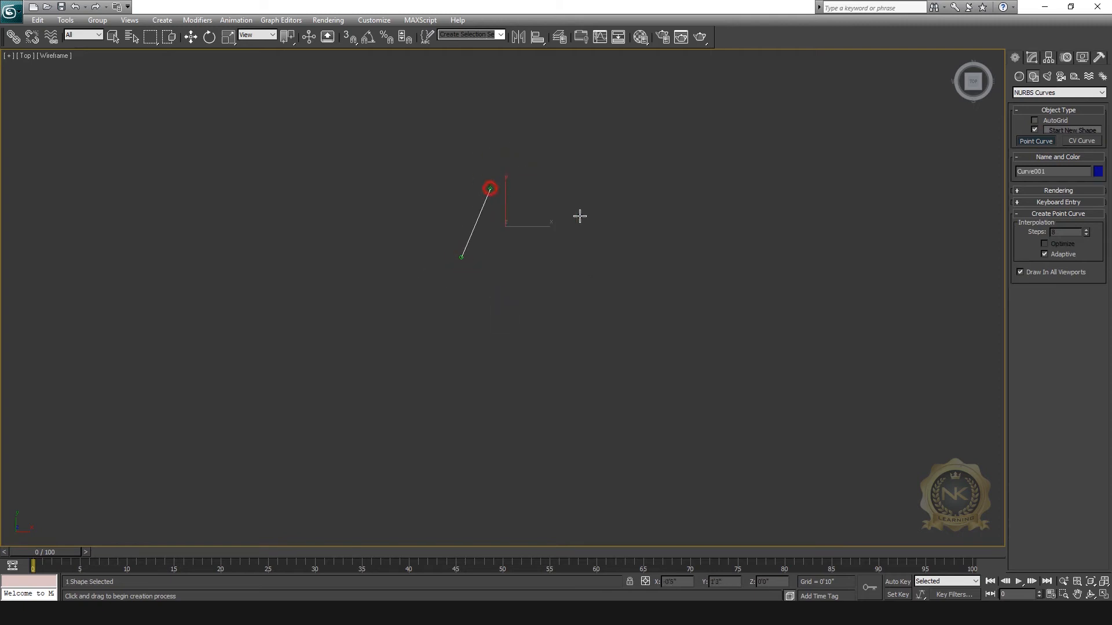
pyautogui.click(606, 217)
pyautogui.click(613, 305)
pyautogui.click(522, 383)
pyautogui.click(441, 332)
pyautogui.click(461, 258)
pyautogui.click(543, 337)
# Step: Enable viewport rendering for the closed point curve and show it in the maximized Perspective view
pyautogui.hotkey('alt', 'w')
pyautogui.rightClick(833, 397)
pyautogui.hotkey('alt', 'w')
pyautogui.scroll(3, 679, 308)
pyautogui.moveTo(688, 333); pyautogui.dragTo(631, 332, button='middle')
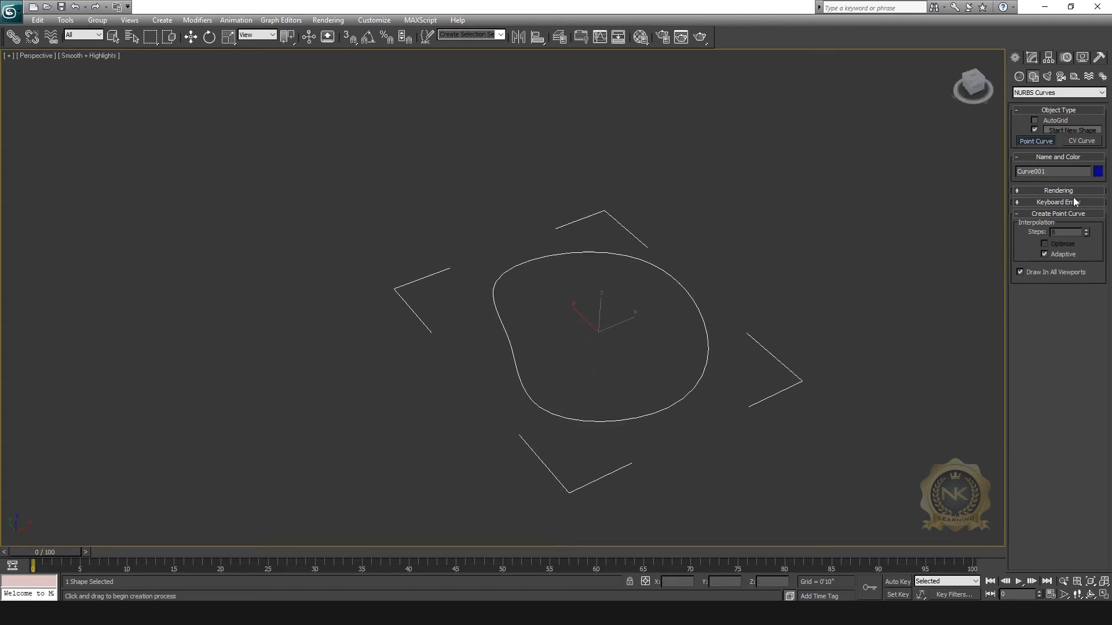
pyautogui.click(1072, 191)
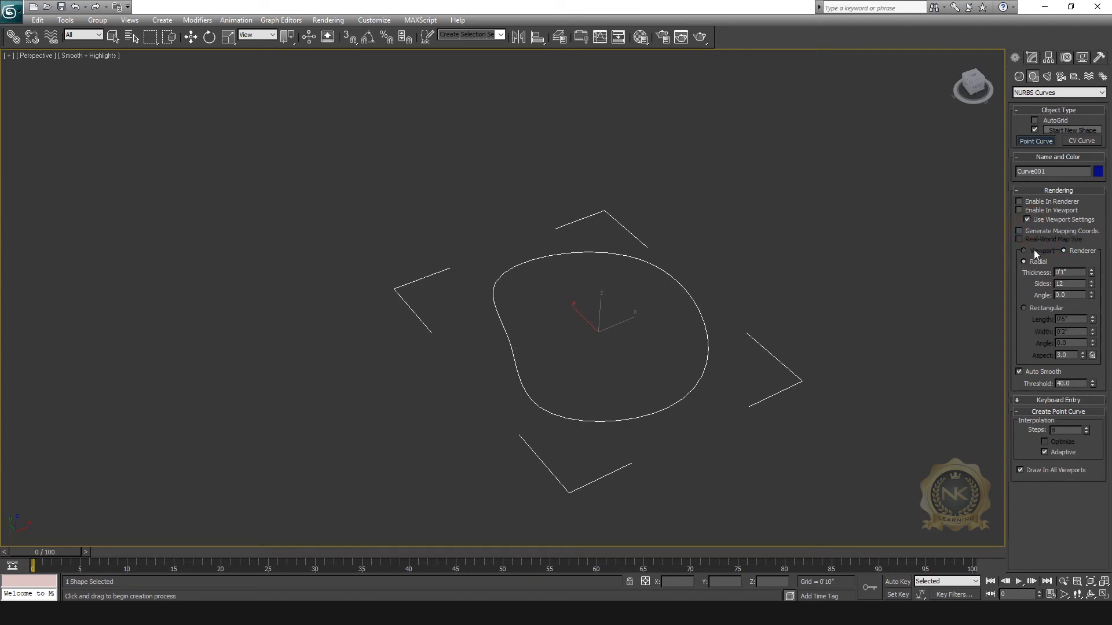
pyautogui.click(1019, 211)
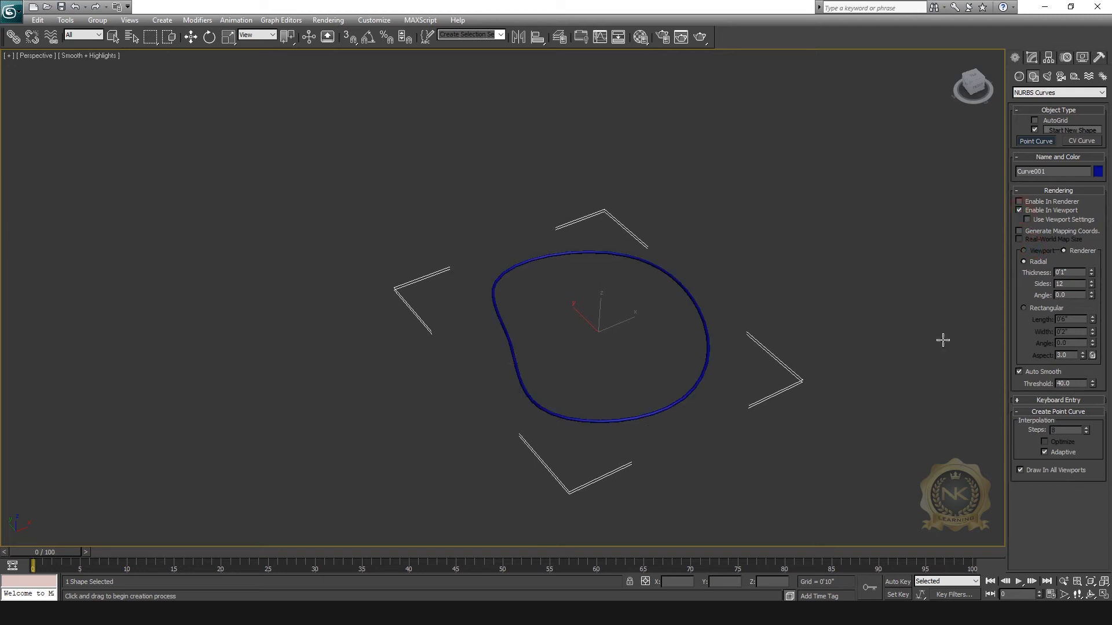
# Step: Set the curve's radial thickness to 0'4" and its sides to 45, and switch rendering from the viewport to the renderer only
pyautogui.hotkey('alt', 'w')
pyautogui.hotkey('alt', 'w')
pyautogui.scroll(5, 749, 392)
pyautogui.moveTo(819, 389); pyautogui.dragTo(565, 271, button='middle')
pyautogui.scroll(-3, 665, 308)
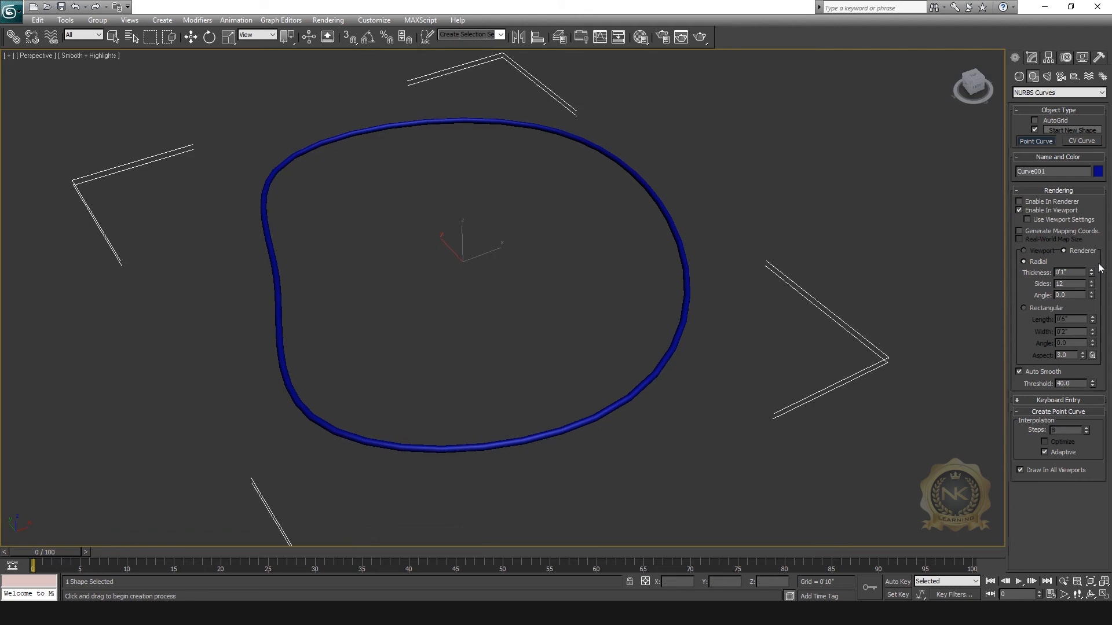
pyautogui.moveTo(1091, 272)
pyautogui.mouseDown()
pyautogui.moveTo(1090, 232)
pyautogui.moveTo(1090, 255)
pyautogui.mouseUp()
pyautogui.moveTo(1049, 132)
pyautogui.mouseDown()
pyautogui.moveTo(1049, 168)
pyautogui.moveTo(1048, 110)
pyautogui.mouseUp()
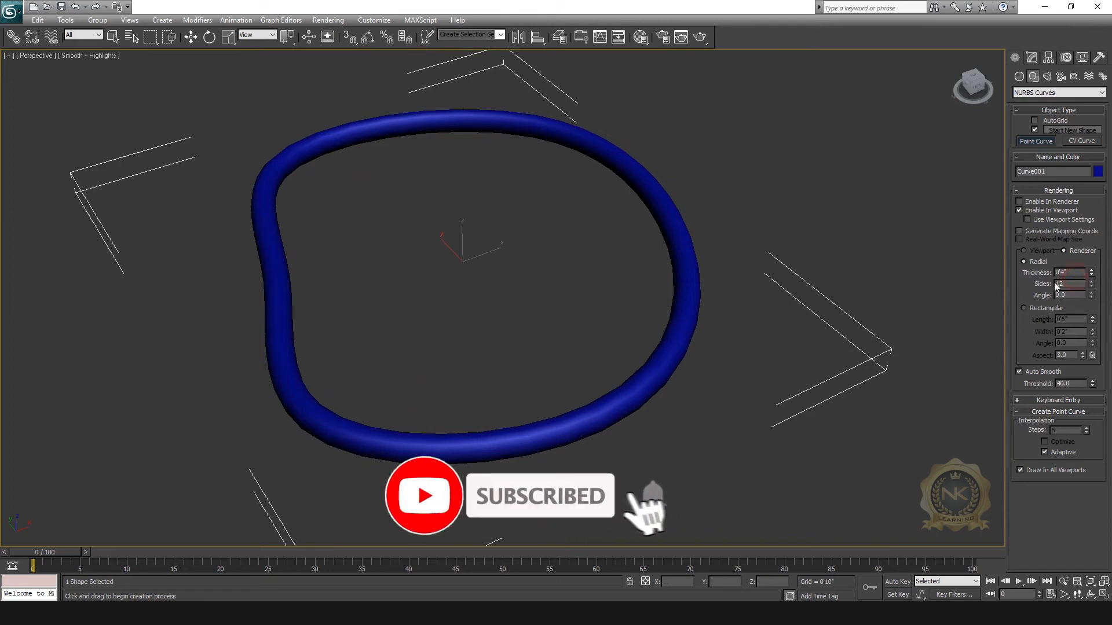
pyautogui.moveTo(1066, 283); pyautogui.dragTo(1033, 285)
pyautogui.write('45')
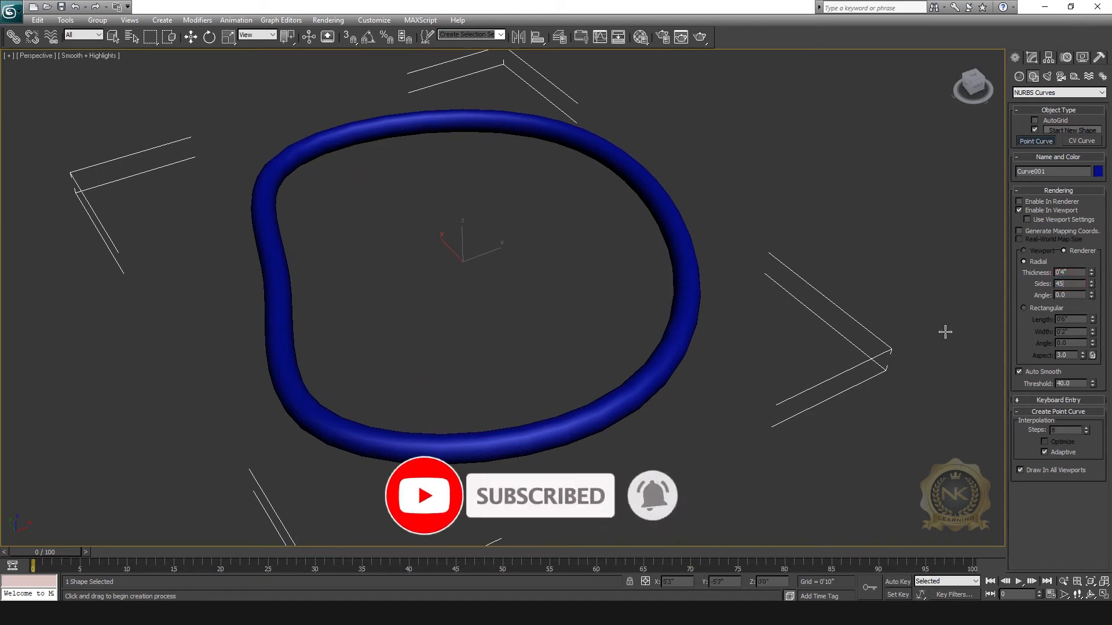
pyautogui.press('Return')
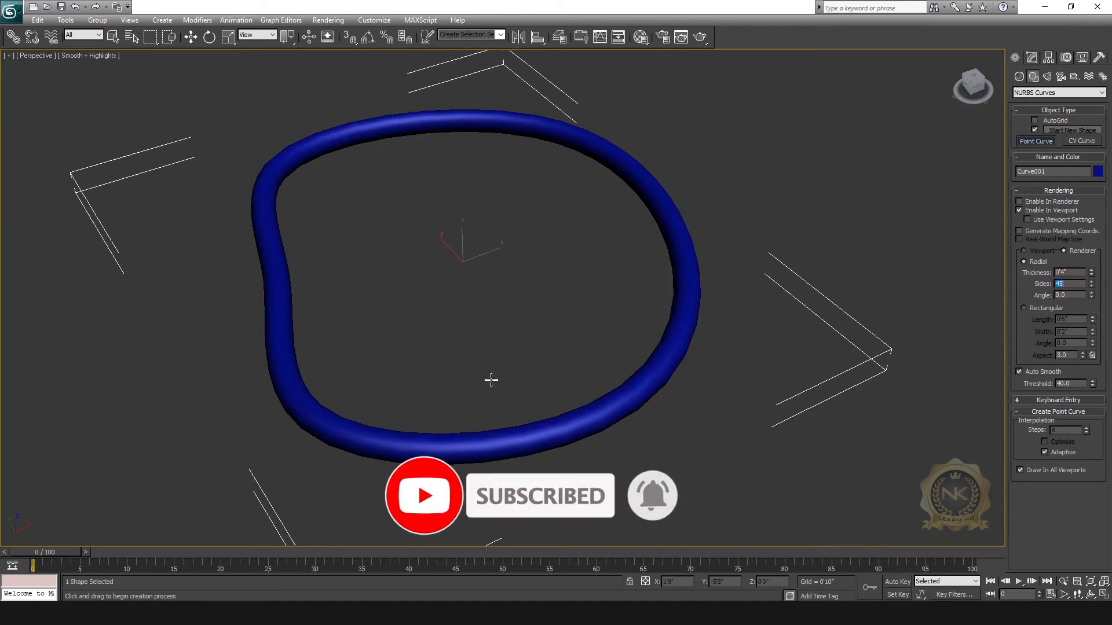
pyautogui.click(1020, 210)
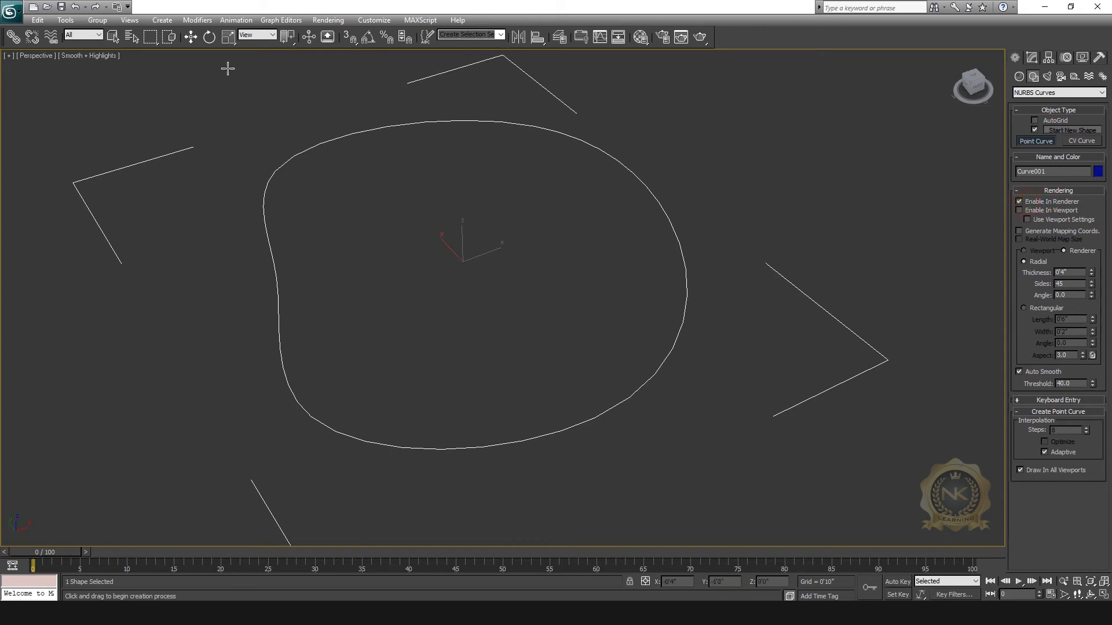
# Step: Apply the Extrude modifier to the closed point curve and set its amount to 2
pyautogui.press('w')
pyautogui.click(1049, 59)
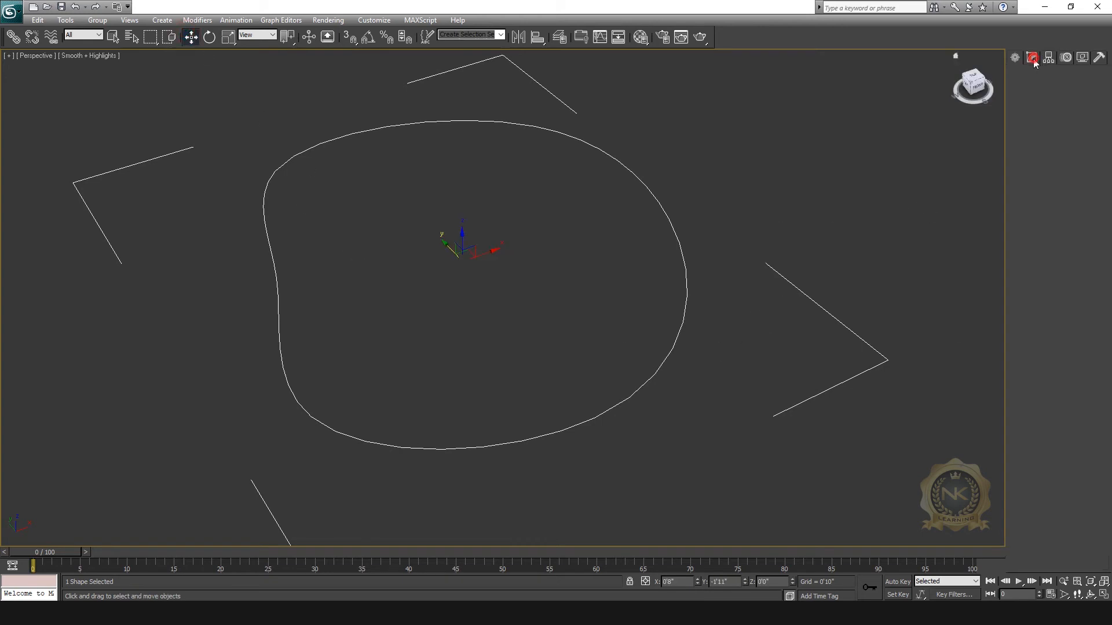
pyautogui.click(1101, 89)
pyautogui.press('e')
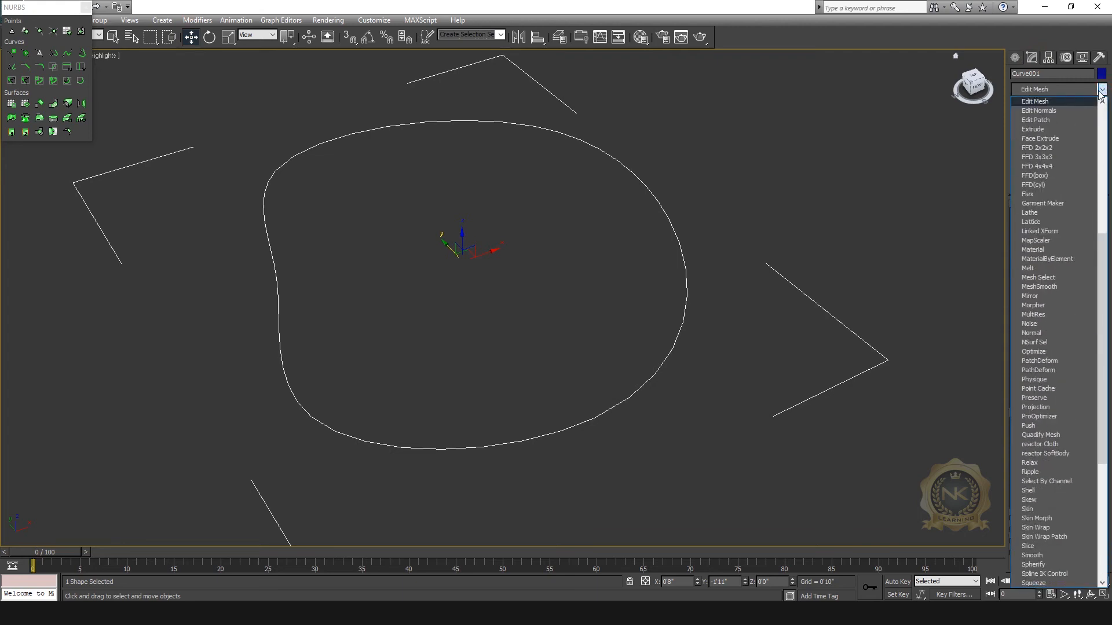
pyautogui.click(1034, 130)
pyautogui.scroll(-5, 759, 278)
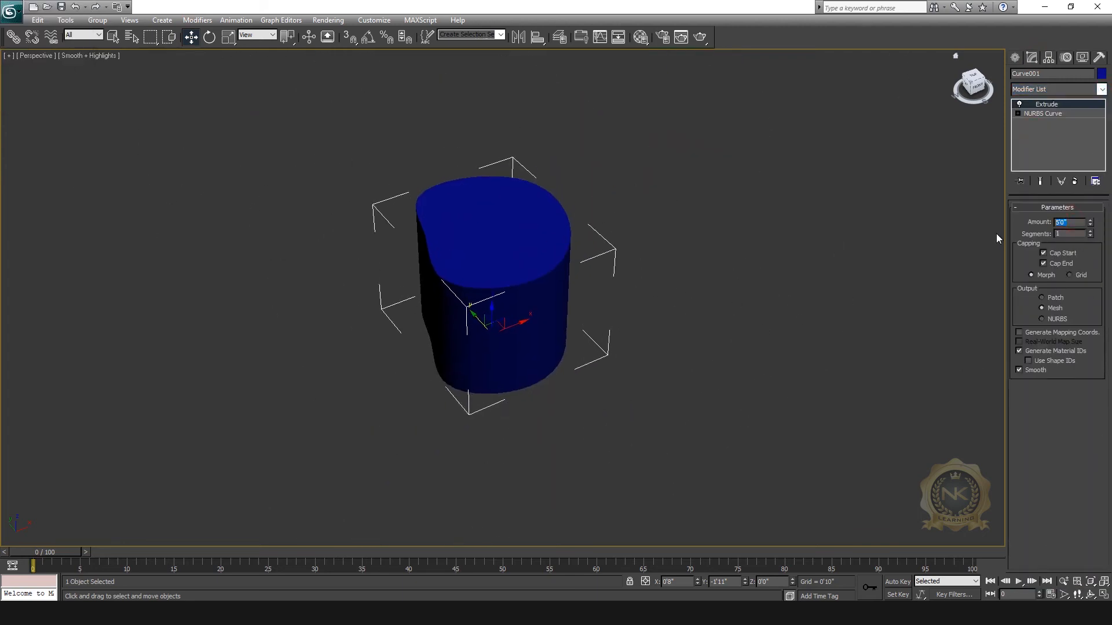
pyautogui.write('2')
pyautogui.press('Return')
pyautogui.scroll(5, 525, 277)
pyautogui.scroll(-3, 613, 335)
pyautogui.click(750, 202)
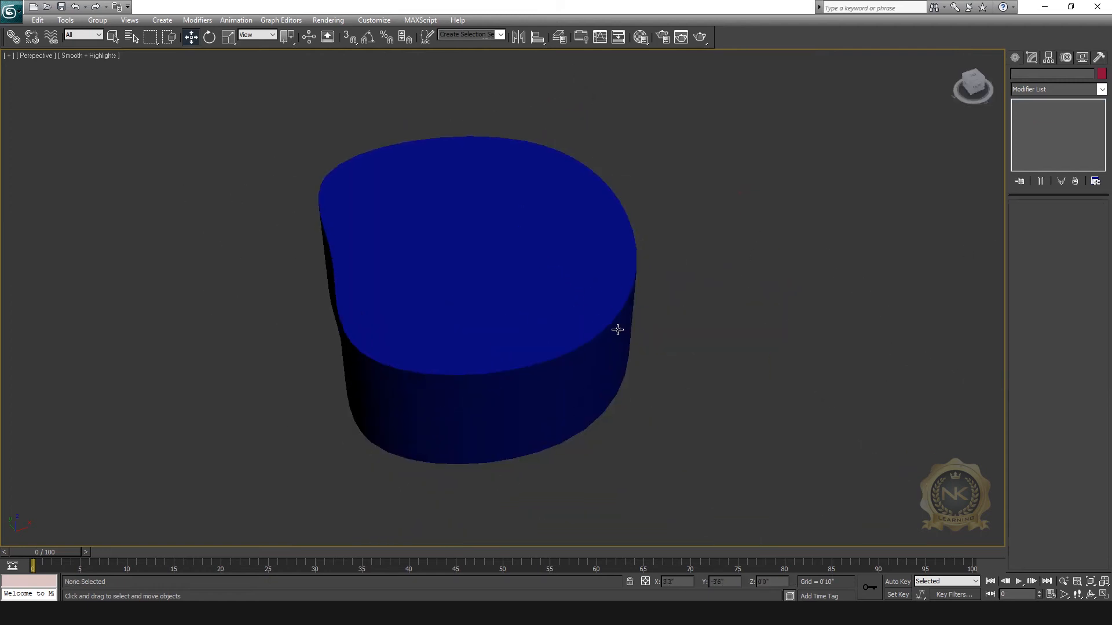
# Step: Reselect the extruded point curve and delete its Extrude modifier
pyautogui.click(591, 323)
pyautogui.rightClick(1052, 108)
pyautogui.click(990, 123)
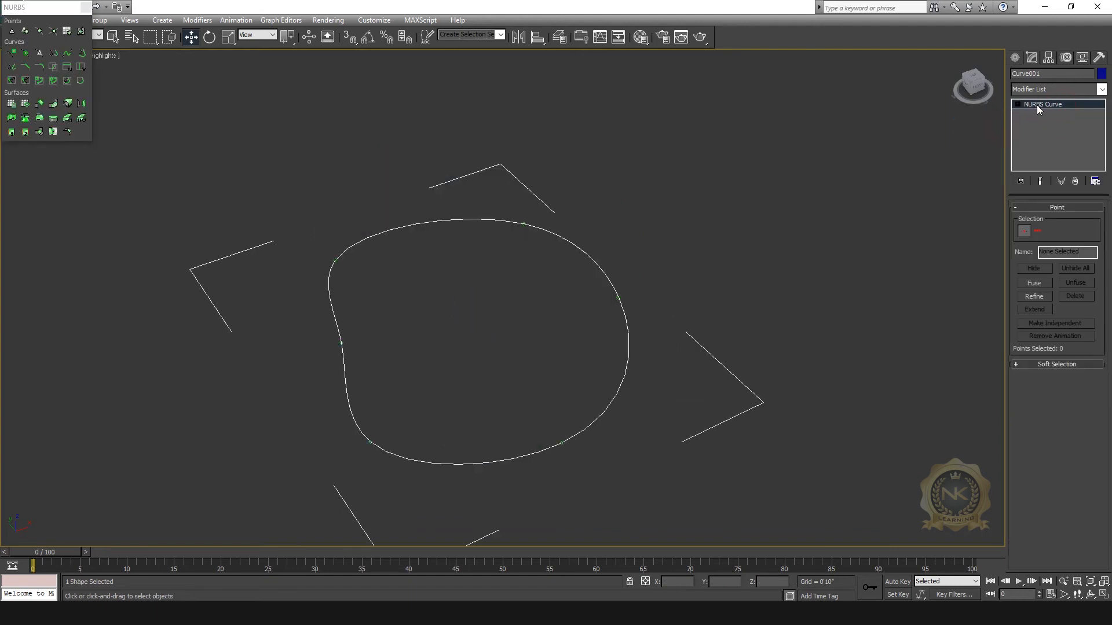
# Step: Enter the NURBS curve's Point level in the maximized Top view and move the lower-right point slightly outward
pyautogui.click(1021, 104)
pyautogui.hotkey('alt', 'w')
pyautogui.click(484, 145)
pyautogui.hotkey('alt', 'w')
pyautogui.click(1037, 115)
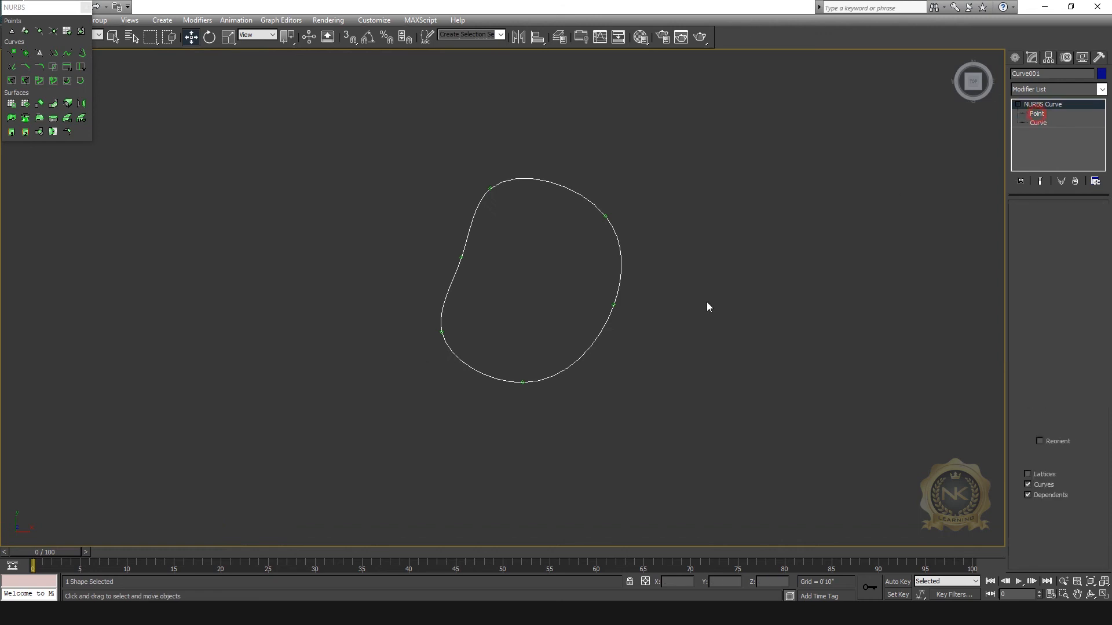
pyautogui.click(1047, 113)
pyautogui.click(614, 305)
pyautogui.moveTo(628, 304); pyautogui.dragTo(635, 302)
# Step: Try to move the curve's upper-right point farther outward
pyautogui.click(605, 216)
pyautogui.moveTo(615, 203); pyautogui.dragTo(677, 152)
pyautogui.hotkey('ctrl', 'z')
# Step: Reshape the curve by moving its upper-left, left and lower-left points outward and its bottom point to the right
pyautogui.moveTo(450, 181); pyautogui.dragTo(457, 147)
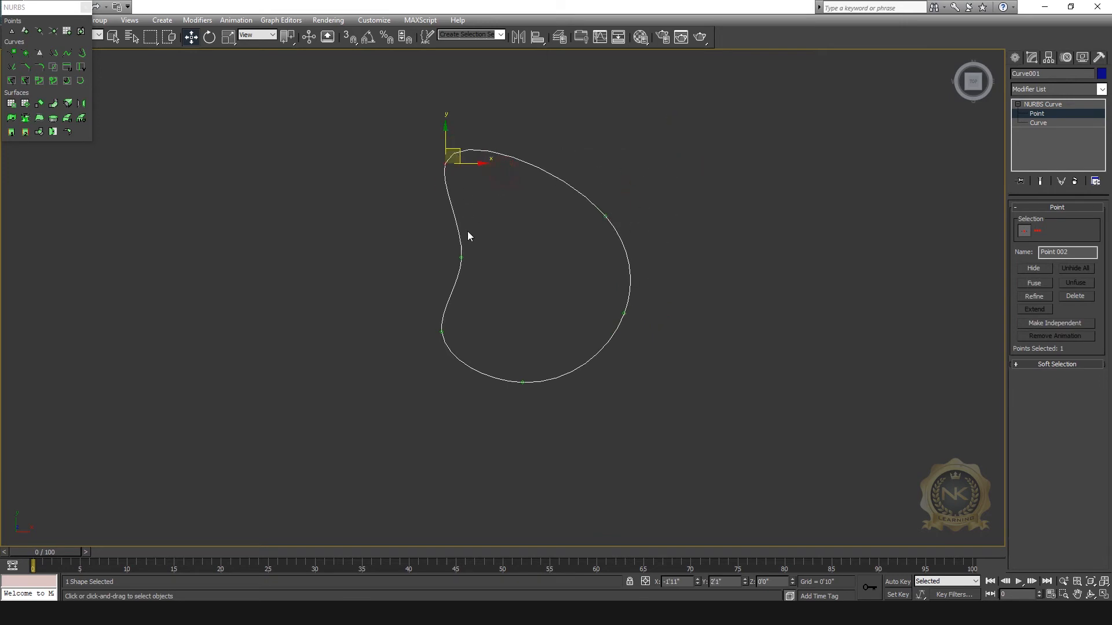
pyautogui.moveTo(476, 268); pyautogui.dragTo(477, 269)
pyautogui.moveTo(470, 249); pyautogui.dragTo(402, 248)
pyautogui.moveTo(481, 311); pyautogui.dragTo(418, 368)
pyautogui.moveTo(439, 330); pyautogui.dragTo(418, 345)
pyautogui.moveTo(505, 360); pyautogui.dragTo(549, 408)
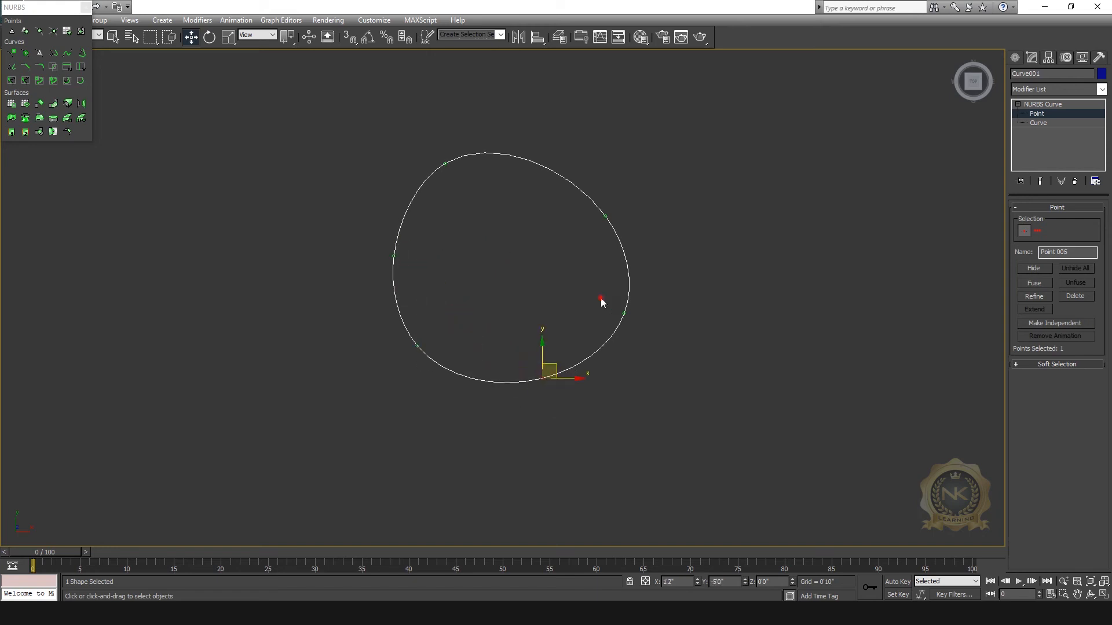
# Step: Stretch the curve's right side by moving the lower-right and upper-right points outward
pyautogui.click(624, 314)
pyautogui.moveTo(624, 313); pyautogui.dragTo(690, 305)
pyautogui.moveTo(569, 194); pyautogui.dragTo(633, 172)
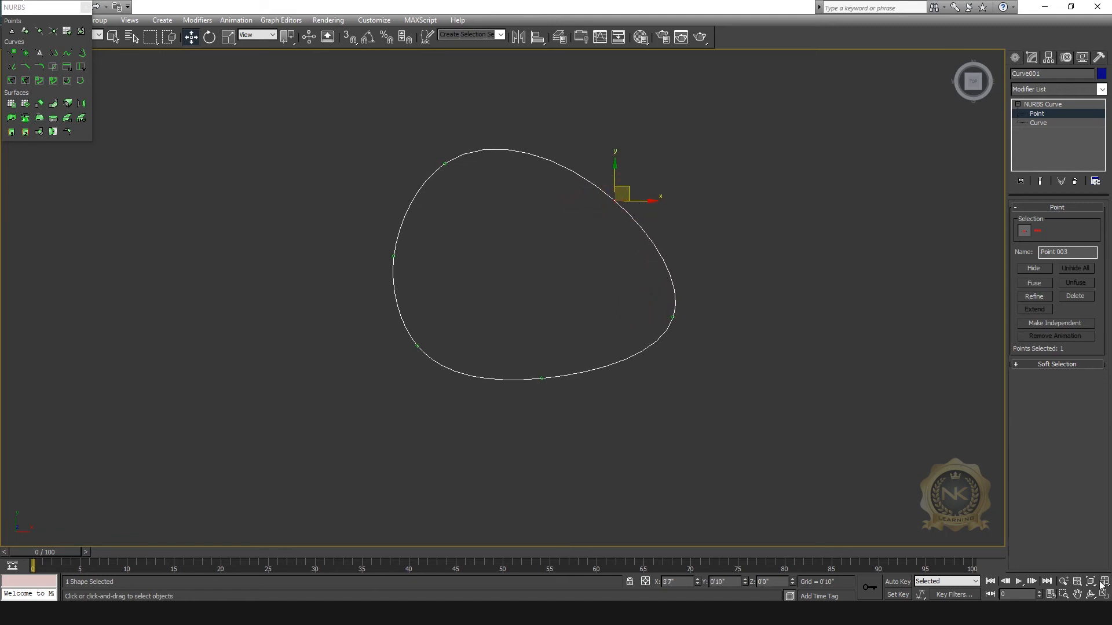
# Step: Leave Point level and delete the reshaped point curve in the maximized Perspective view
pyautogui.click(1058, 107)
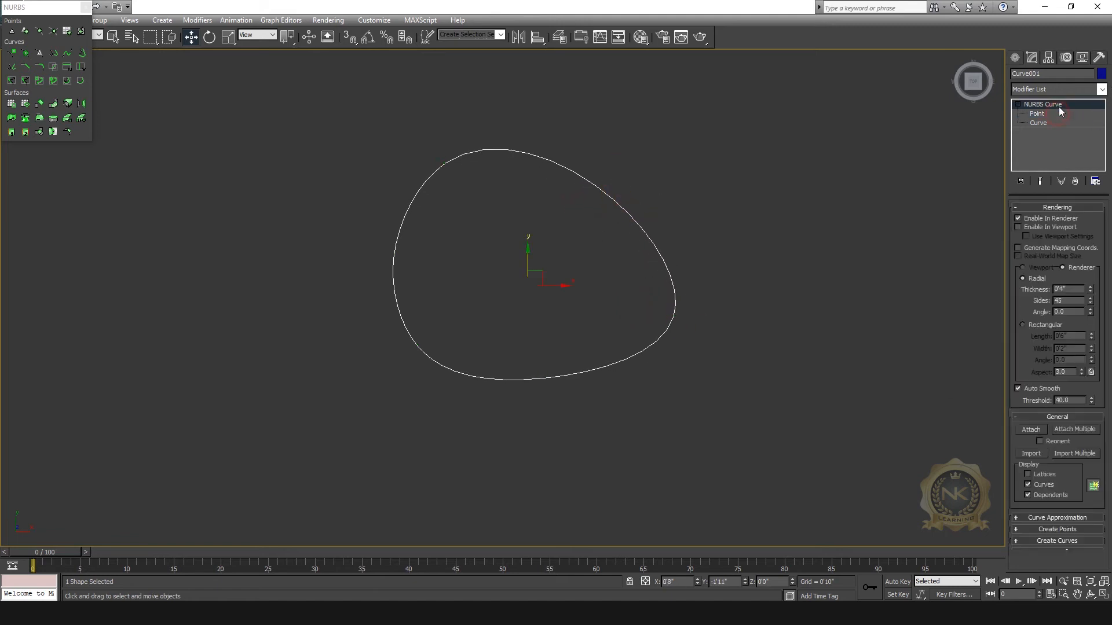
pyautogui.hotkey('alt', 'w')
pyautogui.hotkey('alt', 'w')
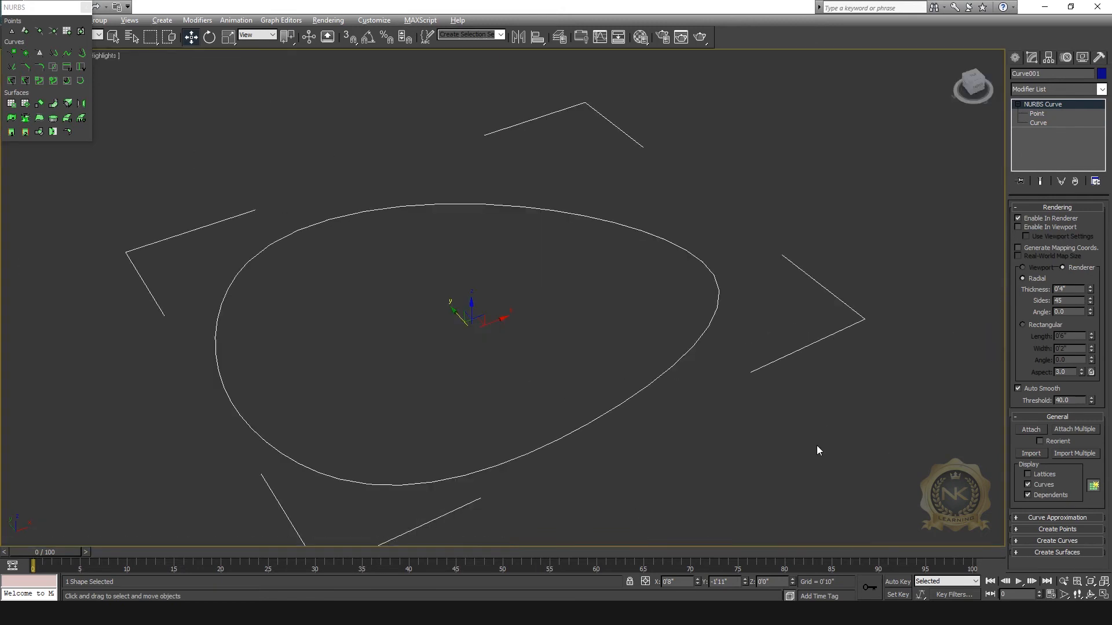
pyautogui.click(871, 434)
pyautogui.moveTo(780, 322); pyautogui.dragTo(644, 209)
pyautogui.press('Delete')
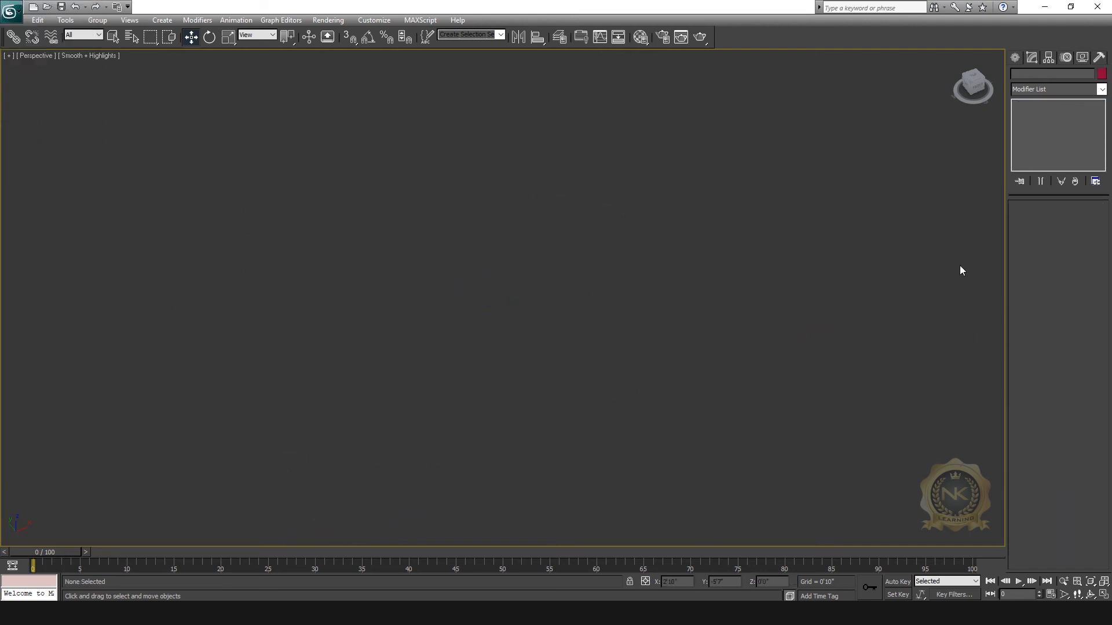
# Step: Return to shape creation with the NURBS Curves category selected
pyautogui.click(1015, 57)
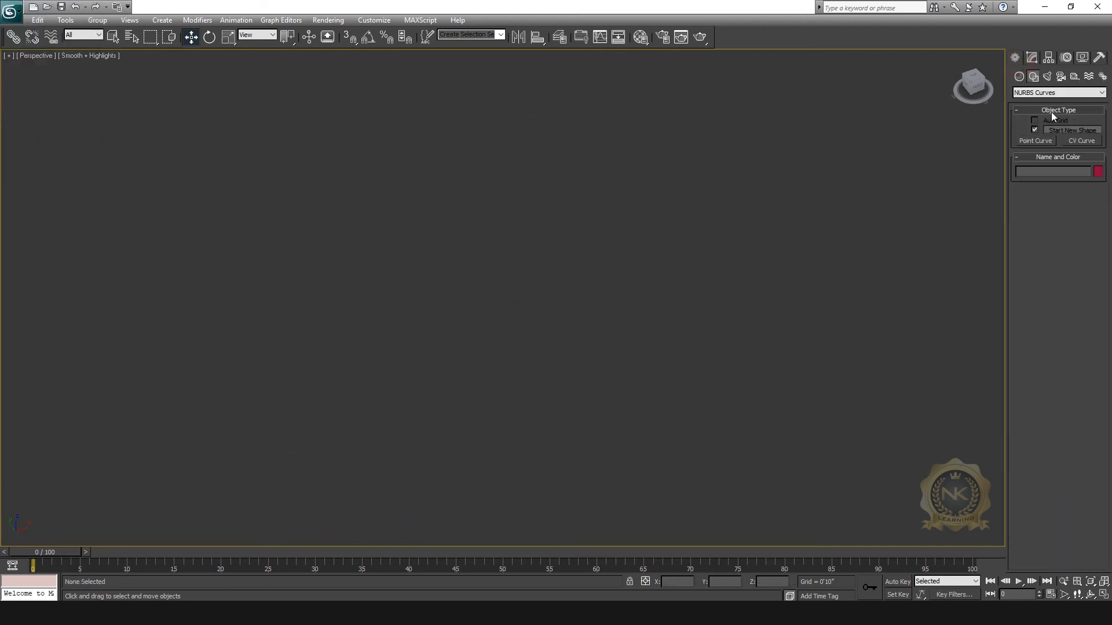
pyautogui.click(1021, 94)
pyautogui.click(1019, 92)
pyautogui.click(1034, 96)
pyautogui.click(1050, 114)
pyautogui.click(1048, 93)
pyautogui.click(1047, 112)
# Step: Draw a closed CV Curve from seven control vertices in the maximized Top view
pyautogui.click(1082, 141)
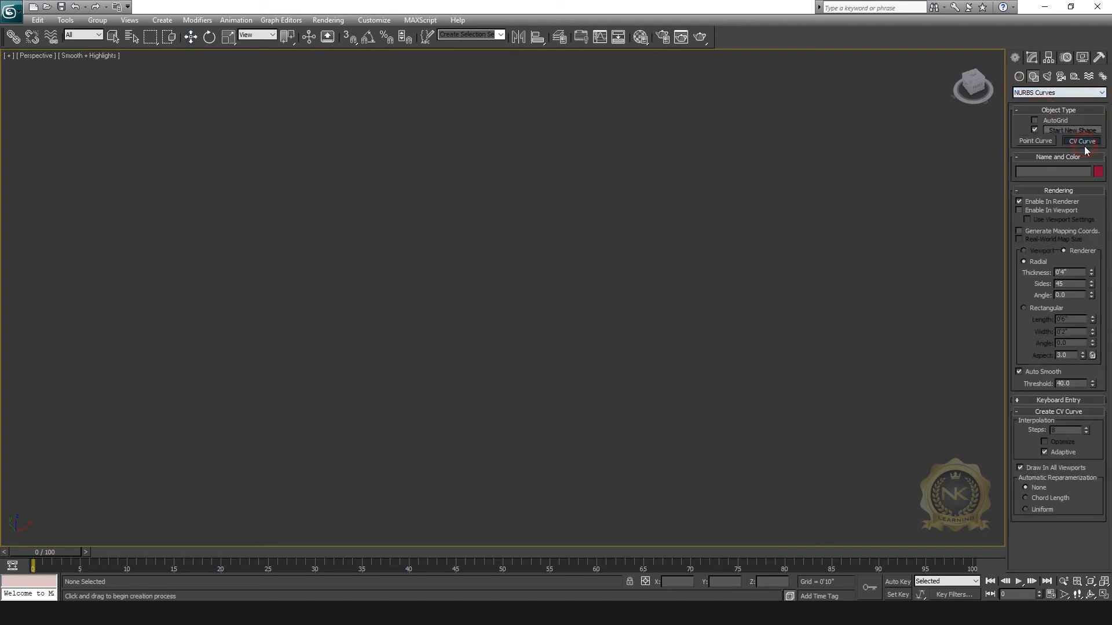
pyautogui.hotkey('alt', 'w')
pyautogui.hotkey('alt', 'w')
pyautogui.click(386, 180)
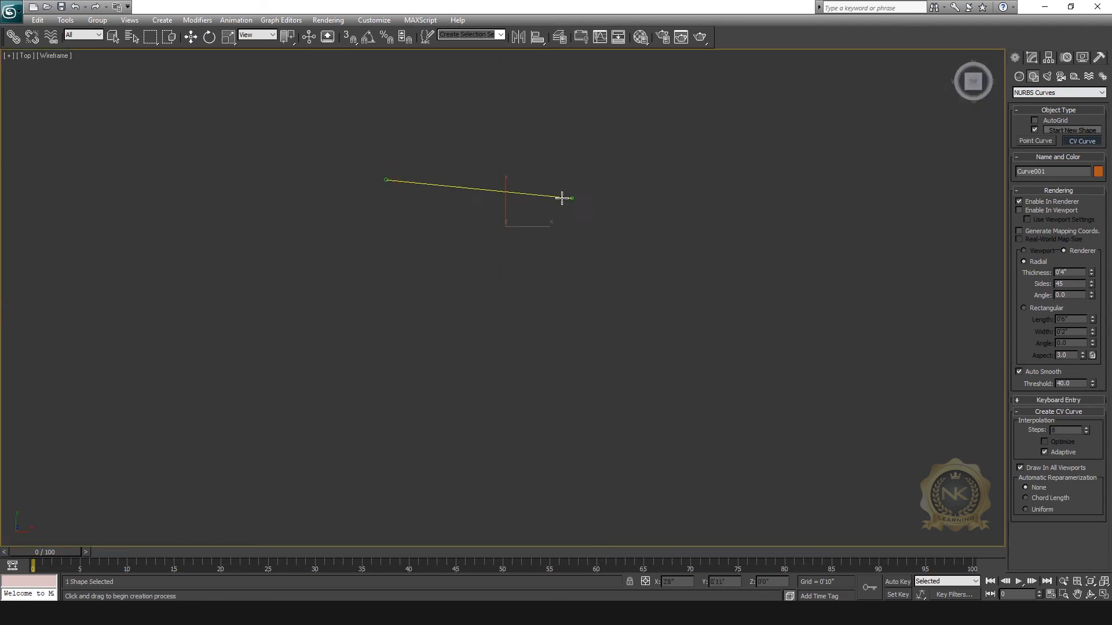
pyautogui.click(554, 182)
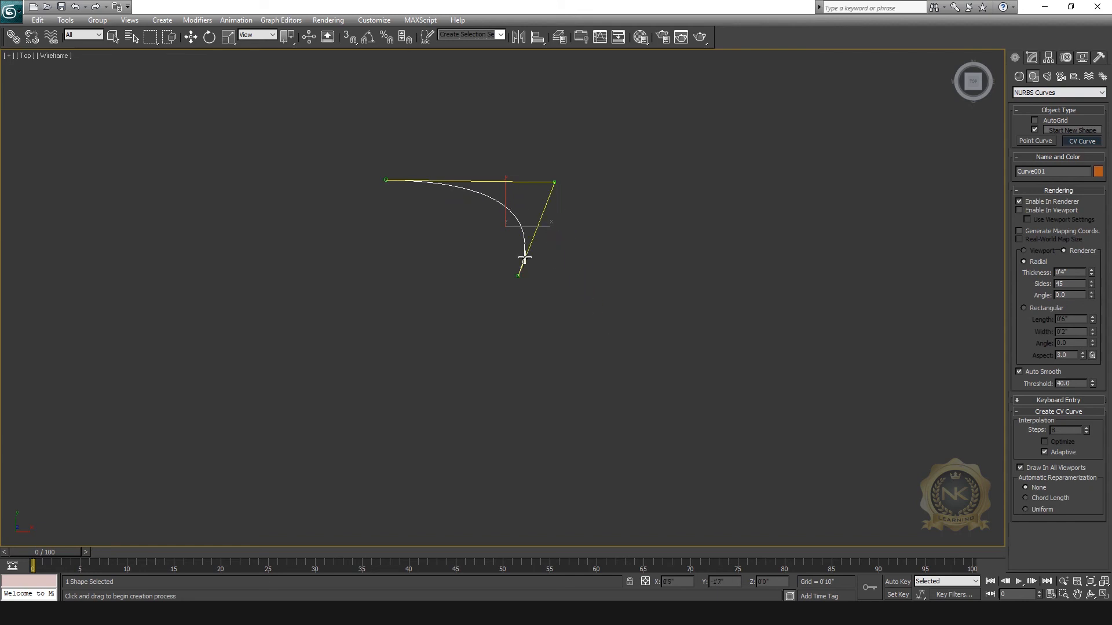
pyautogui.click(559, 343)
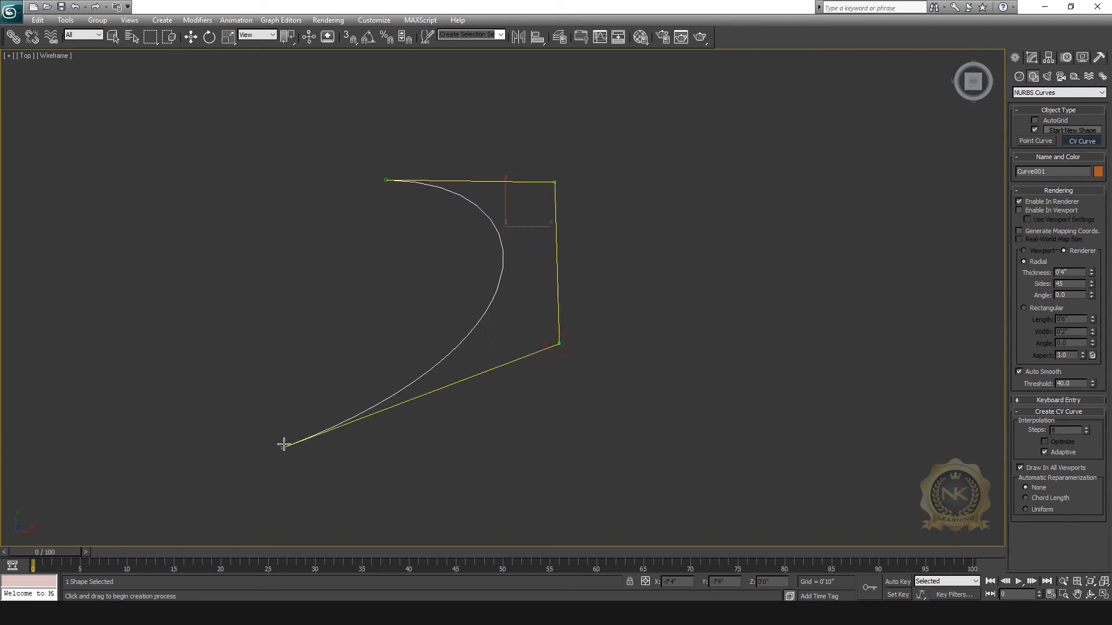
pyautogui.click(405, 464)
pyautogui.click(203, 384)
pyautogui.click(216, 255)
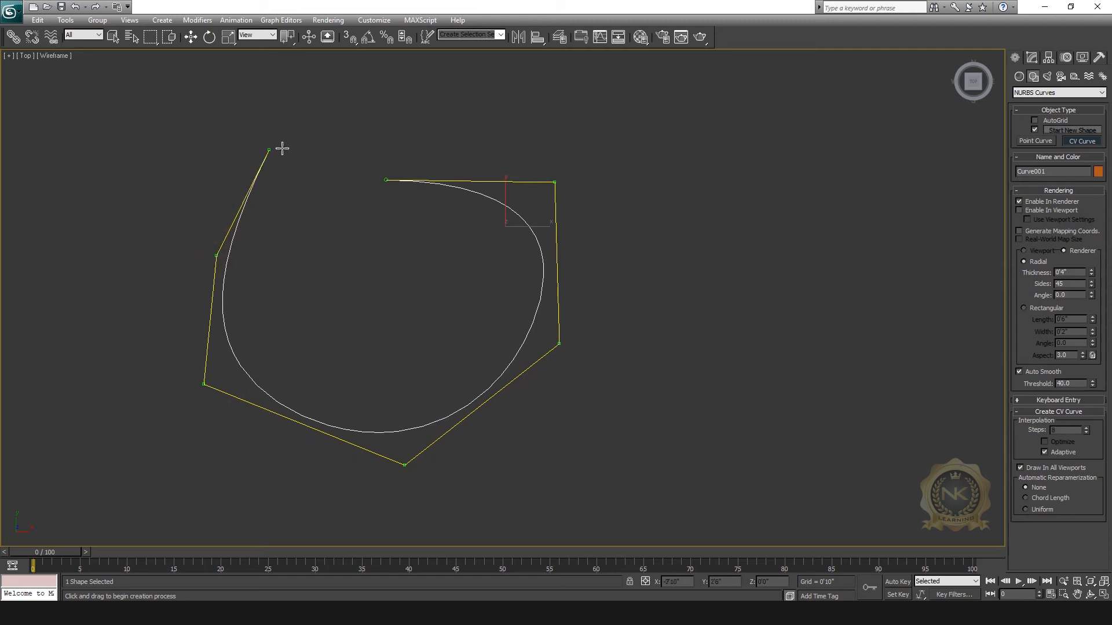
pyautogui.click(296, 161)
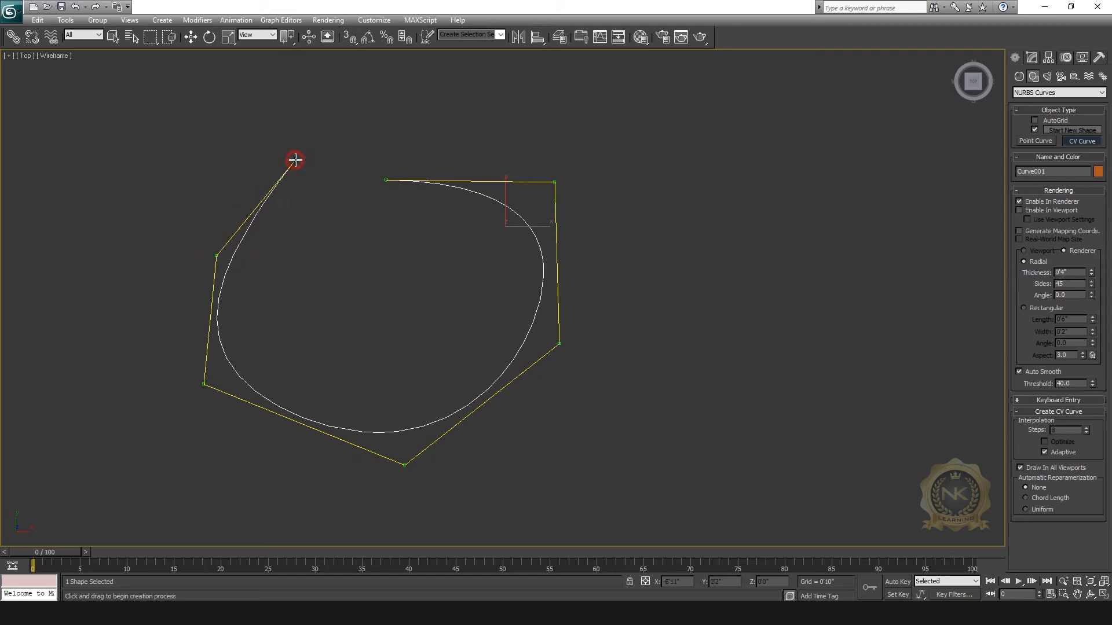
pyautogui.click(385, 180)
pyautogui.click(529, 337)
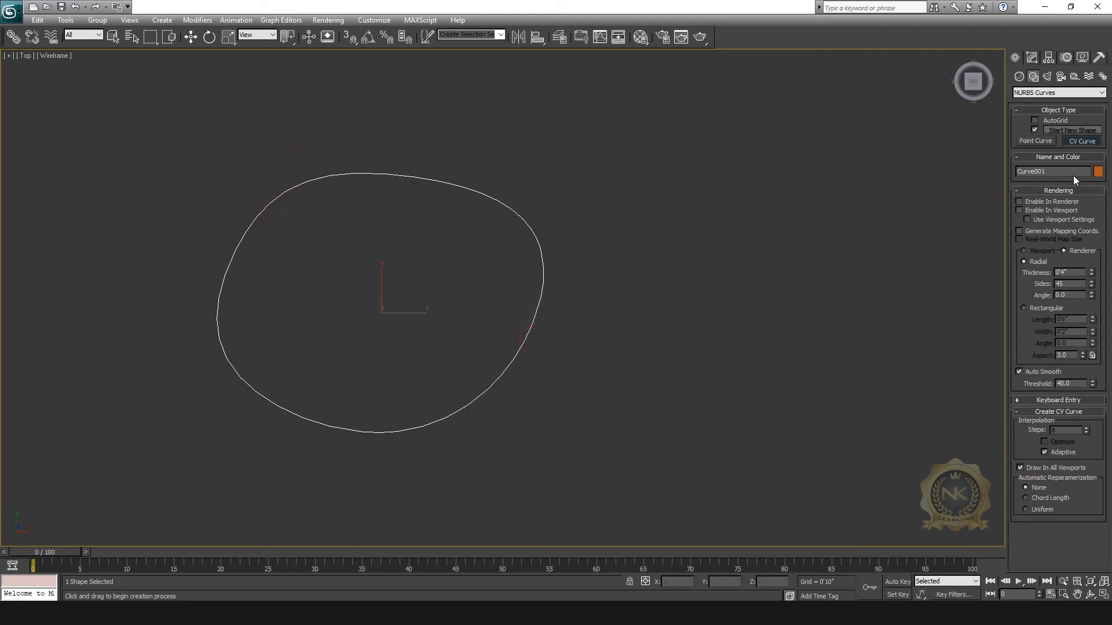
# Step: Enter the CV curve's Curve CV level and raise its top and upper-right control vertices
pyautogui.click(1033, 58)
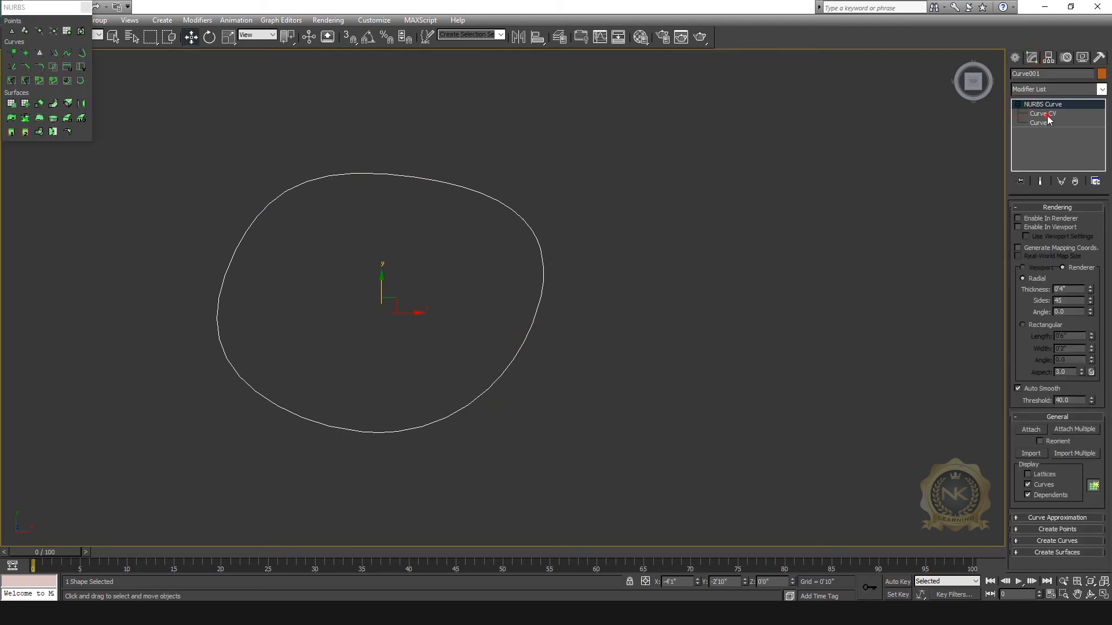
pyautogui.click(1045, 115)
pyautogui.moveTo(563, 332); pyautogui.dragTo(650, 305, button='middle')
pyautogui.click(429, 142)
pyautogui.moveTo(434, 128); pyautogui.dragTo(447, 101)
pyautogui.moveTo(528, 128); pyautogui.dragTo(655, 206)
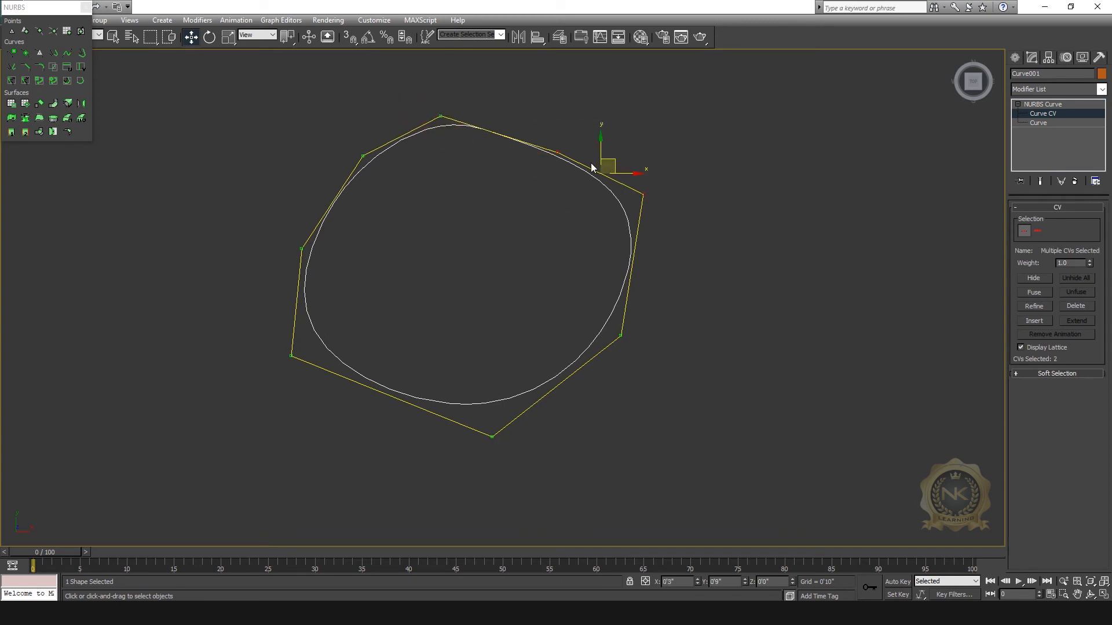
pyautogui.click(558, 152)
pyautogui.moveTo(569, 137); pyautogui.dragTo(575, 112)
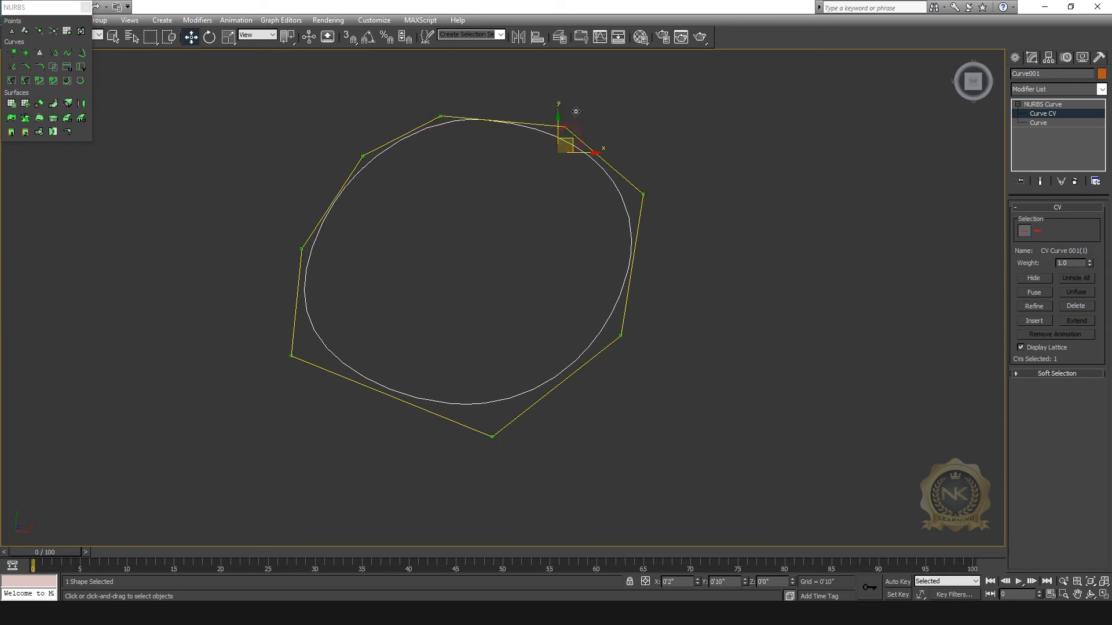
# Step: Adjust the curve's right, lower-right and bottom control vertices by moving each a small distance
pyautogui.click(643, 194)
pyautogui.moveTo(669, 175)
pyautogui.mouseDown()
pyautogui.moveTo(647, 184)
pyautogui.moveTo(654, 180)
pyautogui.mouseUp()
pyautogui.moveTo(556, 306); pyautogui.dragTo(687, 399)
pyautogui.moveTo(635, 328); pyautogui.dragTo(624, 340)
pyautogui.moveTo(397, 380); pyautogui.dragTo(561, 521)
pyautogui.moveTo(499, 422); pyautogui.dragTo(490, 429)
# Step: Move the left, upper-left and top control vertices outward, and leave Curve CV level
pyautogui.click(231, 258)
pyautogui.moveTo(364, 323); pyautogui.dragTo(292, 221)
pyautogui.moveTo(299, 116); pyautogui.dragTo(351, 97)
pyautogui.moveTo(420, 92); pyautogui.dragTo(460, 143)
pyautogui.moveTo(450, 103); pyautogui.dragTo(458, 69)
pyautogui.click(880, 207)
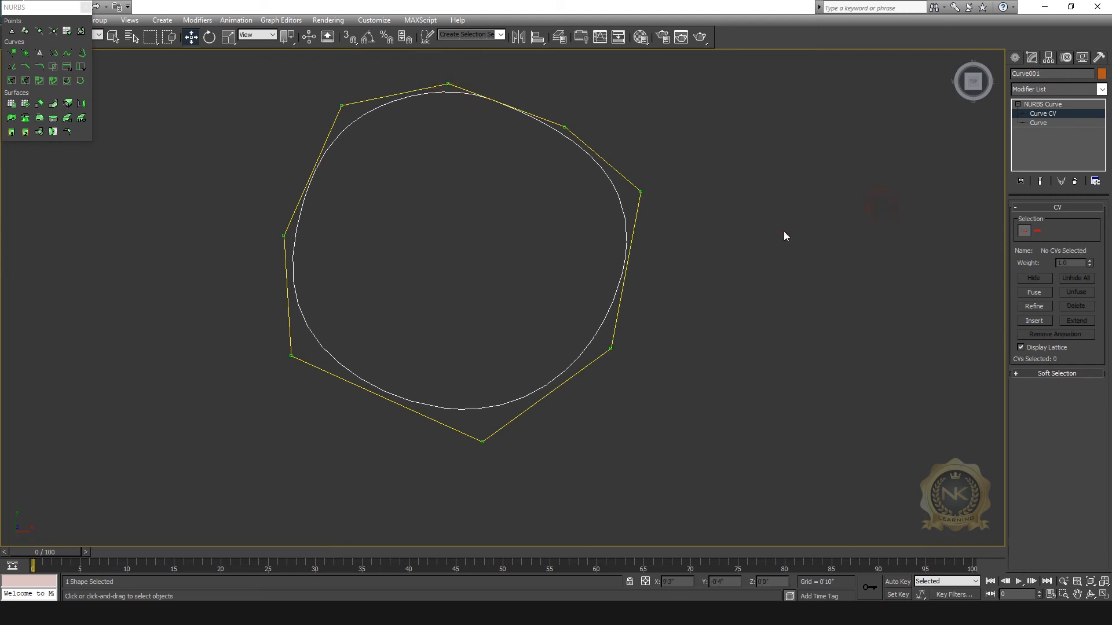
pyautogui.click(1041, 104)
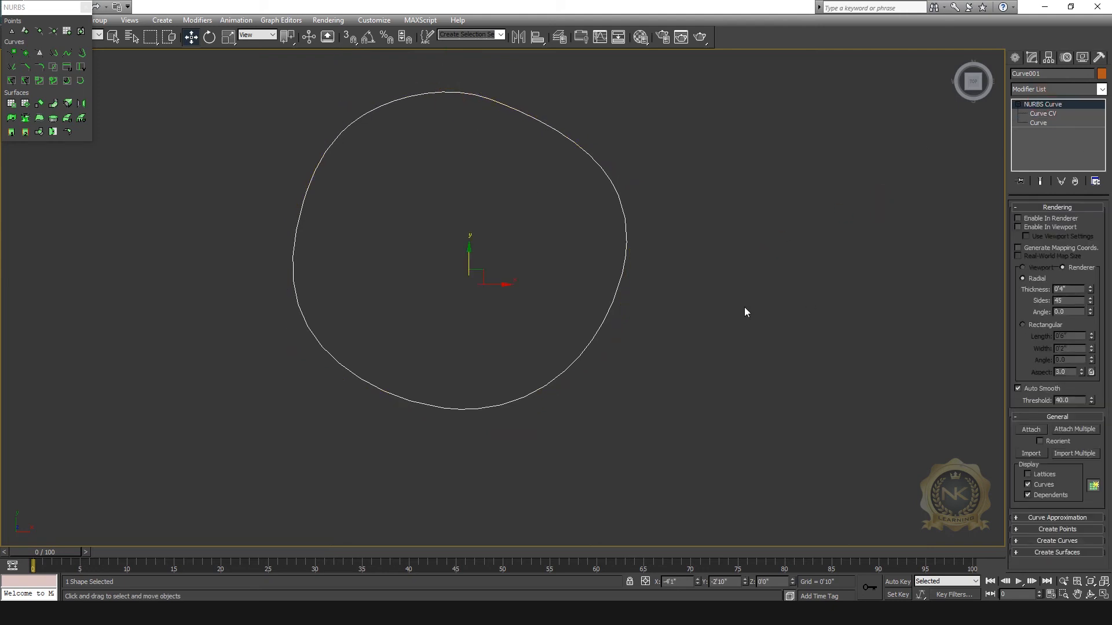
# Step: Apply a Sweep modifier to the CV curve and frame it in the maximized Perspective view
pyautogui.scroll(-4, 737, 253)
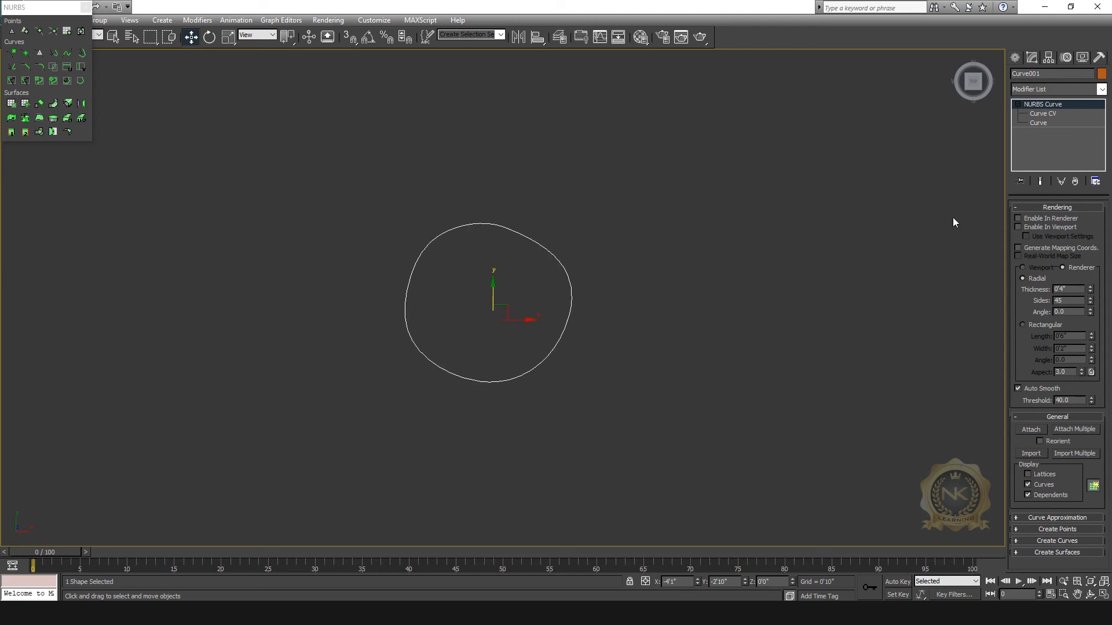
pyautogui.click(1102, 90)
pyautogui.press('e')
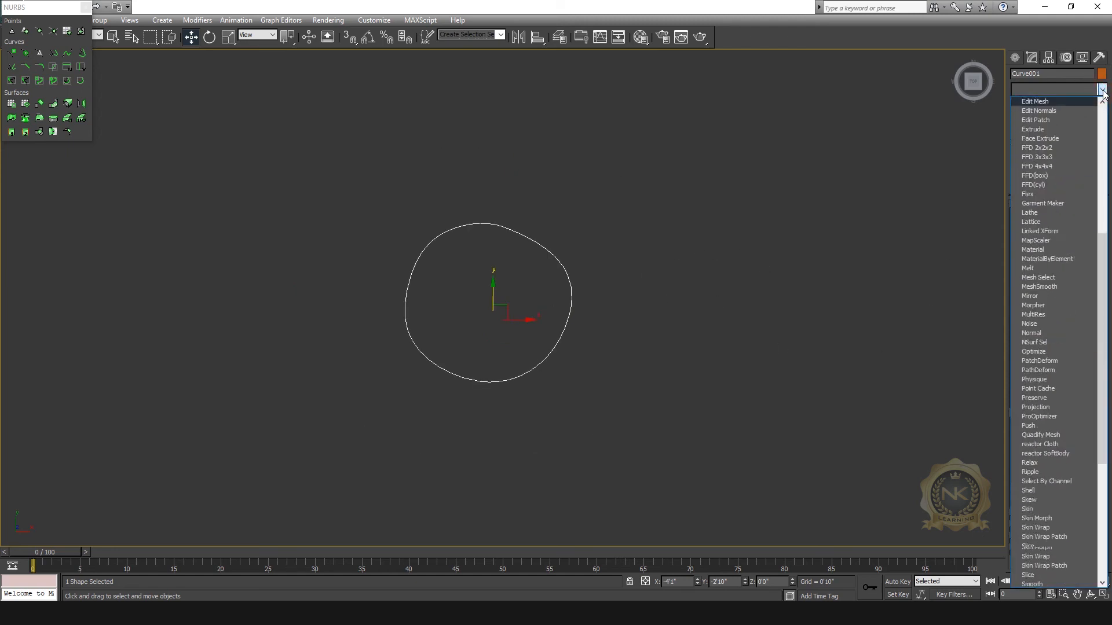
pyautogui.click(1102, 90)
pyautogui.click(1103, 90)
pyautogui.press('s')
pyautogui.press('s')
pyautogui.press('s')
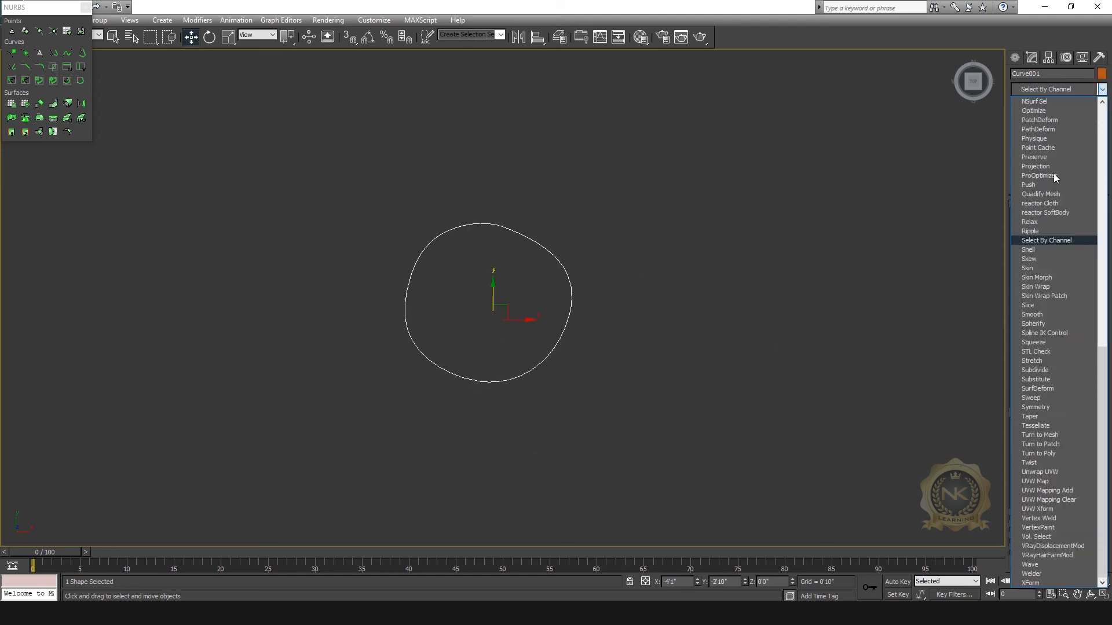
pyautogui.click(1046, 398)
pyautogui.hotkey('alt', 'w')
pyautogui.rightClick(858, 426)
pyautogui.hotkey('alt', 'w')
pyautogui.press('z')
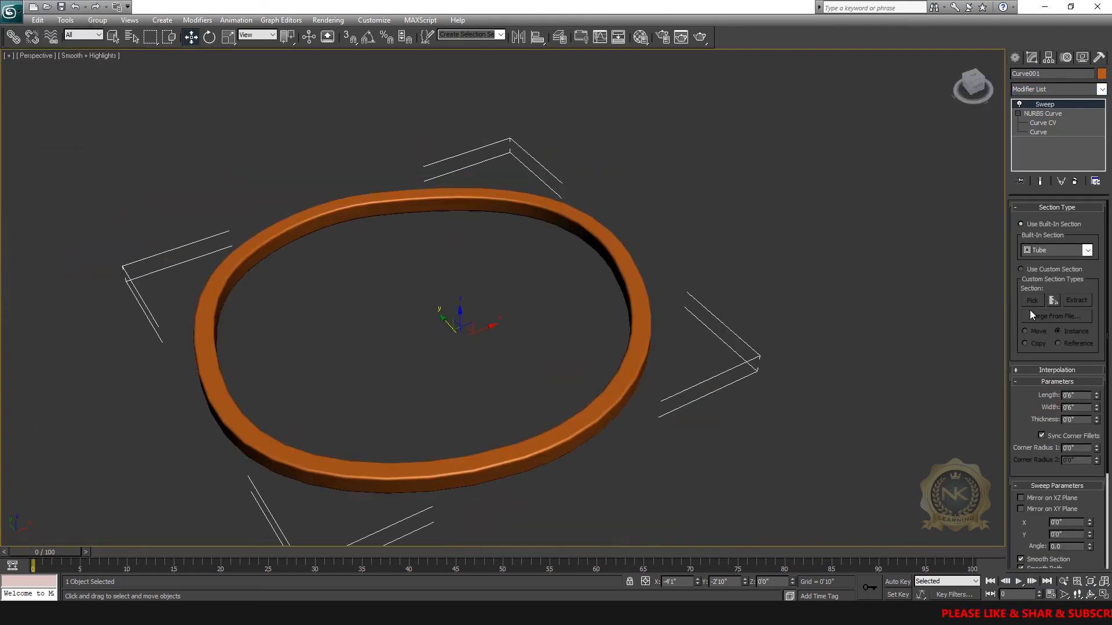
# Step: Change the sweep's built-in section to Pipe
pyautogui.click(1102, 88)
pyautogui.press('Escape')
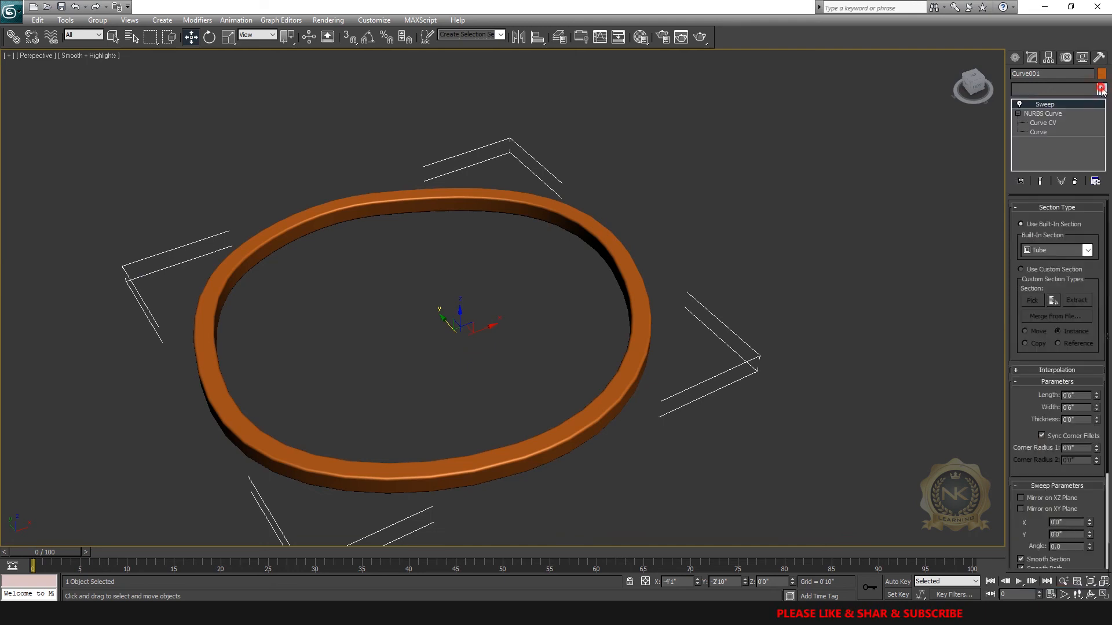
pyautogui.click(1078, 250)
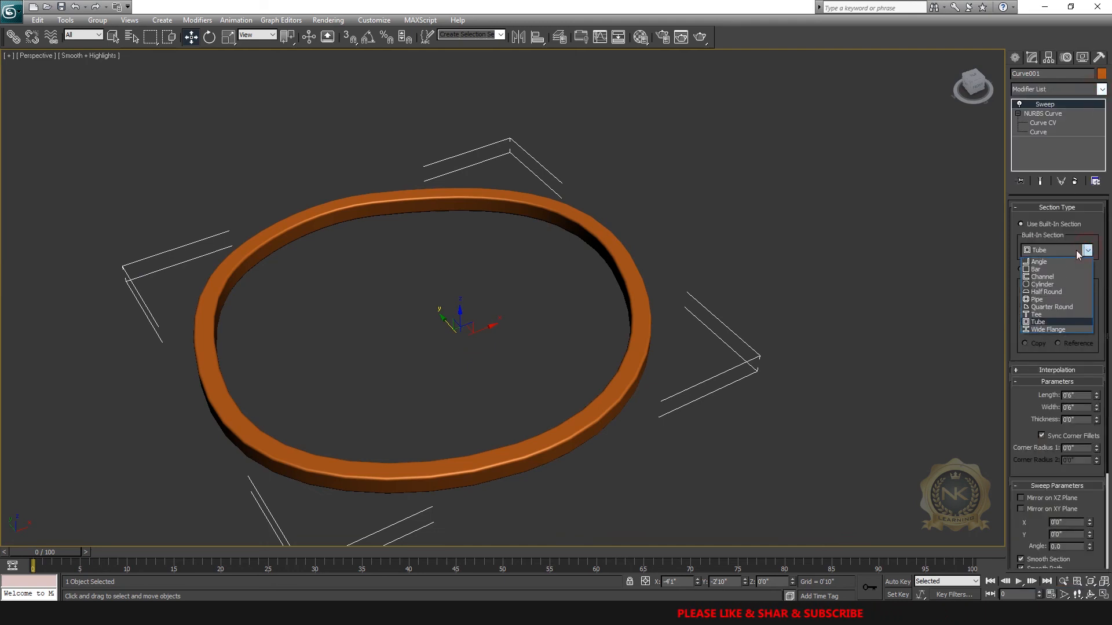
pyautogui.click(1036, 299)
pyautogui.moveTo(596, 395); pyautogui.dragTo(634, 304, button='middle')
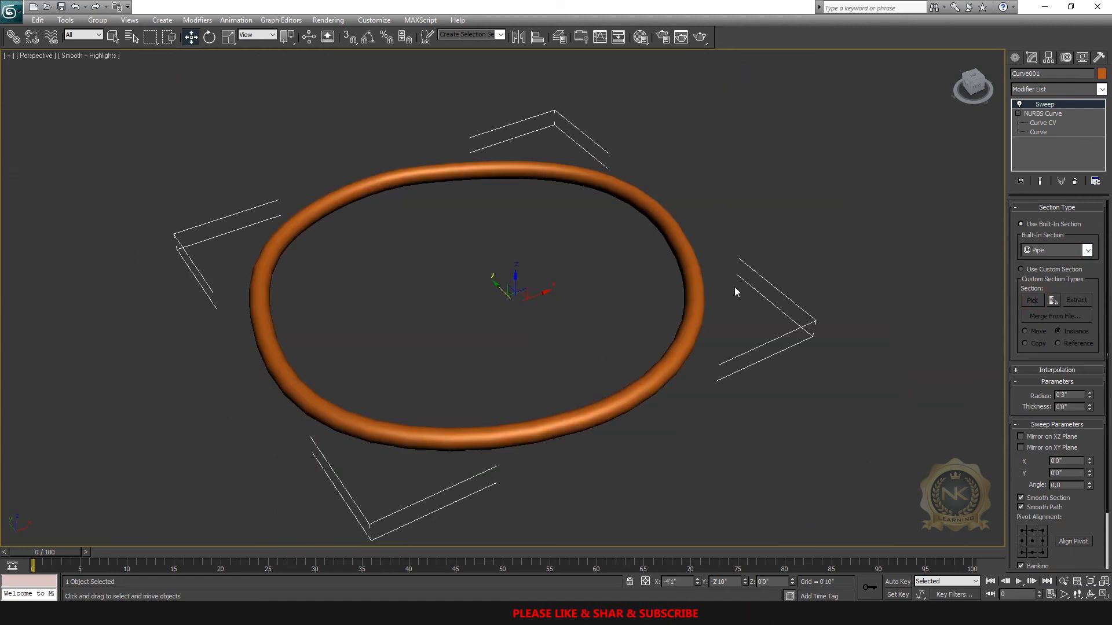
# Step: Delete the swept CV curve in the maximized Top view
pyautogui.hotkey('alt', 'w')
pyautogui.middleClick(353, 209)
pyautogui.hotkey('alt', 'w')
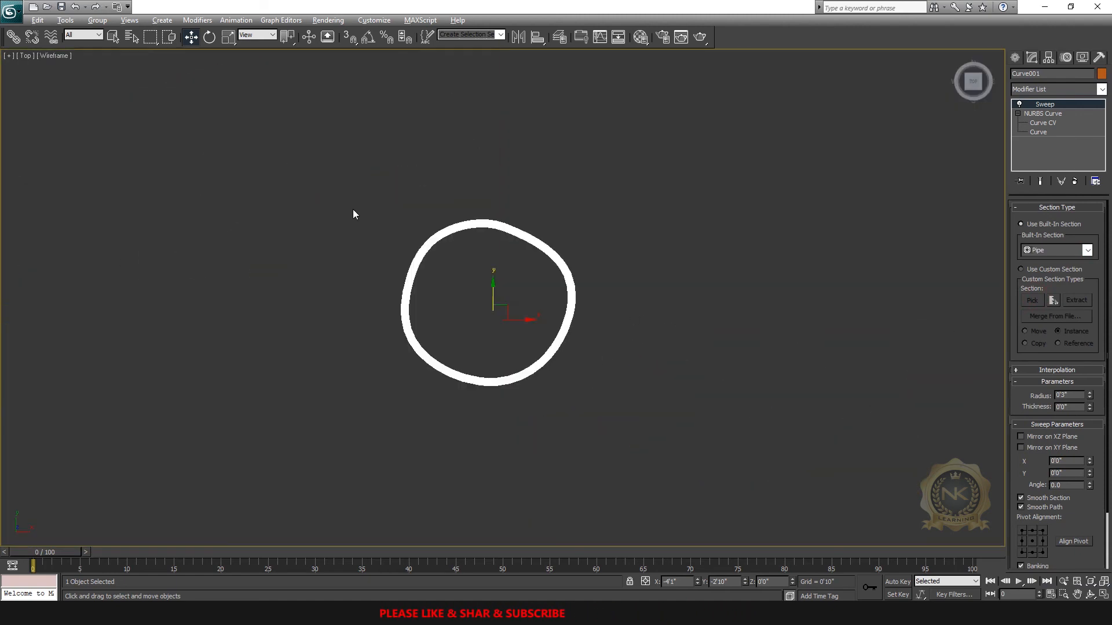
pyautogui.click(1014, 57)
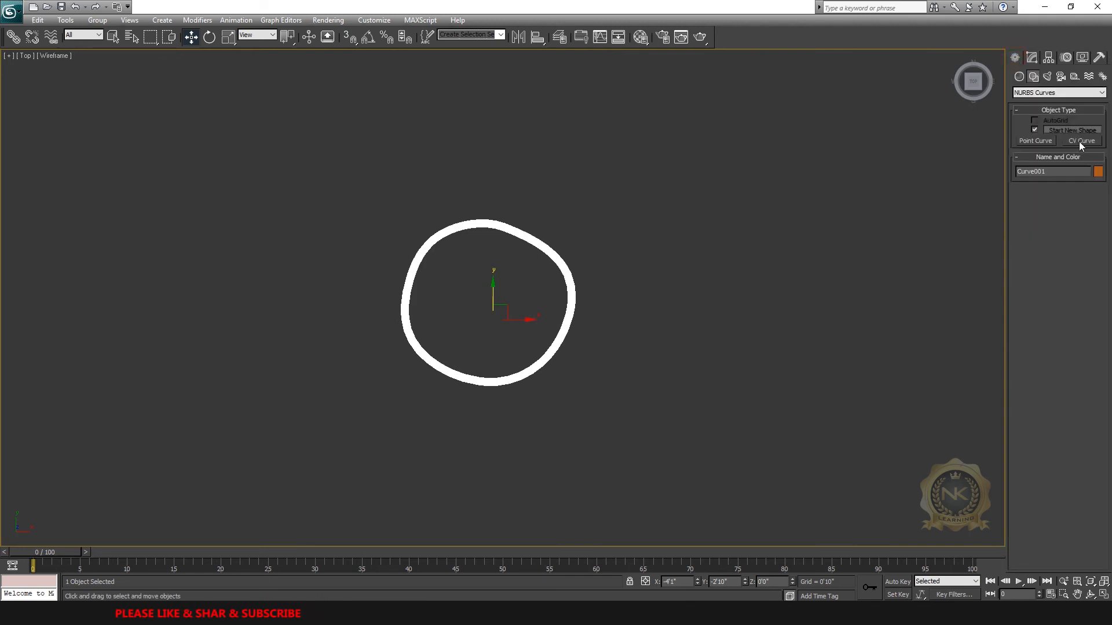
pyautogui.press('Delete')
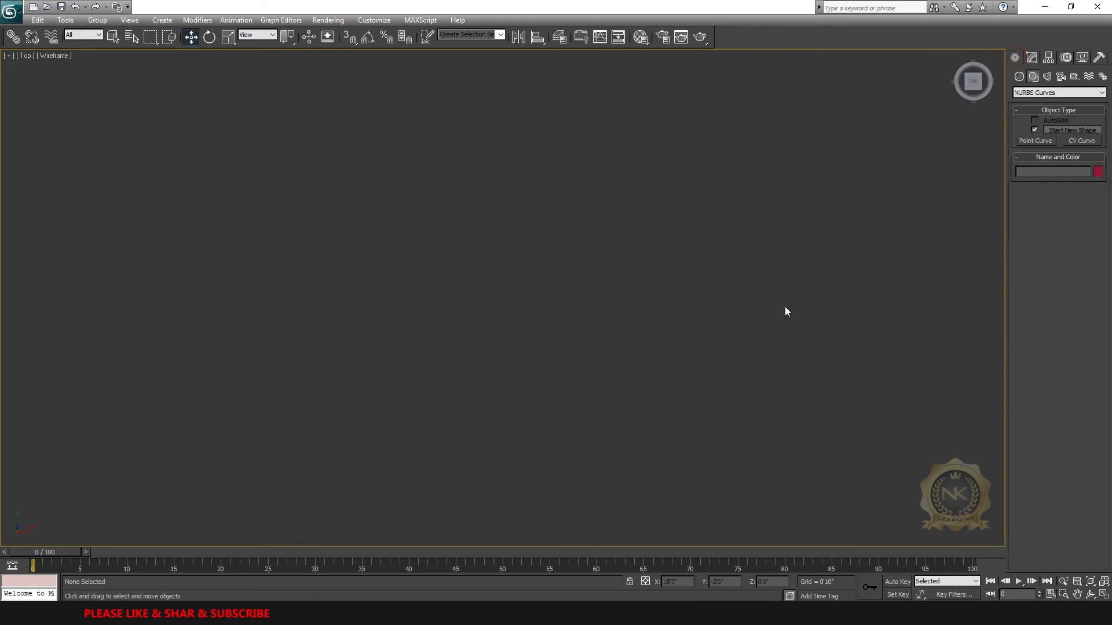
# Step: Choose the Extended Splines category and draw a WRectangle about 14'9" long, 15'10" wide and 2'2" thick in the Top view
pyautogui.click(1028, 92)
pyautogui.click(1015, 117)
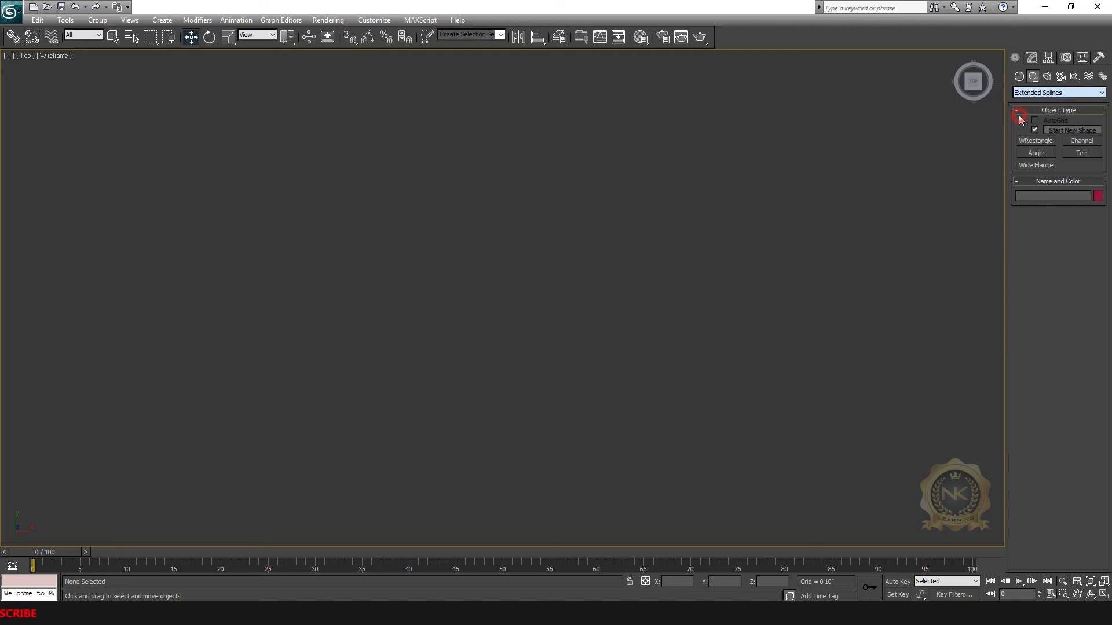
pyautogui.click(1036, 141)
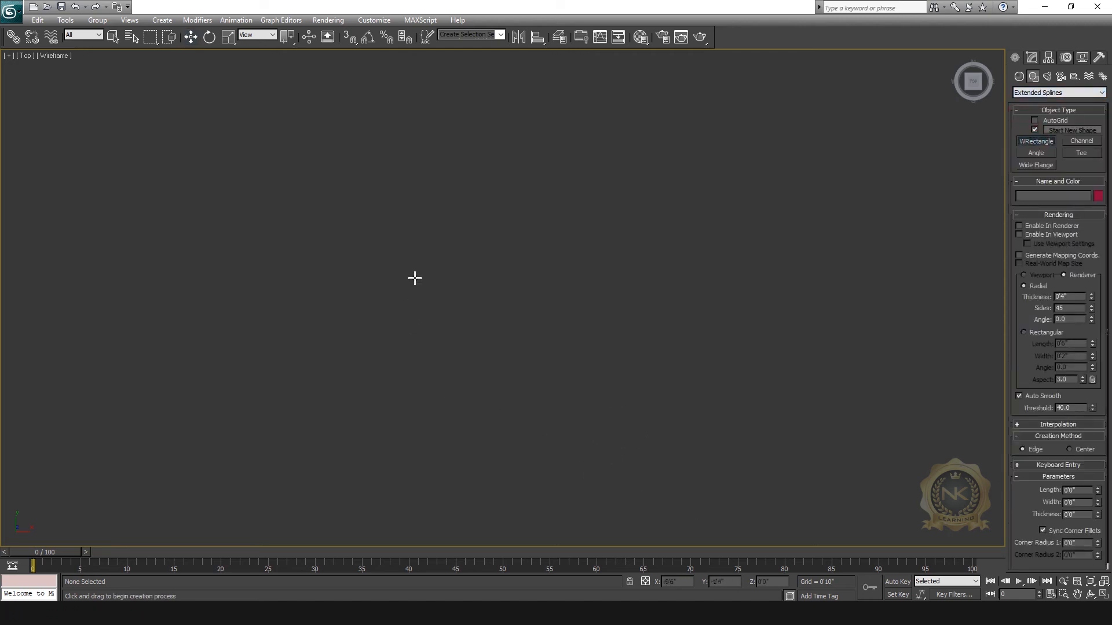
pyautogui.moveTo(461, 249); pyautogui.dragTo(572, 364)
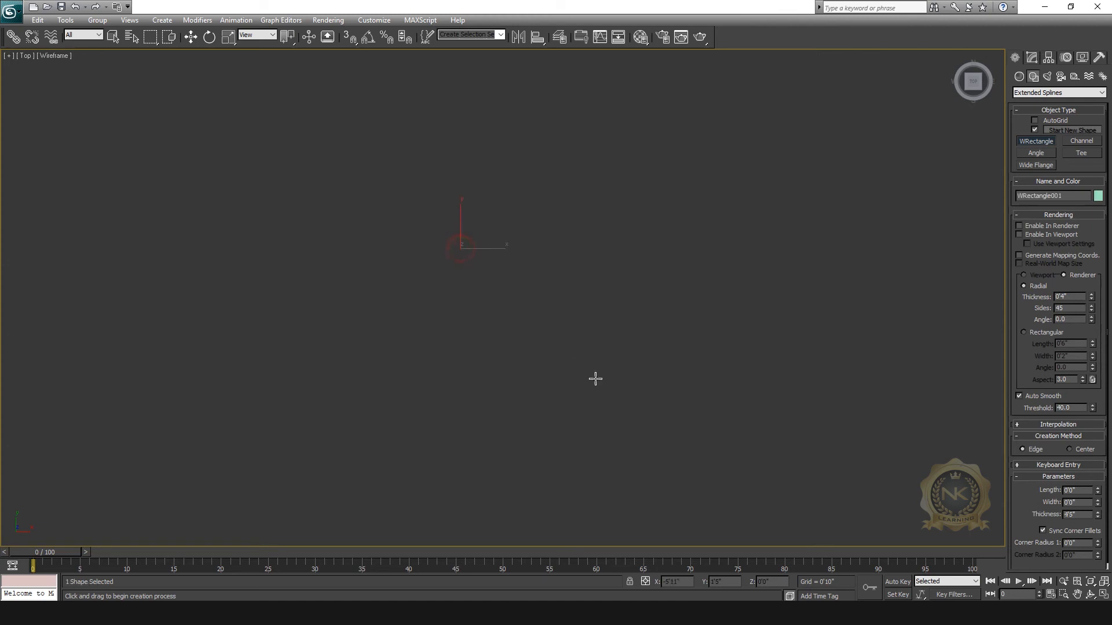
pyautogui.rightClick(484, 294)
pyautogui.moveTo(400, 242); pyautogui.dragTo(638, 460)
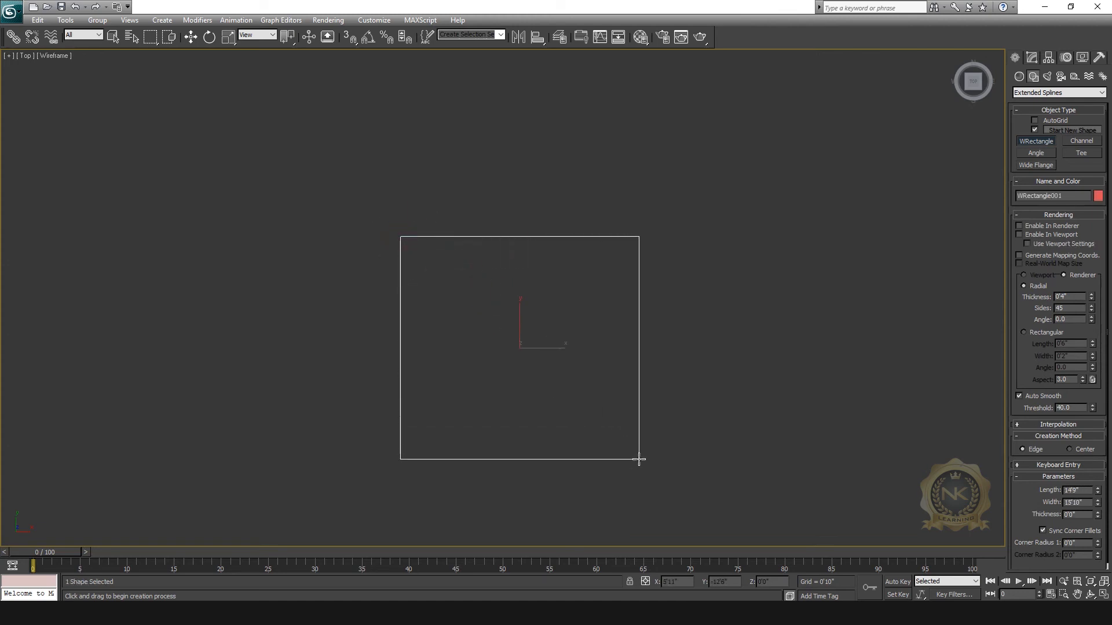
pyautogui.click(630, 425)
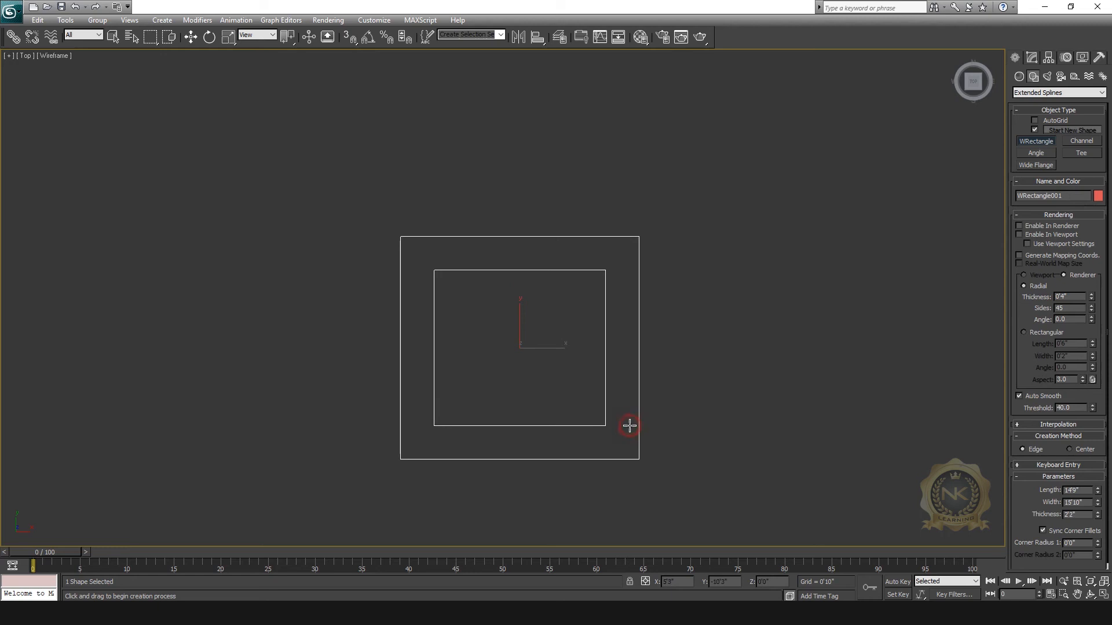
# Step: Move the WRectangle slightly upward in the Top view and show it in the maximized Perspective view
pyautogui.click(192, 37)
pyautogui.moveTo(564, 362); pyautogui.dragTo(528, 337, button='middle')
pyautogui.moveTo(495, 311)
pyautogui.mouseDown()
pyautogui.moveTo(496, 284)
pyautogui.moveTo(497, 293)
pyautogui.mouseUp()
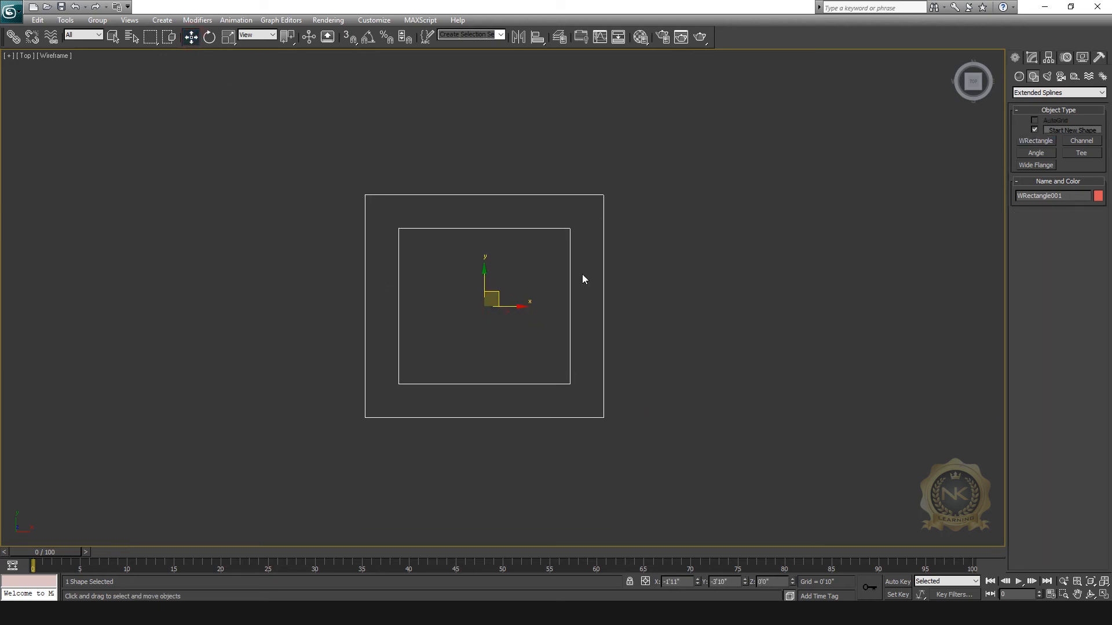
pyautogui.hotkey('alt', 'w')
pyautogui.middleClick(880, 388)
pyautogui.hotkey('alt', 'w')
pyautogui.moveTo(860, 387); pyautogui.dragTo(759, 330, button='middle')
pyautogui.scroll(-3, 698, 328)
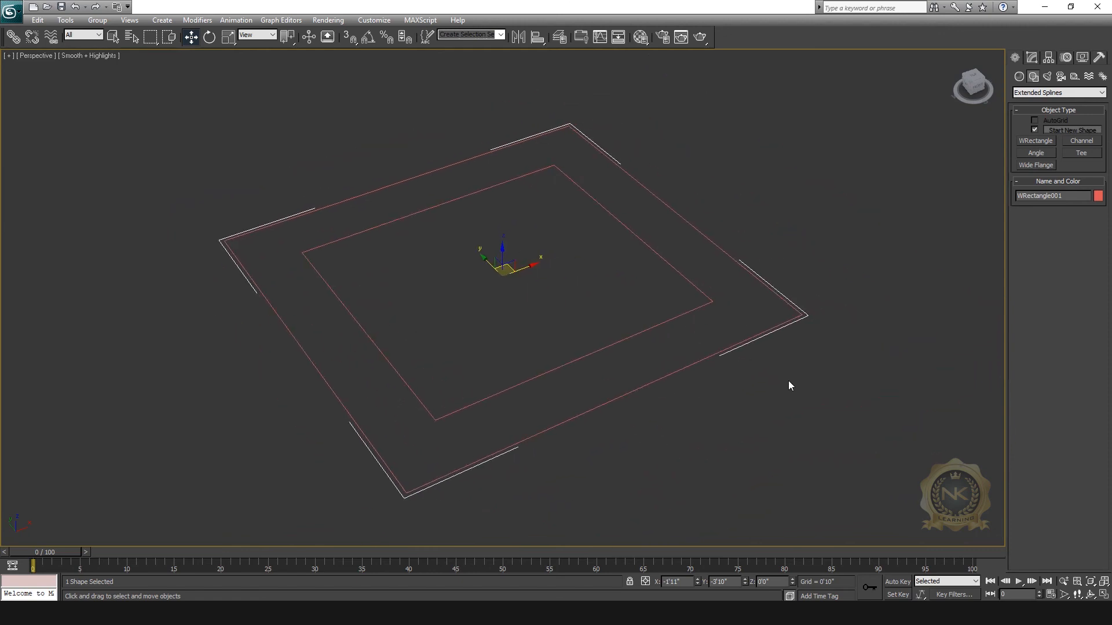
# Step: Set the WRectangle's length to 14'11", width to 18'10" and thickness to 2'10"
pyautogui.click(1032, 58)
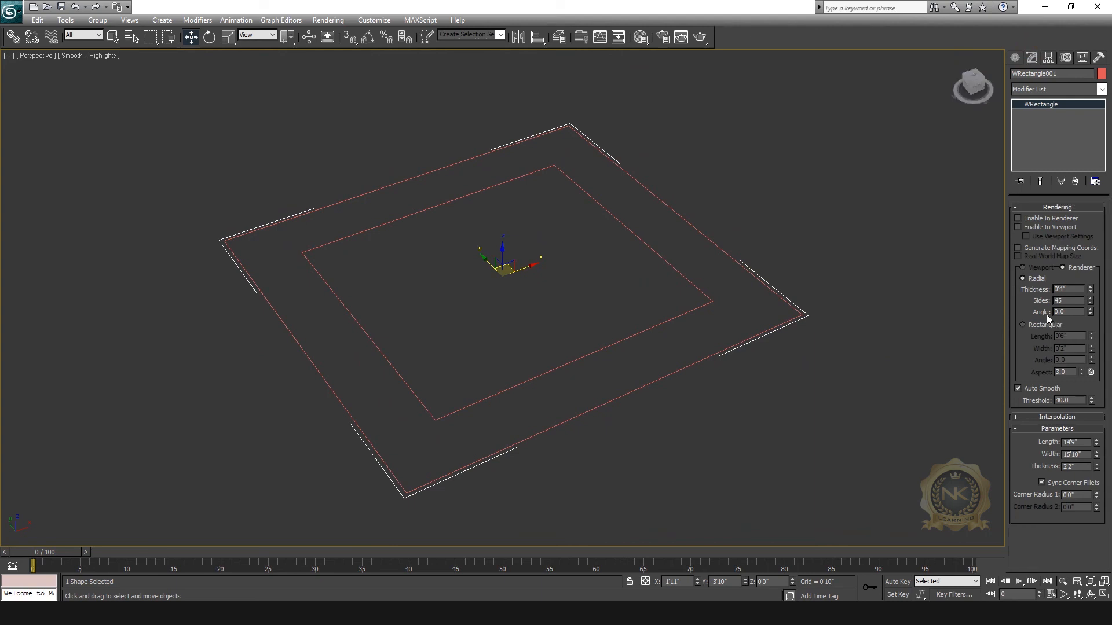
pyautogui.click(1059, 208)
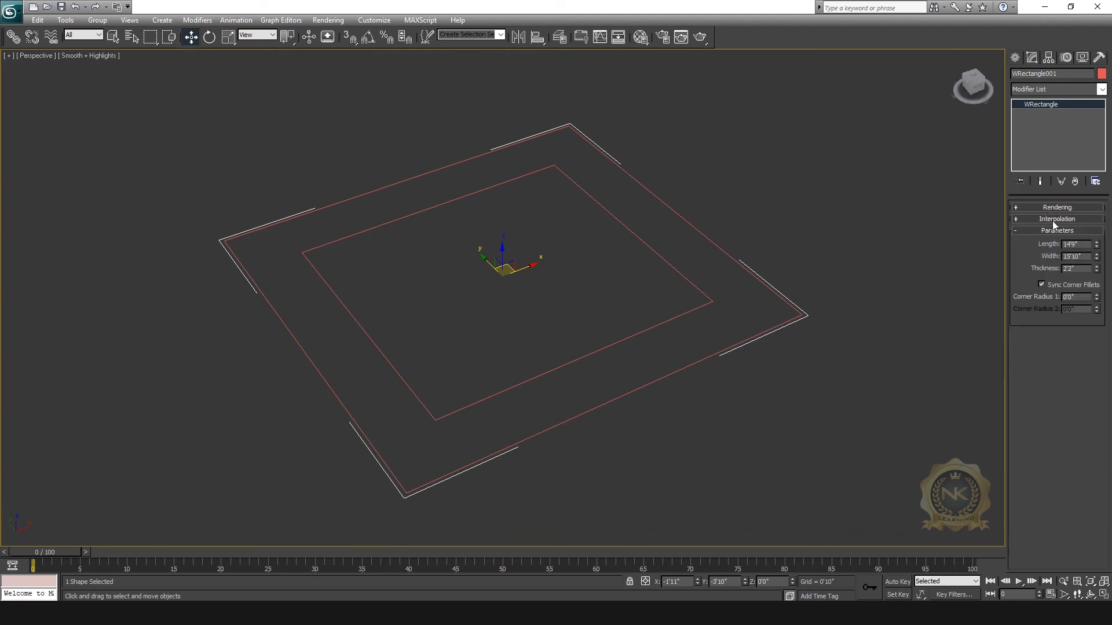
pyautogui.click(1051, 219)
pyautogui.click(1050, 219)
pyautogui.moveTo(1098, 245)
pyautogui.mouseDown()
pyautogui.moveTo(1100, 272)
pyautogui.moveTo(1085, 249)
pyautogui.mouseUp()
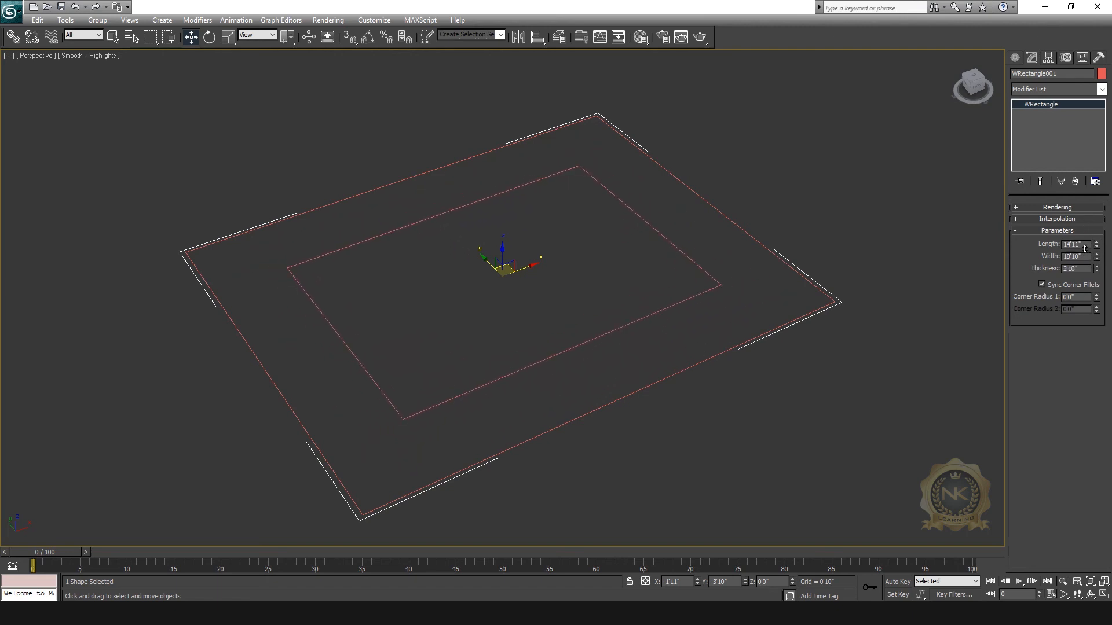
# Step: Apply an Extrude modifier to the WRectangle and orbit around the resulting solid frame
pyautogui.click(1102, 91)
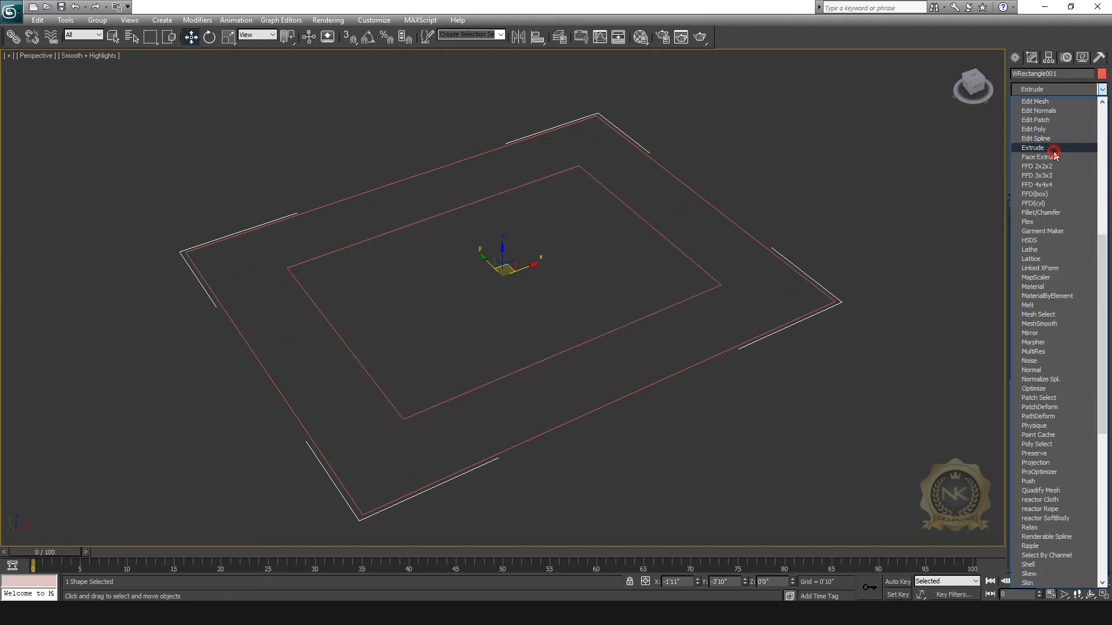
pyautogui.click(1036, 148)
pyautogui.moveTo(721, 288); pyautogui.dragTo(720, 297, button='middle')
pyautogui.click(1088, 597)
pyautogui.moveTo(591, 308)
pyautogui.mouseDown()
pyautogui.moveTo(602, 231)
pyautogui.moveTo(581, 268)
pyautogui.moveTo(576, 330)
pyautogui.moveTo(591, 328)
pyautogui.mouseUp()
# Step: Delete the extruded WRectangle and return to Extended Splines creation
pyautogui.click(191, 36)
pyautogui.press('Delete')
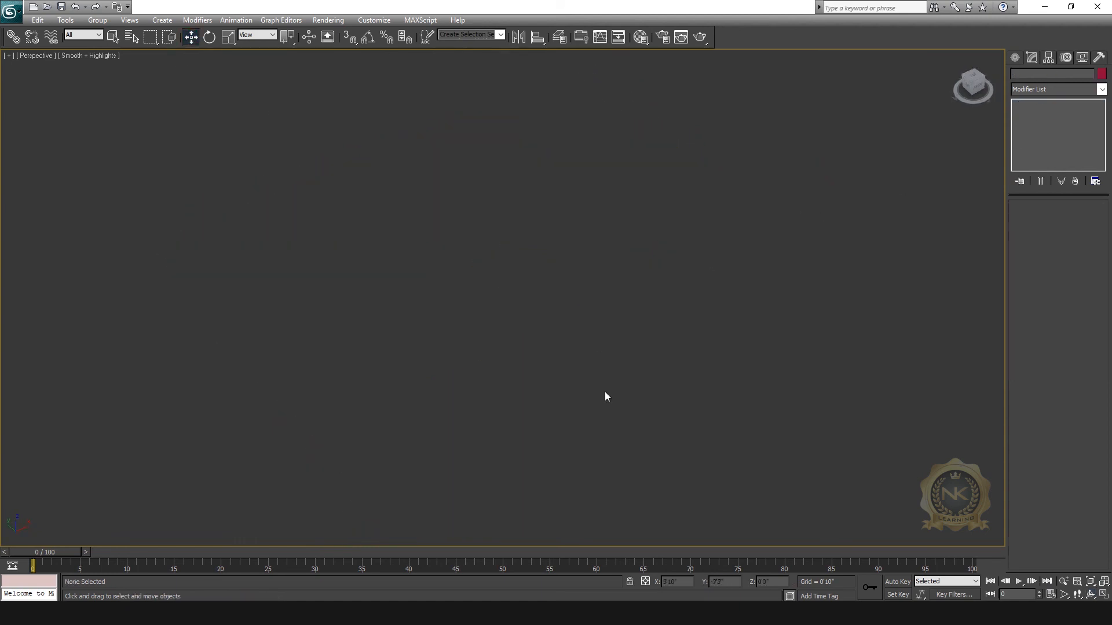
pyautogui.click(1017, 58)
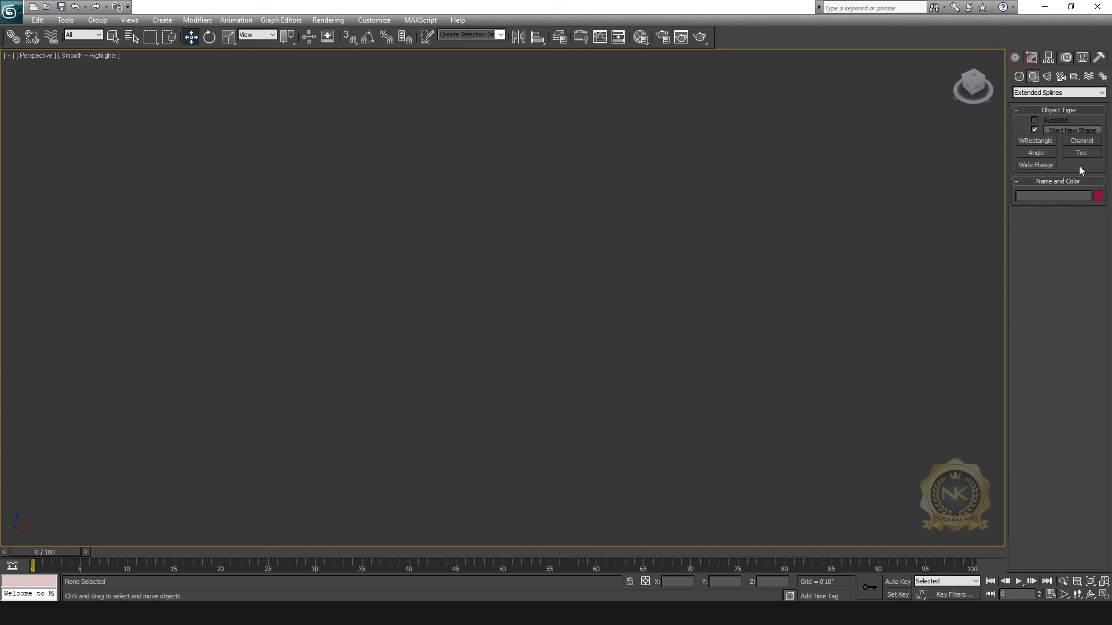
# Step: Draw a Channel spline about 21'9" long, 21'11" wide and 3'6" thick in the maximized Top view
pyautogui.click(1080, 142)
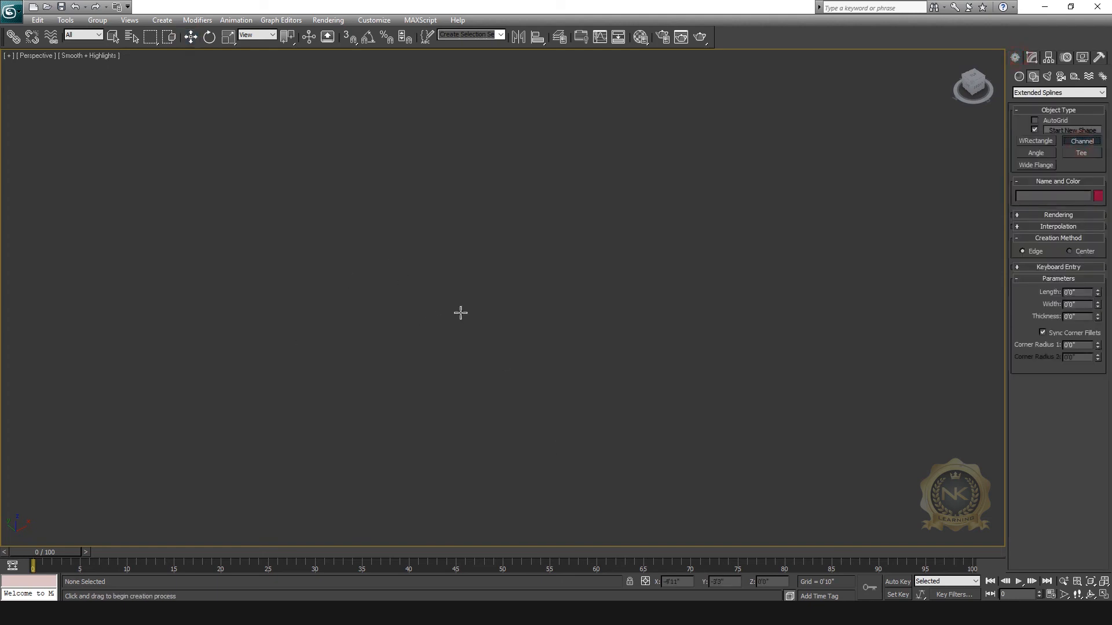
pyautogui.hotkey('alt', 'w')
pyautogui.click(322, 127)
pyautogui.hotkey('alt', 'w')
pyautogui.moveTo(397, 171); pyautogui.dragTo(727, 496)
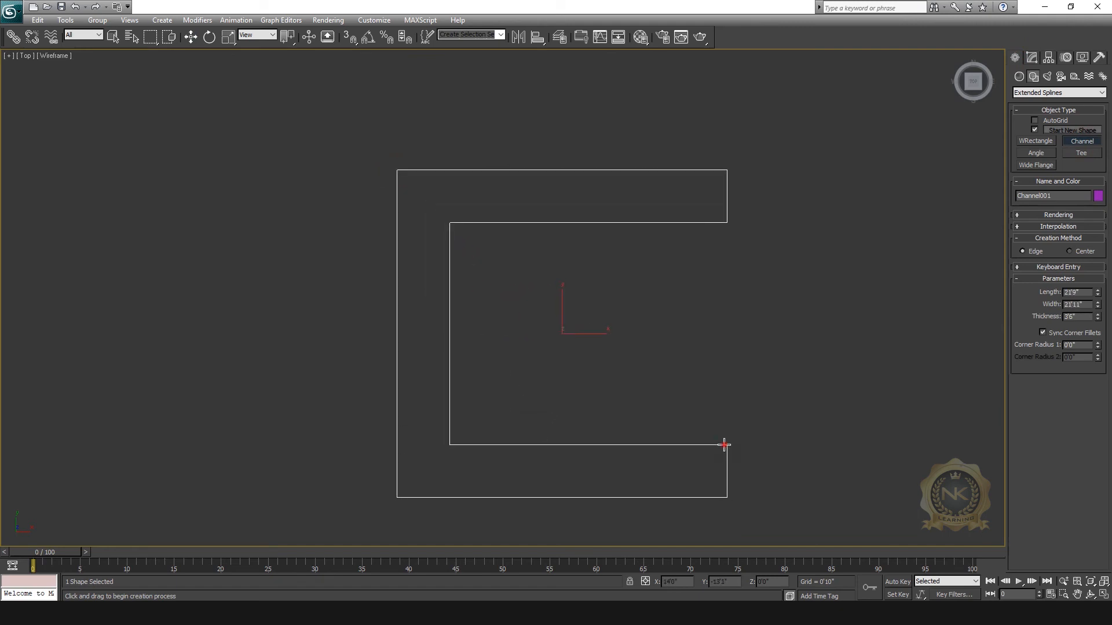
pyautogui.click(190, 38)
# Step: Apply an Extrude modifier with a 2'0" amount to the channel in the maximized Perspective view
pyautogui.hotkey('alt', 'w')
pyautogui.middleClick(851, 392)
pyautogui.hotkey('alt', 'w')
pyautogui.scroll(-3, 775, 351)
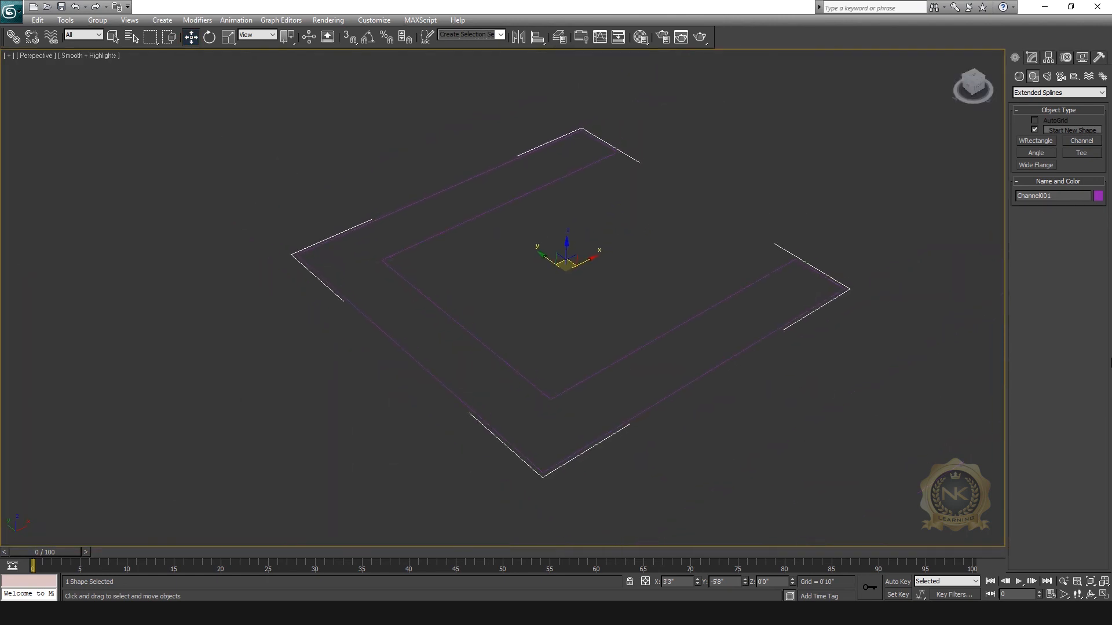
pyautogui.click(1031, 57)
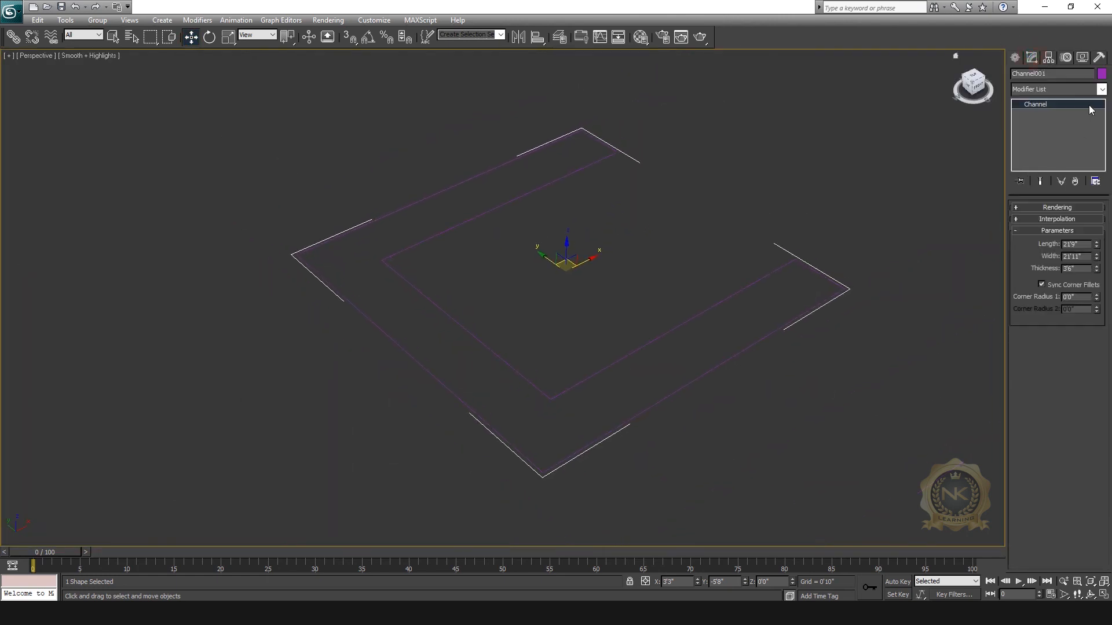
pyautogui.click(1102, 90)
pyautogui.scroll(-5, 1057, 231)
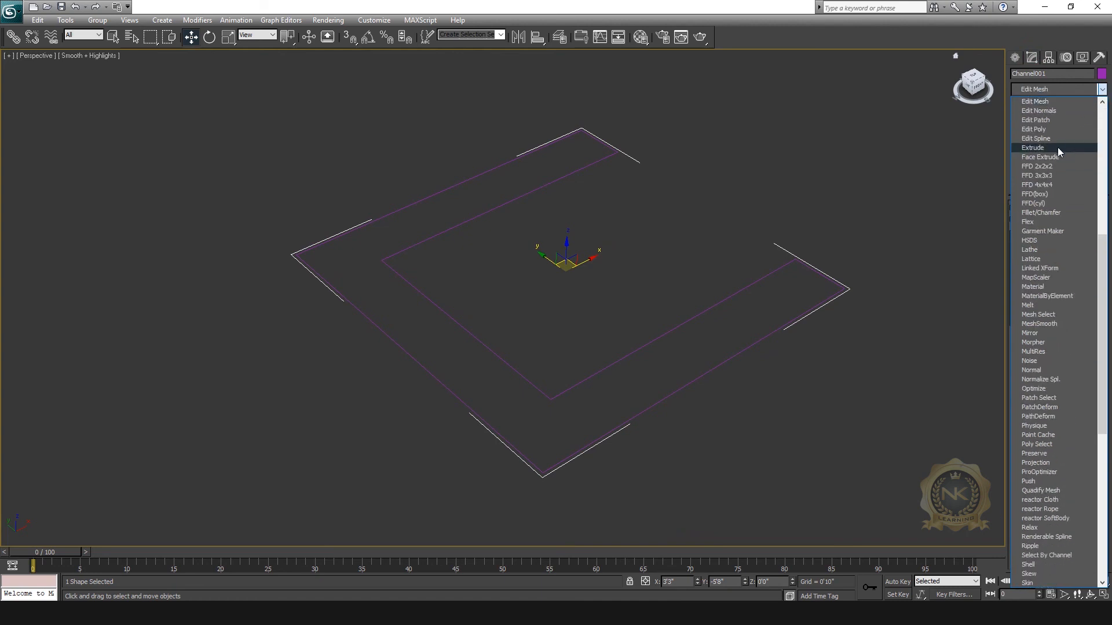
pyautogui.click(1057, 147)
pyautogui.hotkey('alt', 'w')
pyautogui.hotkey('alt', 'w')
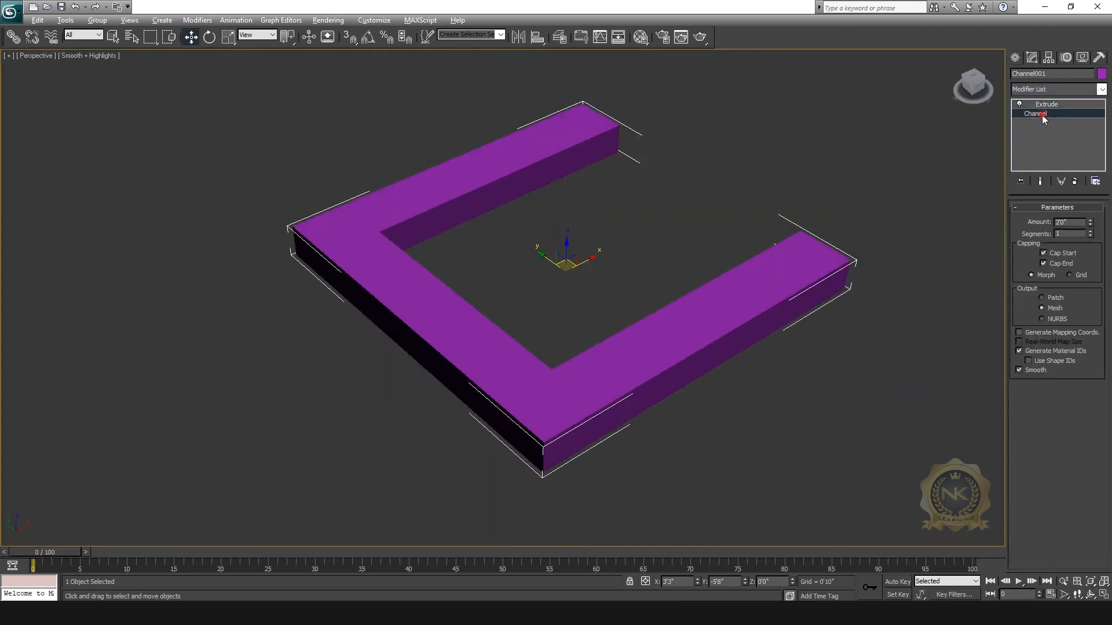
# Step: Enlarge the base Channel shape beneath the Extrude to 27'2" length, 29'4" width and 8'2" thickness
pyautogui.click(1041, 115)
pyautogui.moveTo(1096, 257); pyautogui.dragTo(1094, 221)
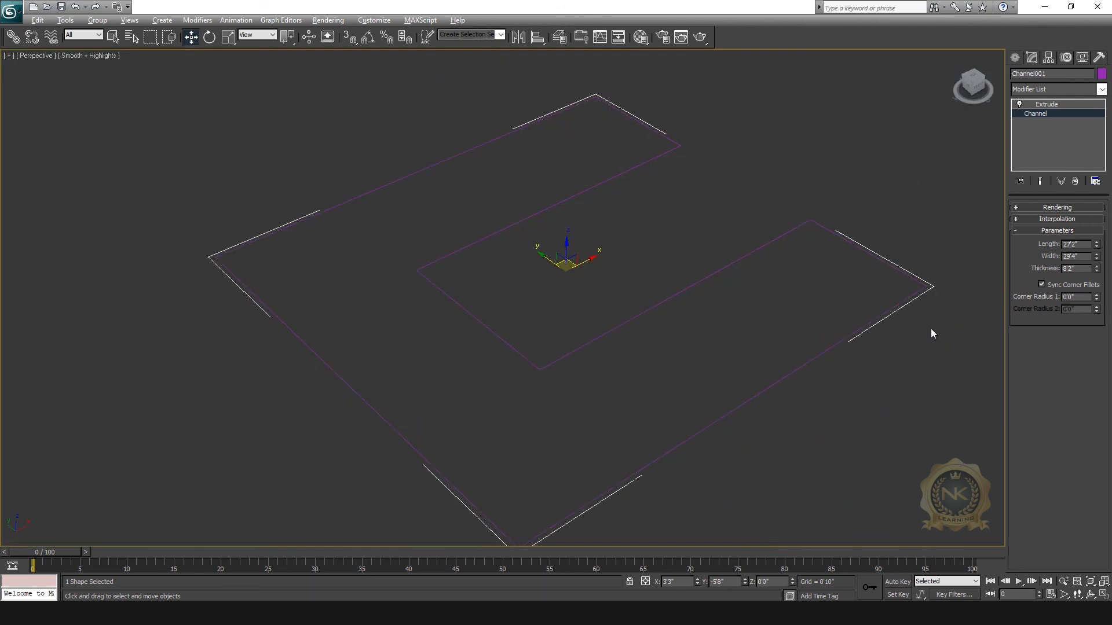
# Step: Delete the extruded channel and return to Extended Splines creation
pyautogui.click(1047, 105)
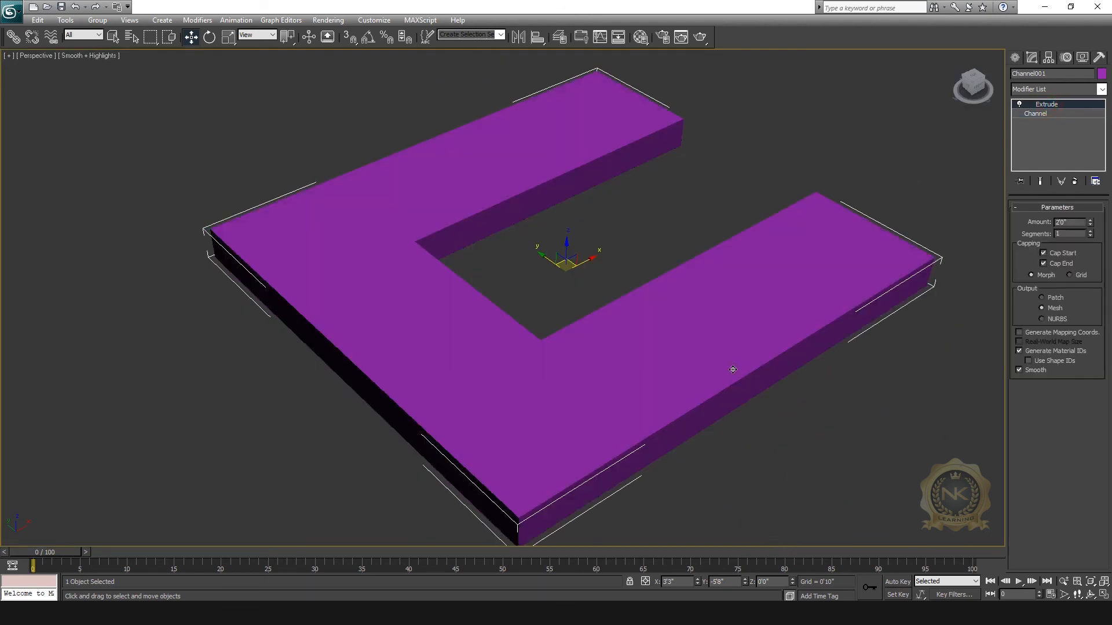
pyautogui.press('Delete')
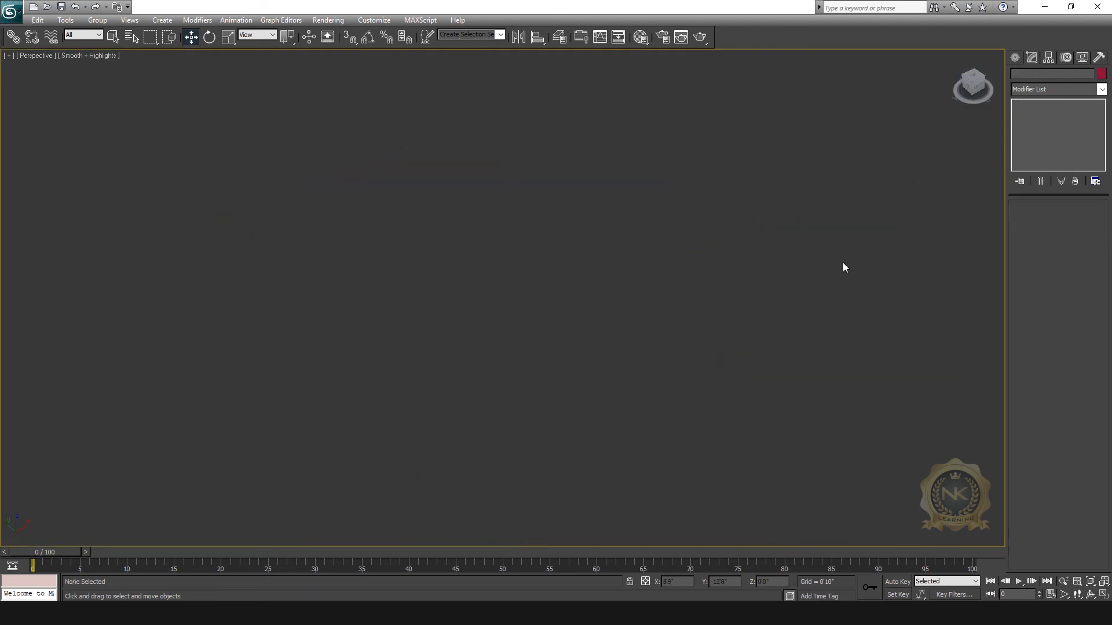
pyautogui.click(1019, 59)
# Step: Draw an Angle spline about 16'5" long, 20'6" wide and 3'2" thick in the Top view and show it in the maximized Perspective view
pyautogui.click(1036, 153)
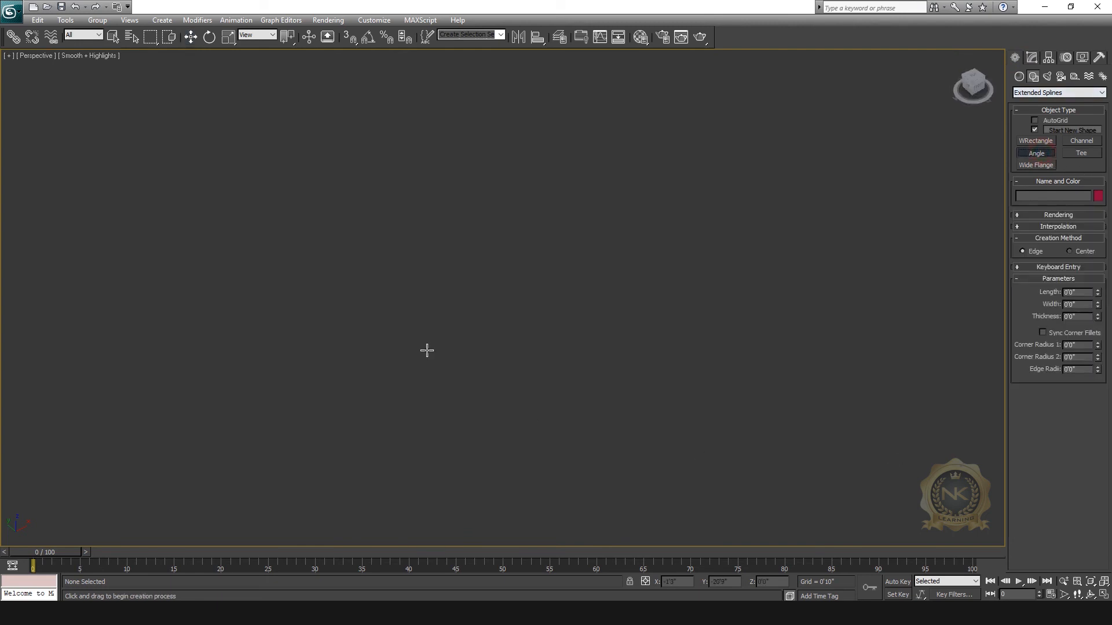
pyautogui.hotkey('alt', 'w')
pyautogui.click(236, 219)
pyautogui.hotkey('alt', 'w')
pyautogui.moveTo(397, 190); pyautogui.dragTo(420, 230)
pyautogui.moveTo(464, 300)
pyautogui.mouseDown()
pyautogui.moveTo(509, 319)
pyautogui.moveTo(538, 410)
pyautogui.moveTo(754, 440)
pyautogui.moveTo(706, 437)
pyautogui.mouseUp()
pyautogui.click(714, 393)
pyautogui.hotkey('alt', 'w')
pyautogui.click(756, 467)
pyautogui.hotkey('alt', 'w')
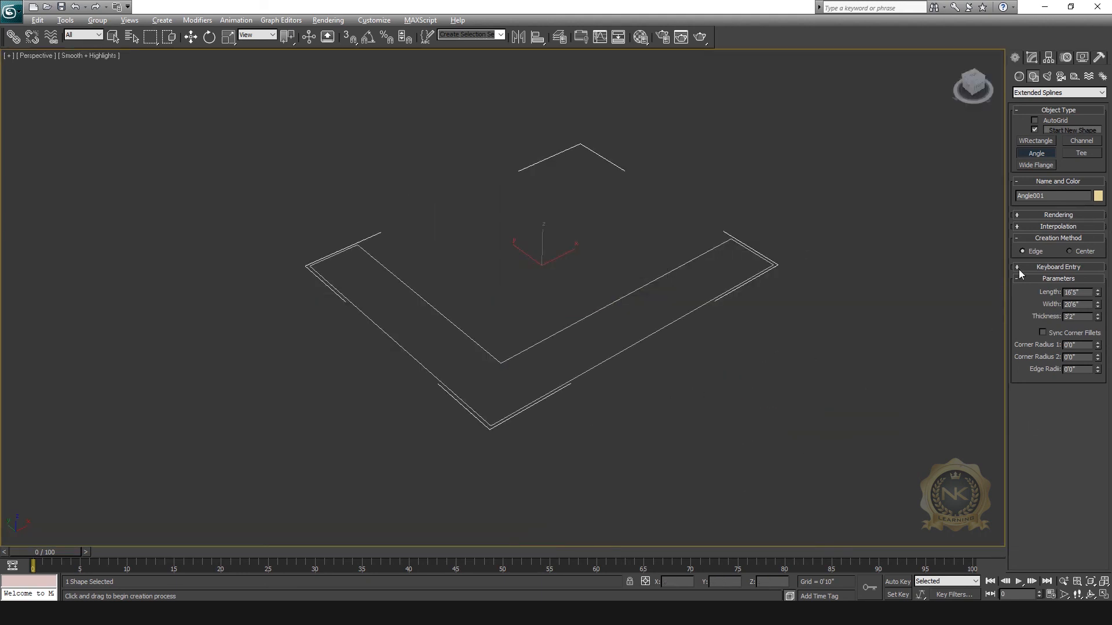
# Step: Adjust the angle's thickness to 2'4", its length to 26'6" and its width to 33'2"
pyautogui.moveTo(1098, 318)
pyautogui.mouseDown()
pyautogui.moveTo(1097, 341)
pyautogui.moveTo(1096, 331)
pyautogui.mouseUp()
pyautogui.moveTo(1096, 291); pyautogui.dragTo(1096, 226)
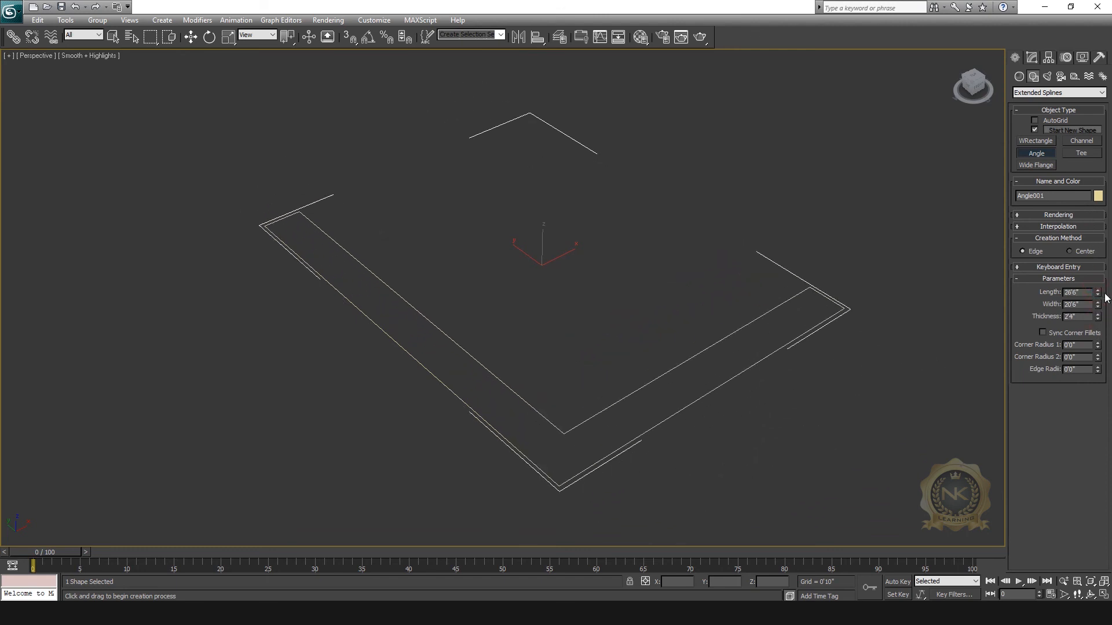
pyautogui.moveTo(1098, 307); pyautogui.dragTo(1098, 272)
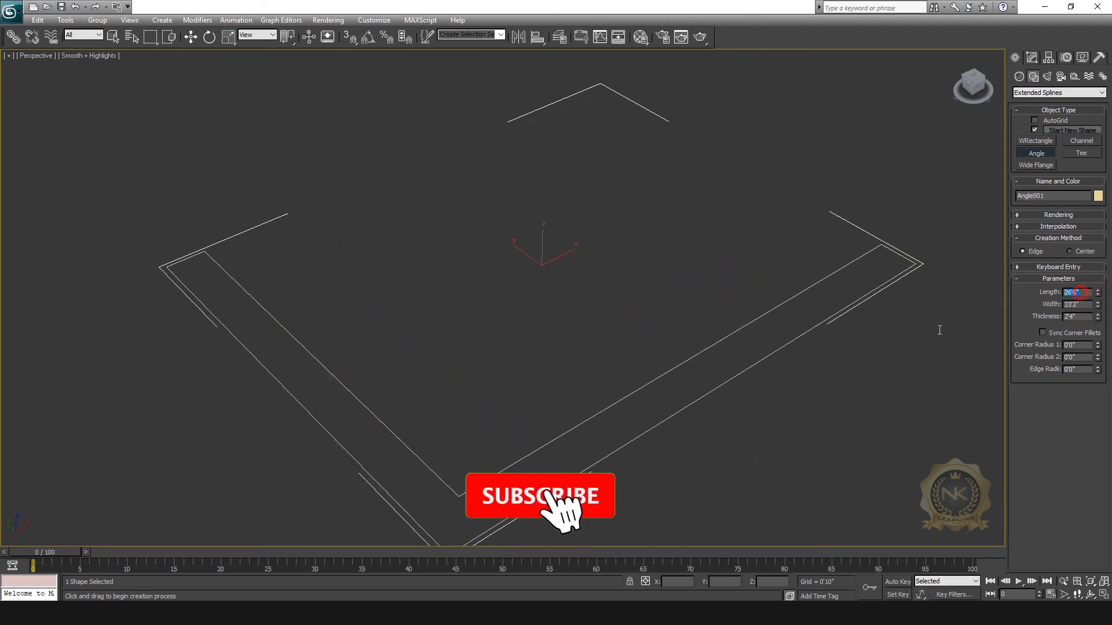
# Step: Set the angle's length and width to 25'0" each and its thickness to 3'0"
pyautogui.write('25')
pyautogui.press('Return')
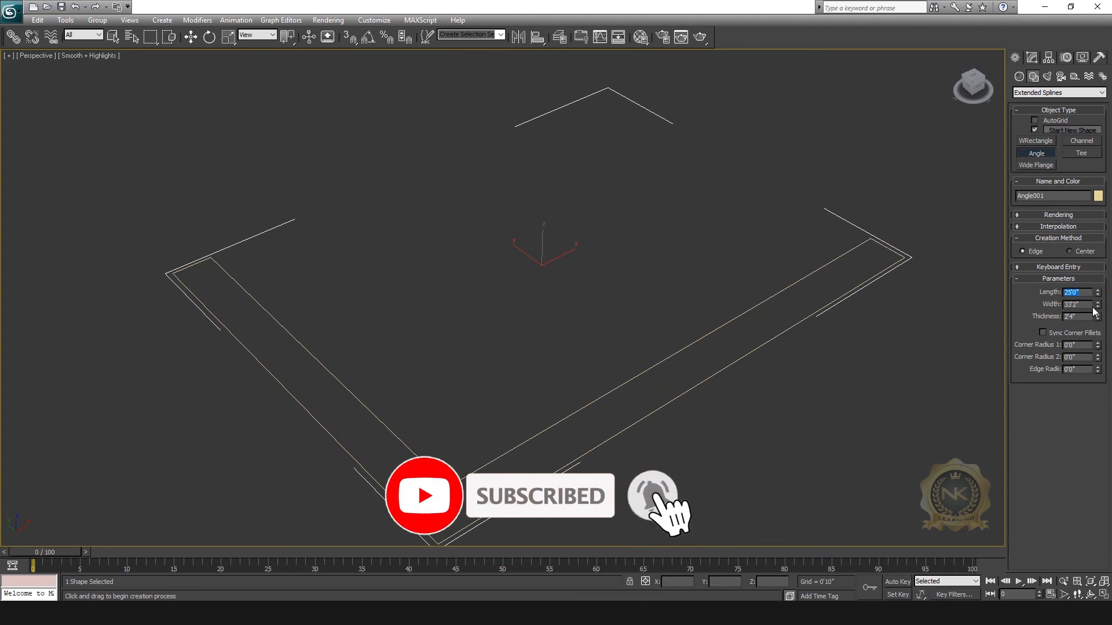
pyautogui.moveTo(1089, 304); pyautogui.dragTo(1048, 315)
pyautogui.write('25')
pyautogui.press('Return')
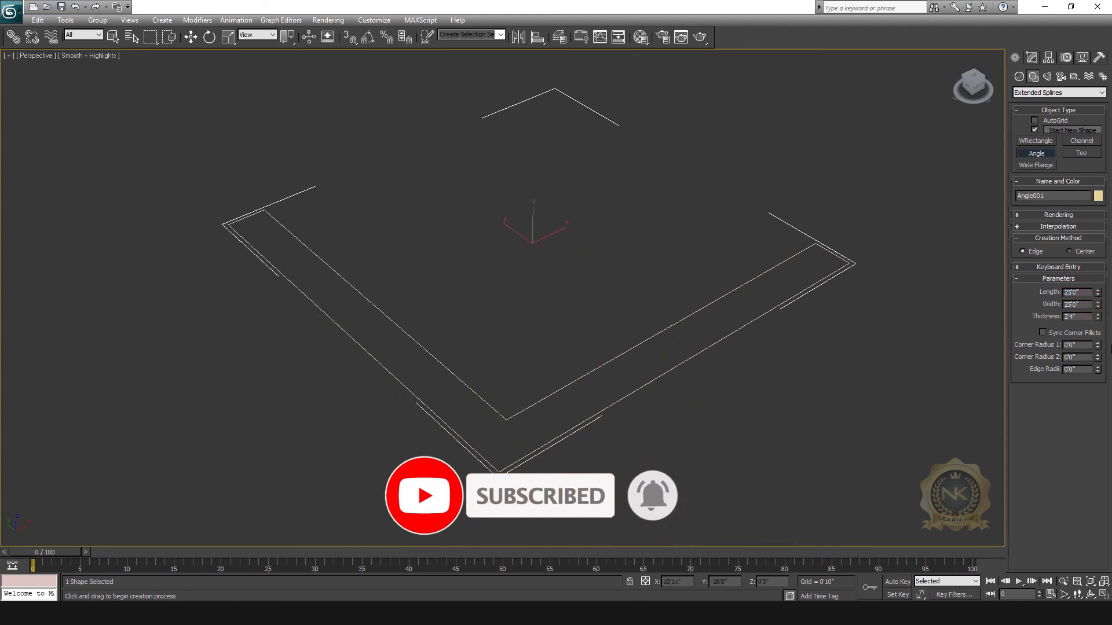
pyautogui.moveTo(1088, 316); pyautogui.dragTo(983, 331)
pyautogui.press('Return')
pyautogui.hotkey('alt', 'w')
pyautogui.hotkey('alt', 'w')
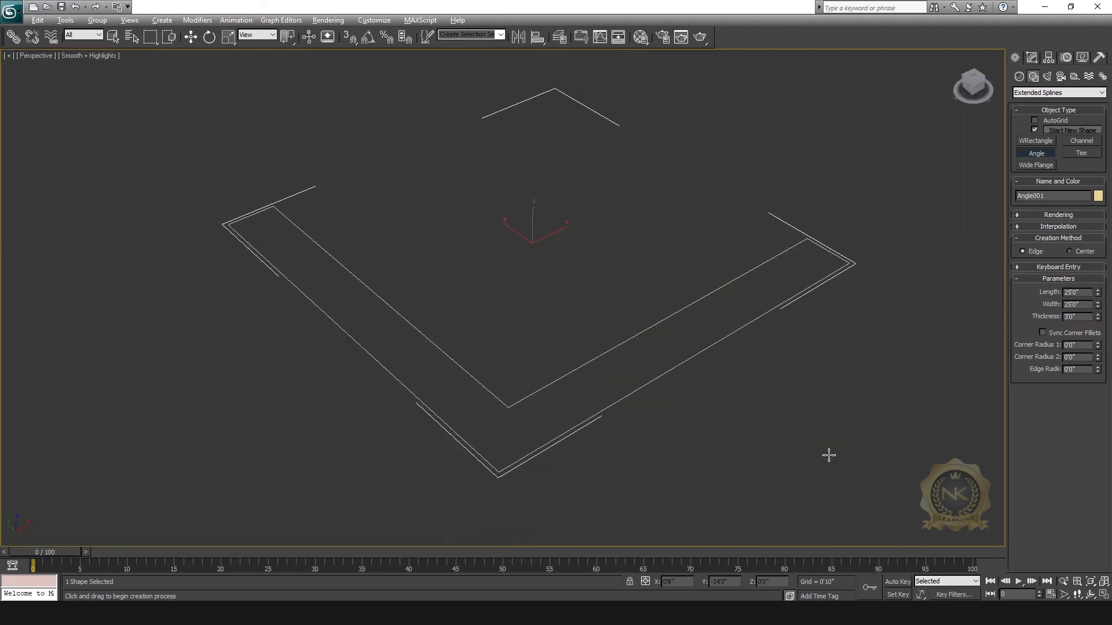
# Step: Apply an Extrude modifier with a 2'0" amount to the angle
pyautogui.click(1031, 57)
pyautogui.click(1102, 89)
pyautogui.scroll(-10, 1047, 137)
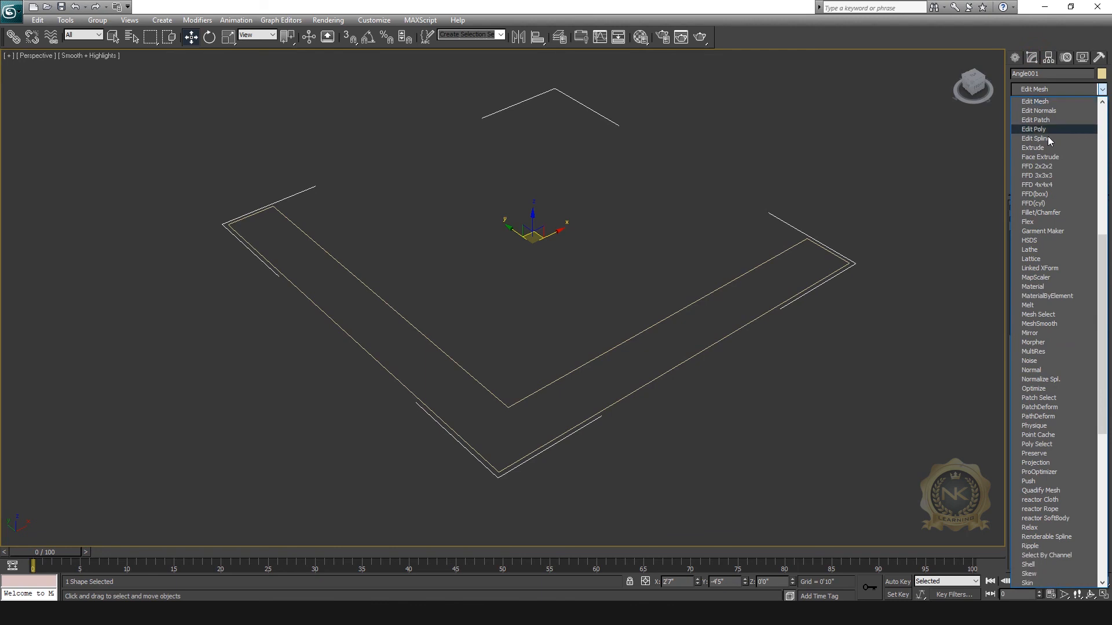
pyautogui.click(1036, 148)
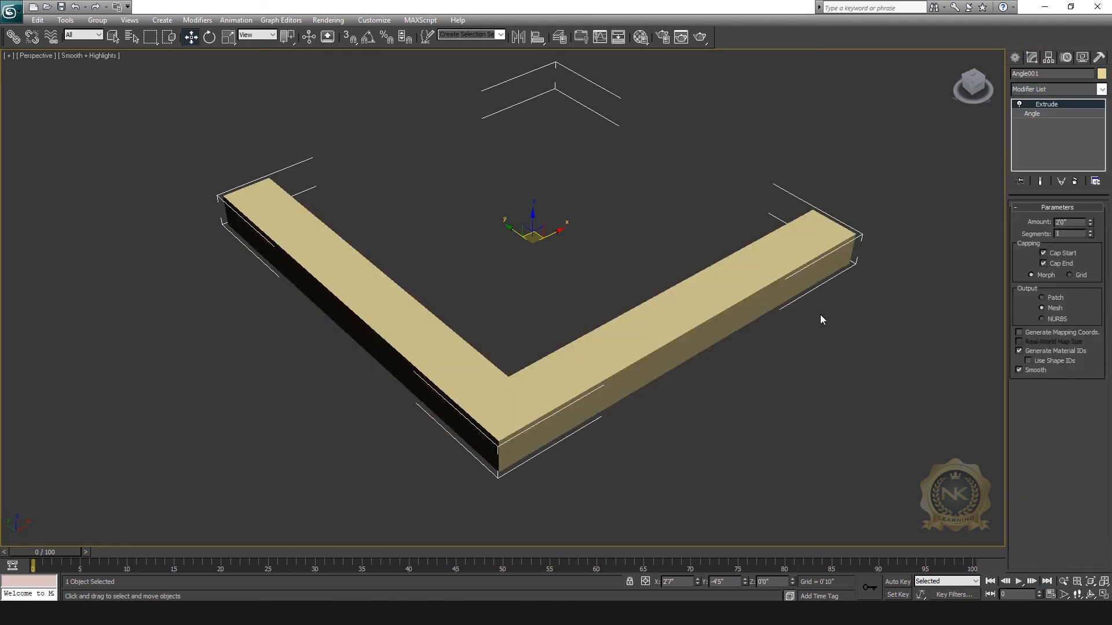
# Step: Delete the extruded angle, undo that deletion and remove the Extrude modifier from its stack
pyautogui.press('Delete')
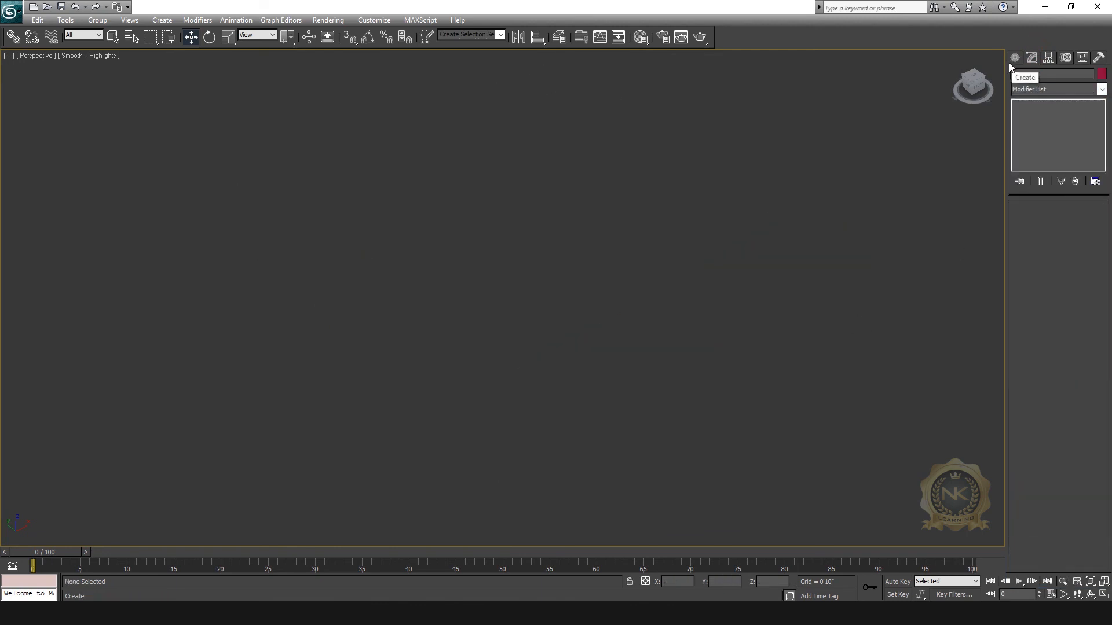
pyautogui.hotkey('ctrl', 'z')
pyautogui.rightClick(1061, 108)
pyautogui.click(1068, 120)
# Step: Apply a Bevel modifier to the angle with a 0'1" start outline and a Level 1 height of 1'6"
pyautogui.click(1103, 91)
pyautogui.press('b')
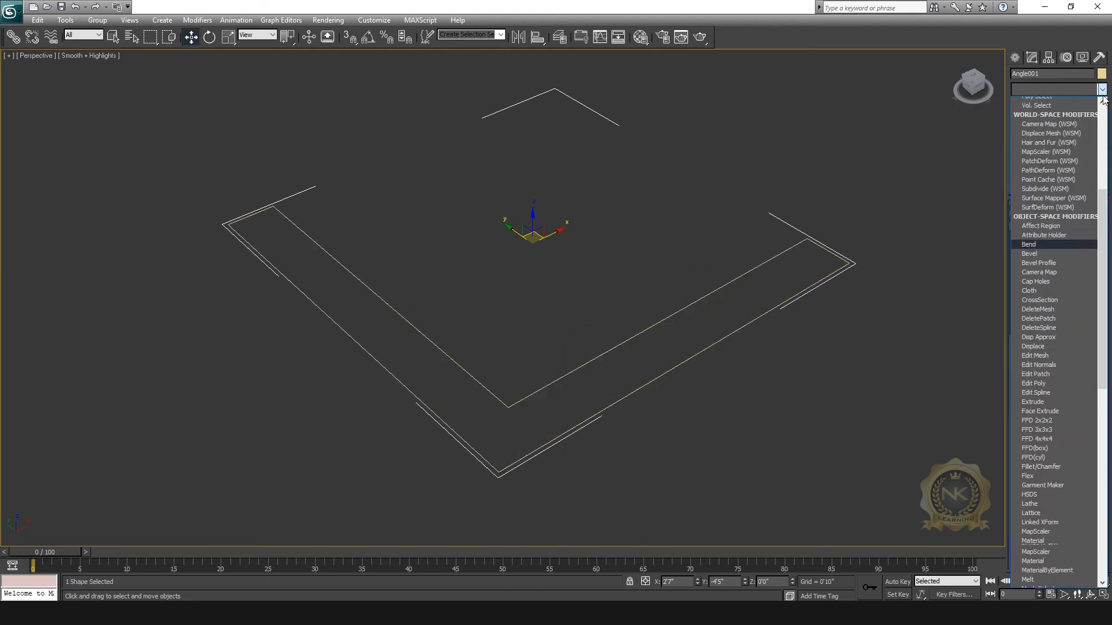
pyautogui.click(1053, 110)
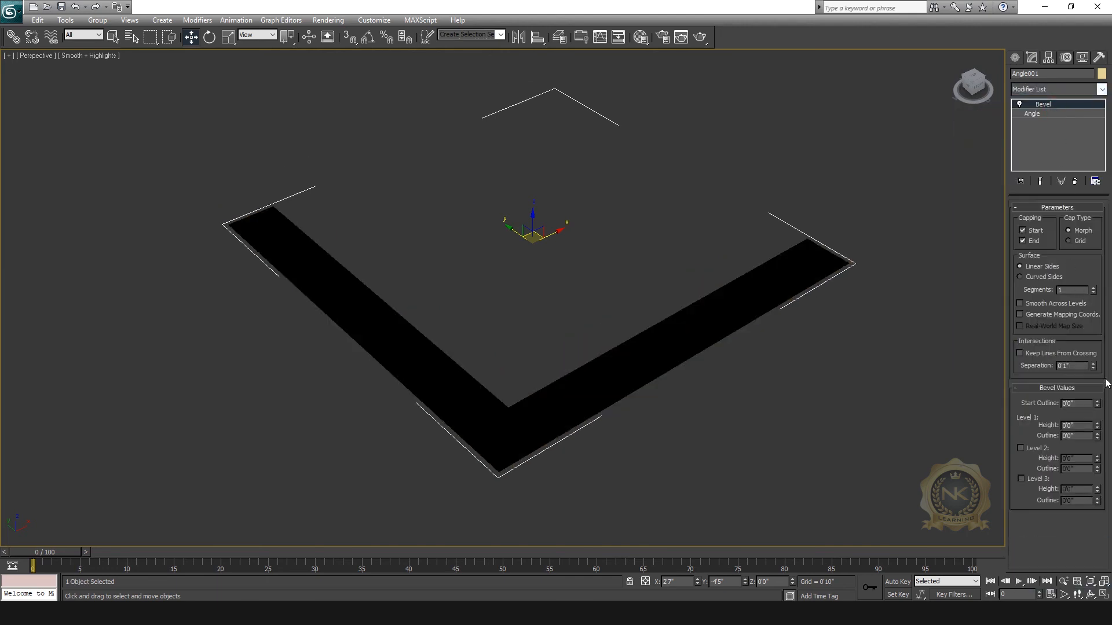
pyautogui.click(1021, 449)
pyautogui.moveTo(1096, 404)
pyautogui.mouseDown()
pyautogui.moveTo(1088, 424)
pyautogui.moveTo(1098, 407)
pyautogui.mouseUp()
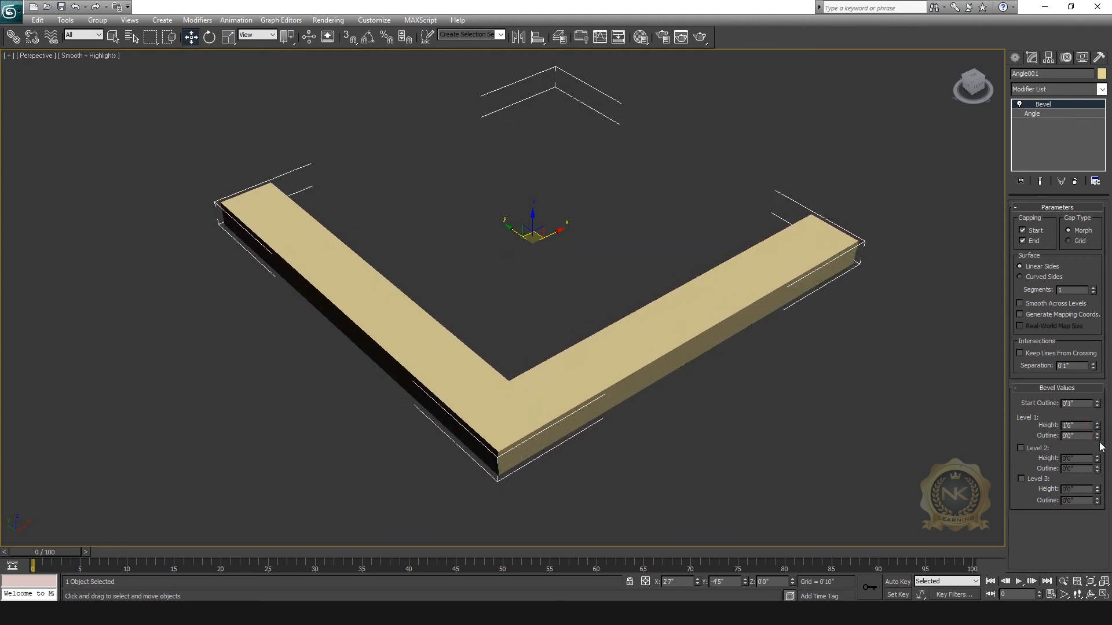
# Step: Enable Bevel Levels 2 and 3, giving Level 2 a height of 0'8" and an outline of -0'2"
pyautogui.moveTo(1098, 459); pyautogui.dragTo(1098, 448)
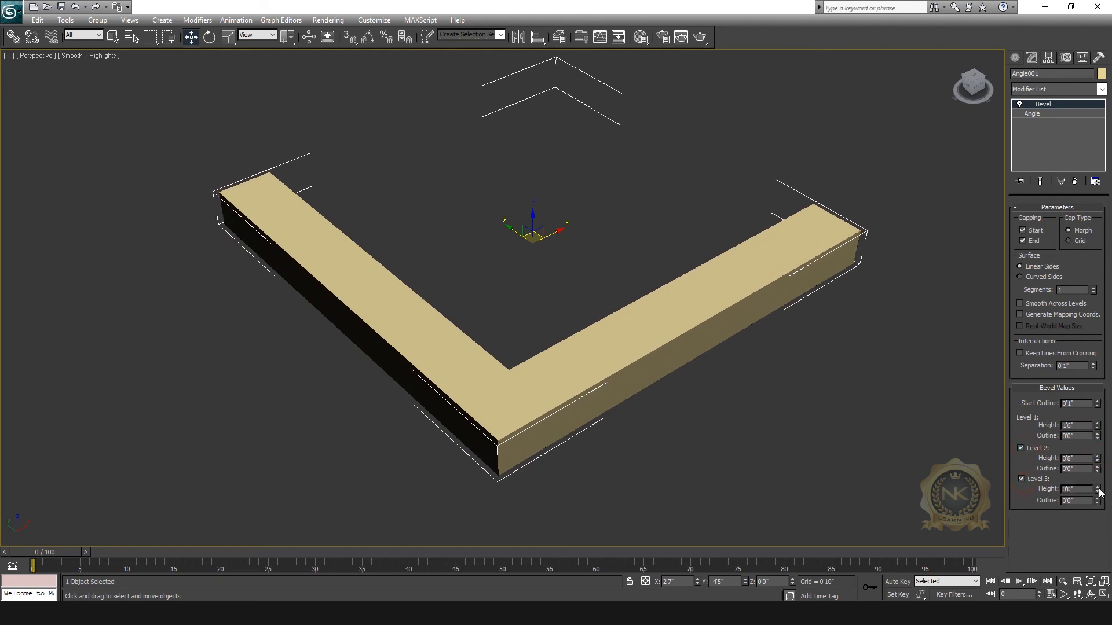
pyautogui.moveTo(1097, 468); pyautogui.dragTo(1093, 476)
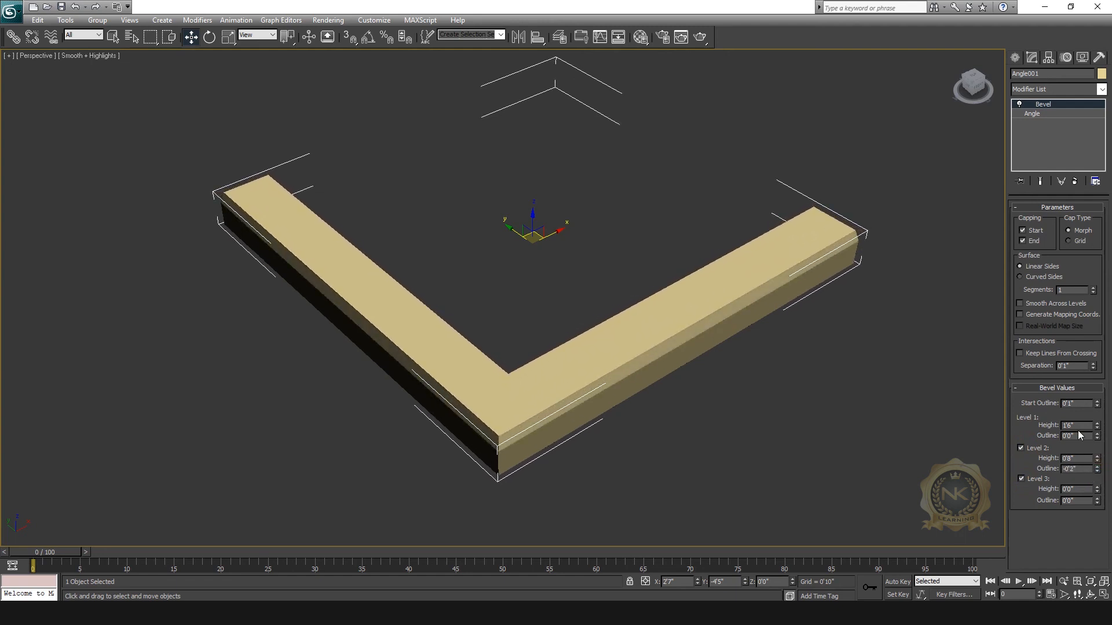
pyautogui.click(982, 88)
pyautogui.scroll(5, 738, 274)
pyautogui.moveTo(536, 175); pyautogui.dragTo(728, 370, button='middle')
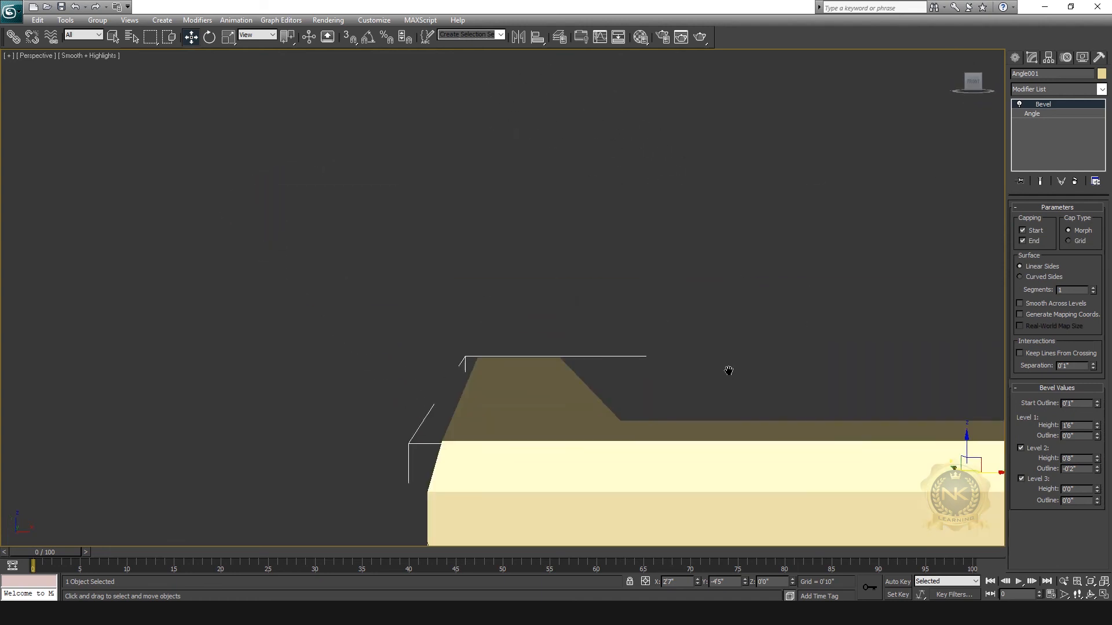
pyautogui.click(966, 77)
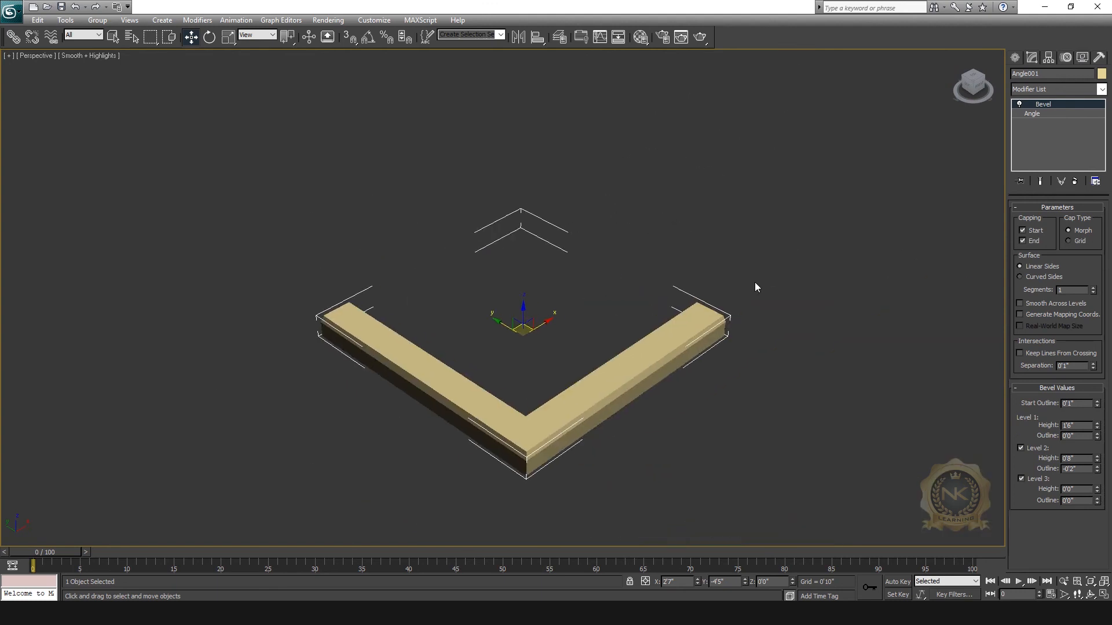
# Step: Delete the beveled angle and return to Extended Splines creation
pyautogui.press('Delete')
pyautogui.click(1009, 58)
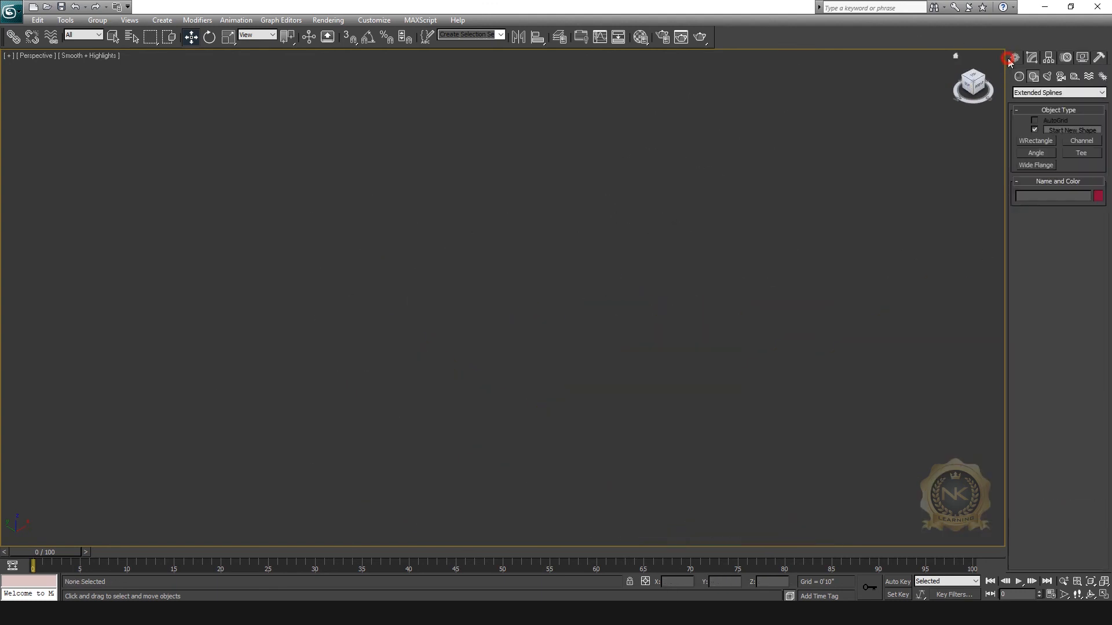
# Step: Draw a Tee spline about 17'2" long, 19'7" wide and 2'7" thick in the maximized Top view
pyautogui.click(1080, 152)
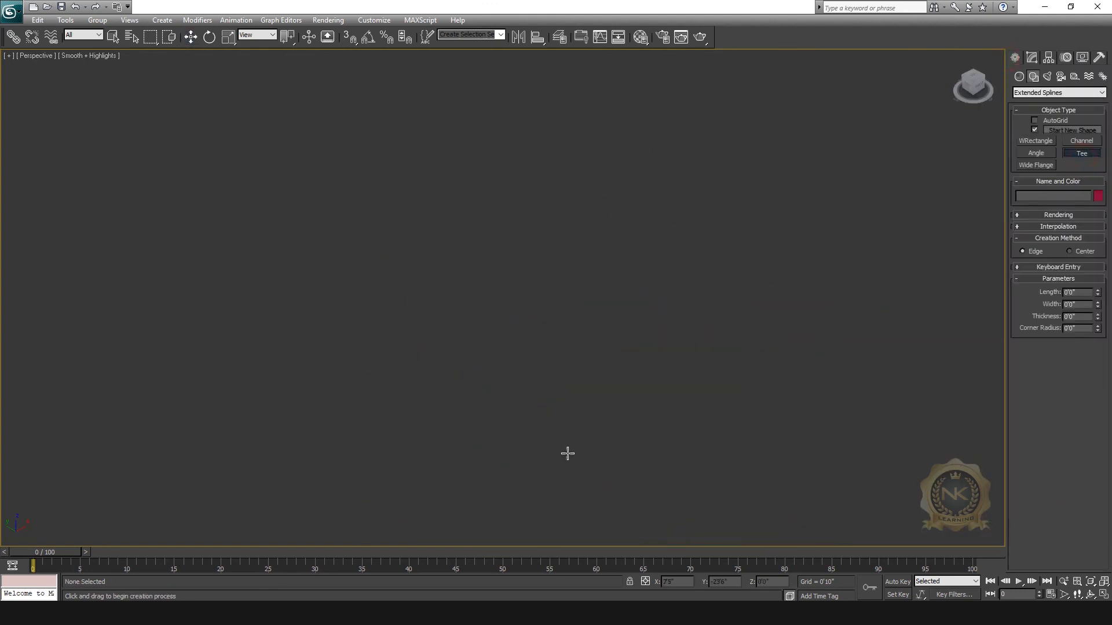
pyautogui.hotkey('alt', 'w')
pyautogui.click(380, 183)
pyautogui.hotkey('alt', 'w')
pyautogui.moveTo(445, 218); pyautogui.dragTo(739, 478)
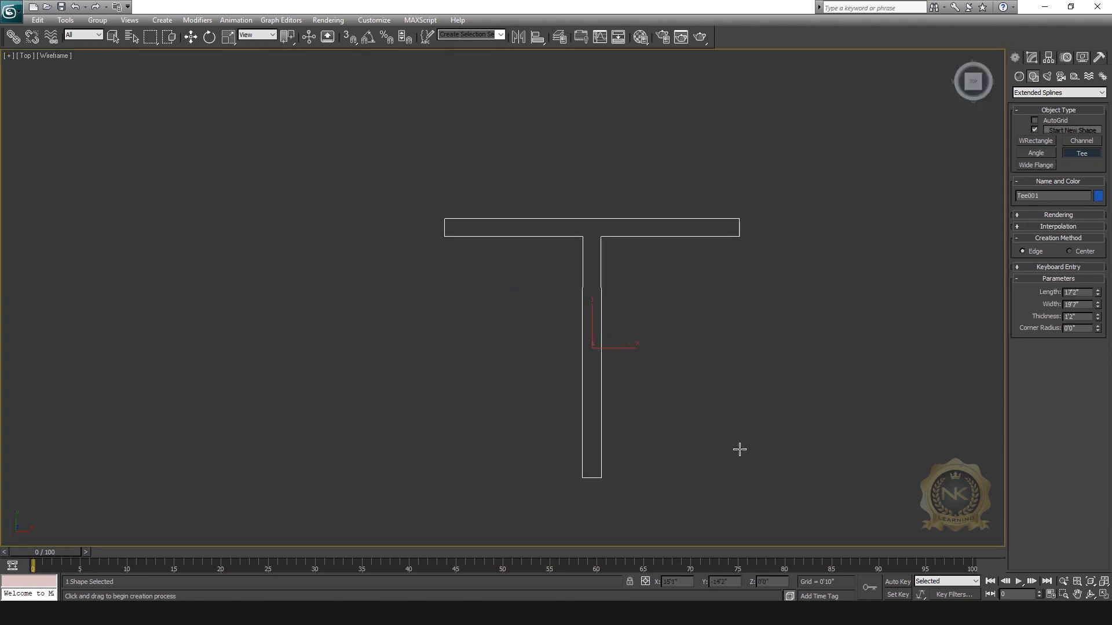
pyautogui.click(193, 38)
# Step: Increase the Tee's thickness slightly in the maximized Perspective view, undoing the trial change to its length
pyautogui.hotkey('alt', 'w')
pyautogui.rightClick(792, 421)
pyautogui.hotkey('alt', 'w')
pyautogui.scroll(3, 654, 351)
pyautogui.click(1031, 58)
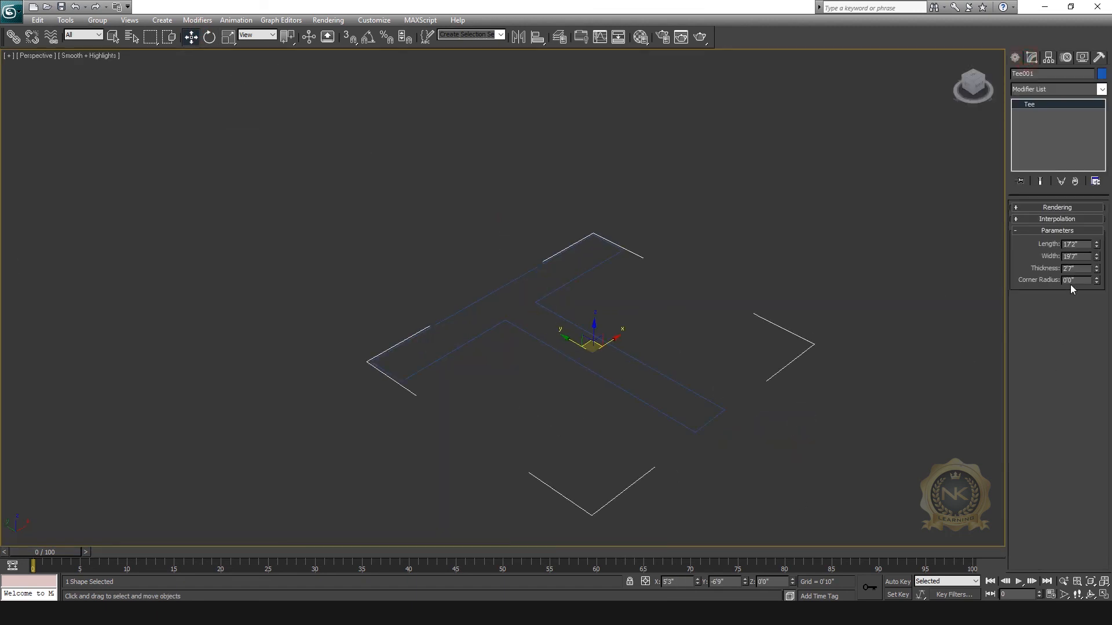
pyautogui.moveTo(1095, 244); pyautogui.dragTo(1092, 210)
pyautogui.hotkey('ctrl', 'z')
pyautogui.moveTo(1093, 256); pyautogui.dragTo(1097, 279)
# Step: Apply an Extrude modifier to the Tee and set its amount to 20'0"
pyautogui.click(1101, 89)
pyautogui.press('e')
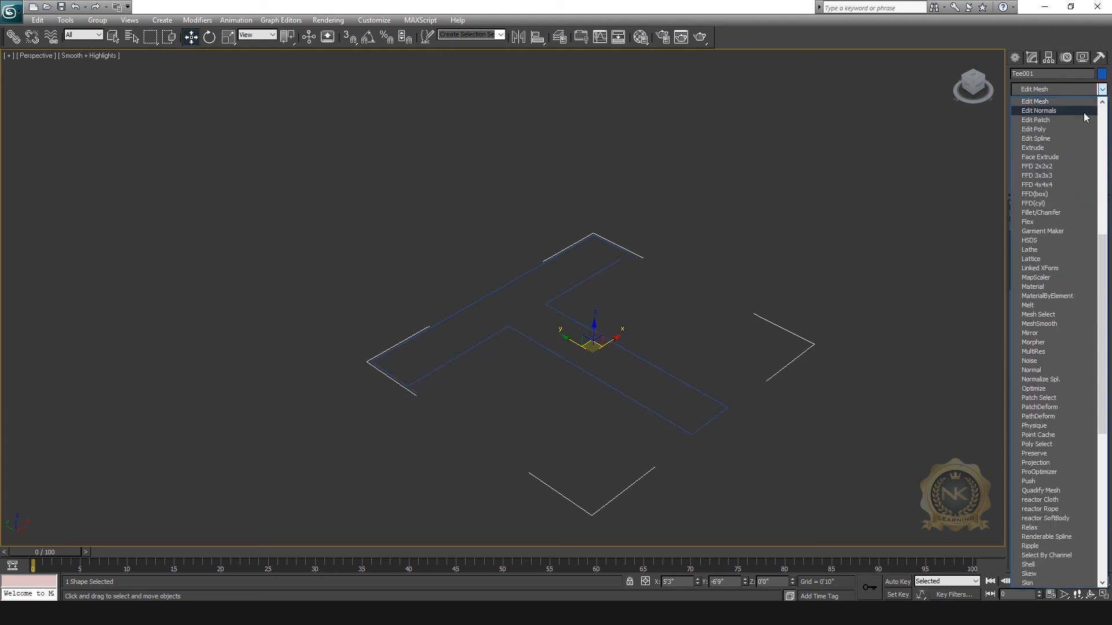
pyautogui.click(1051, 147)
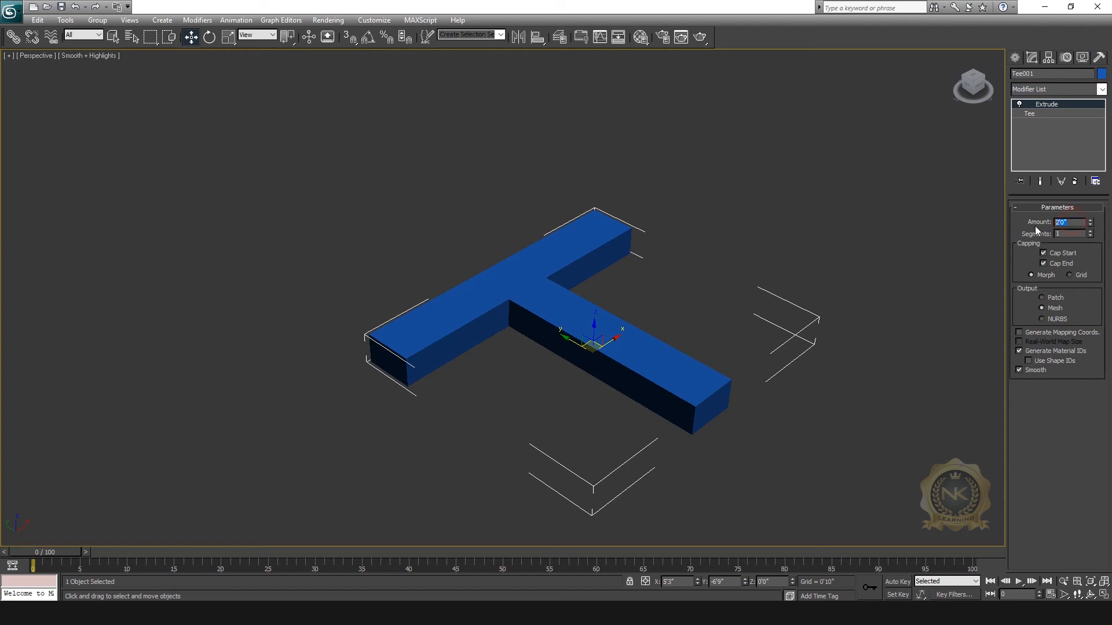
pyautogui.write('20')
pyautogui.press('Return')
pyautogui.scroll(-5, 874, 306)
pyautogui.scroll(5, 625, 289)
pyautogui.scroll(-3, 625, 290)
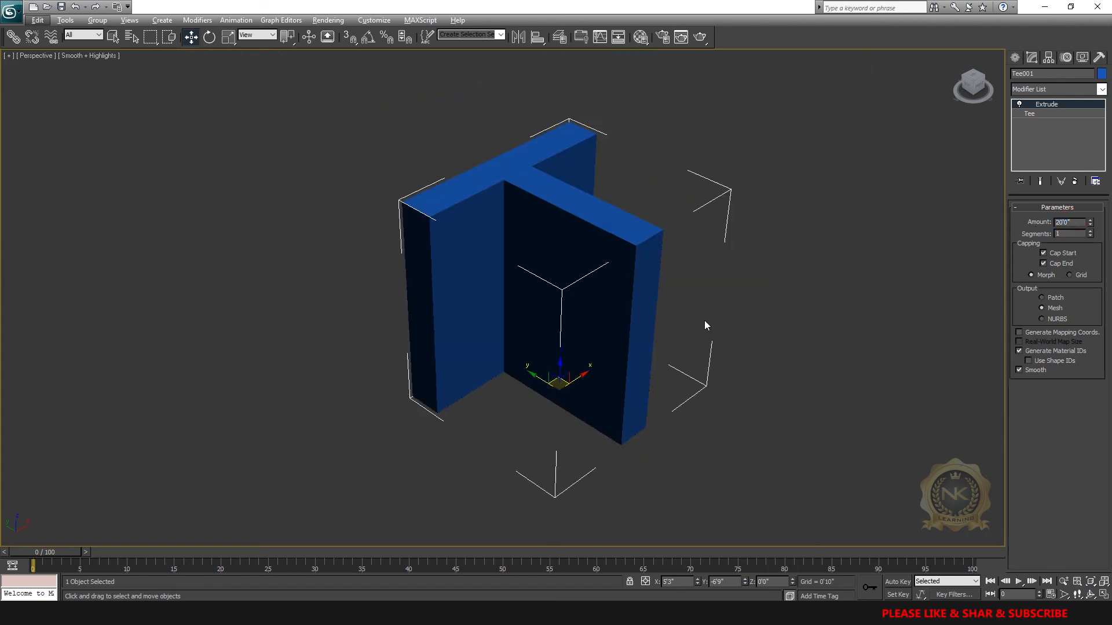
# Step: Delete the extruded Tee and return to Extended Splines creation
pyautogui.press('Delete')
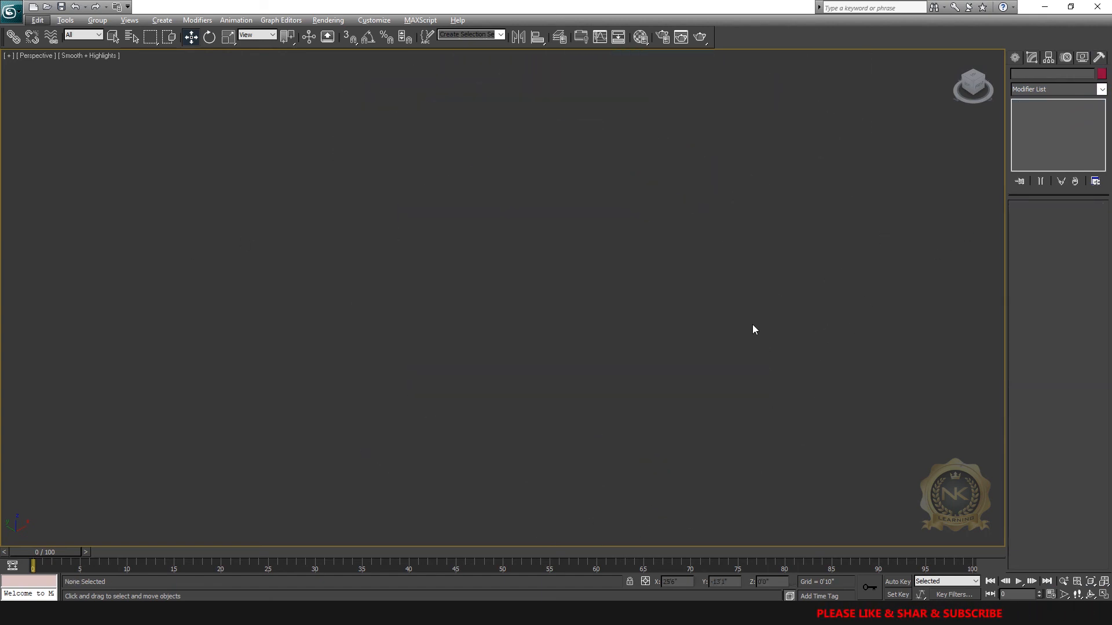
pyautogui.click(1016, 59)
# Step: Draw a Wide Flange spline about 19'7" long and 17'7" wide in the maximized Top view
pyautogui.click(1038, 166)
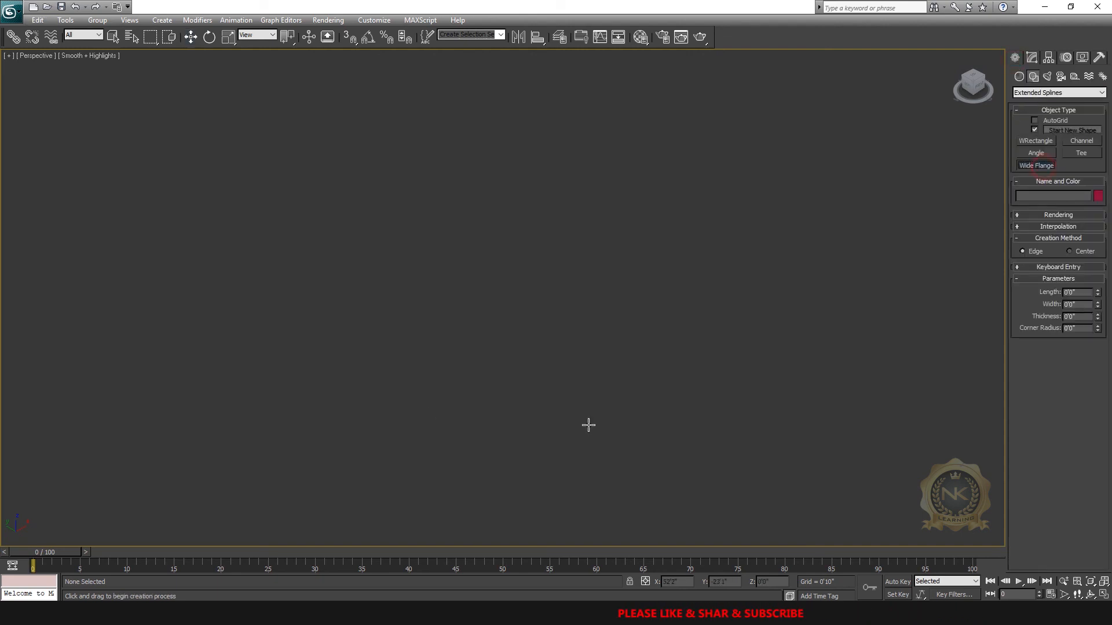
pyautogui.hotkey('alt', 'w')
pyautogui.click(297, 226)
pyautogui.hotkey('alt', 'w')
pyautogui.moveTo(382, 209); pyautogui.dragTo(638, 494)
pyautogui.click(686, 455)
pyautogui.press('w')
# Step: Apply an Extrude modifier with a 20'0" amount to the wide flange in the maximized Perspective view
pyautogui.hotkey('alt', 'w')
pyautogui.middleClick(801, 382)
pyautogui.hotkey('alt', 'w')
pyautogui.press('z')
pyautogui.click(1032, 58)
pyautogui.click(1102, 90)
pyautogui.press('e')
pyautogui.click(1049, 147)
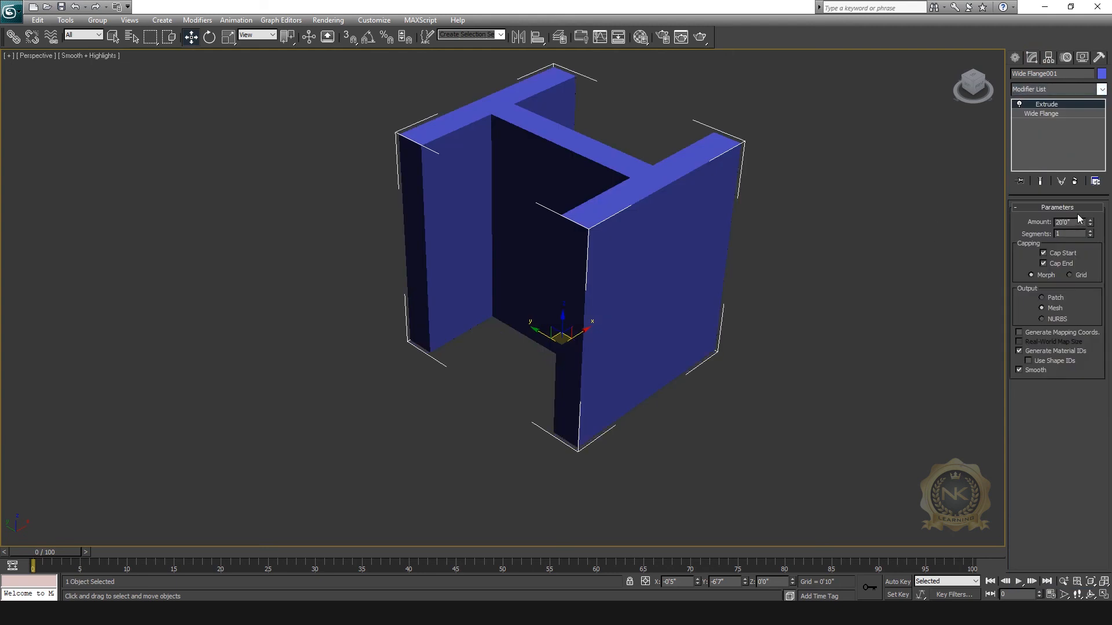
pyautogui.moveTo(769, 204); pyautogui.dragTo(730, 226, button='middle')
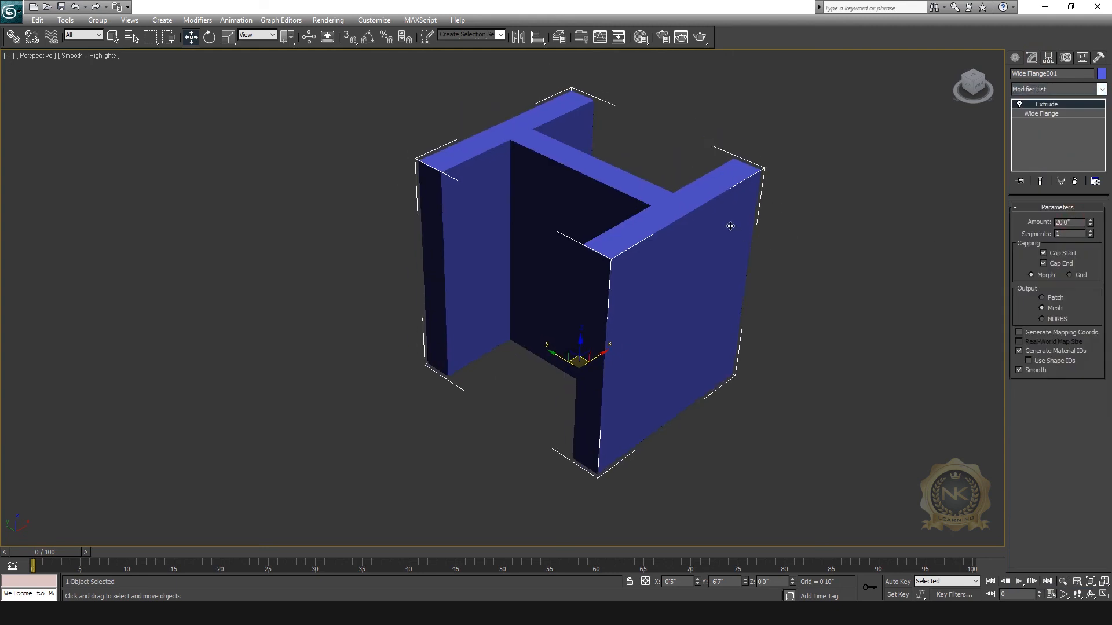
# Step: Set the thickness of the base Wide Flange shape beneath the Extrude to 1'0"
pyautogui.click(1016, 57)
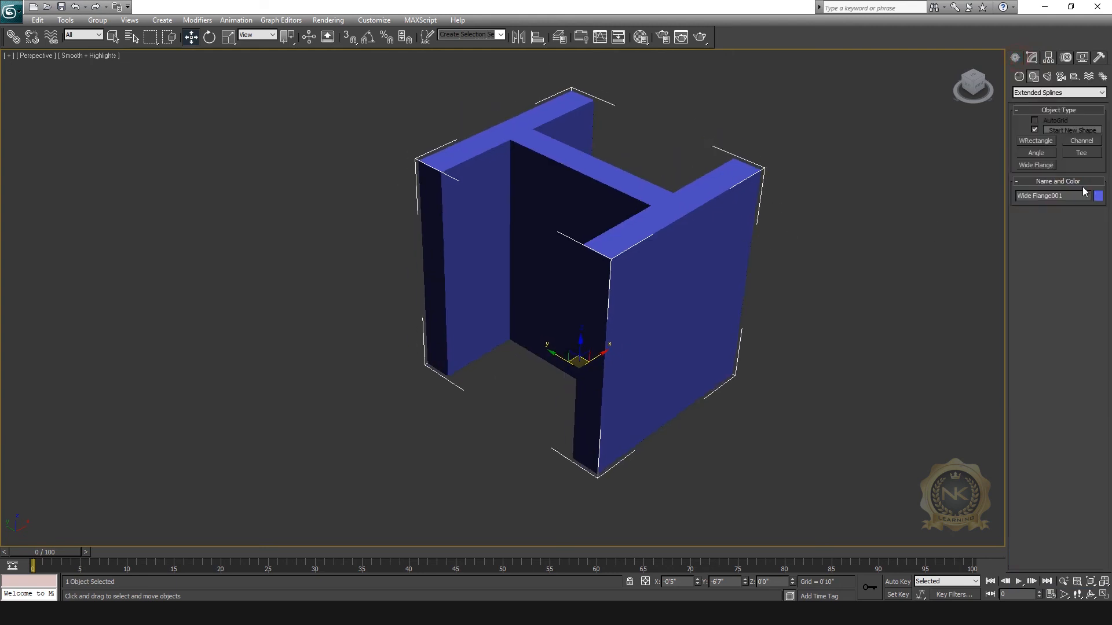
pyautogui.click(1032, 58)
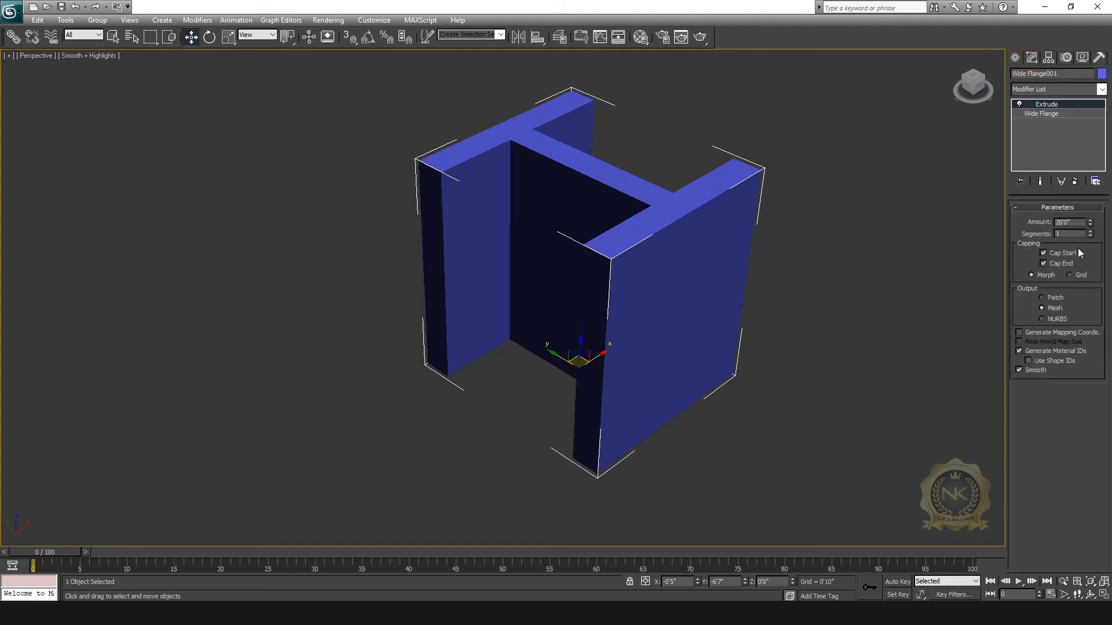
pyautogui.click(1040, 114)
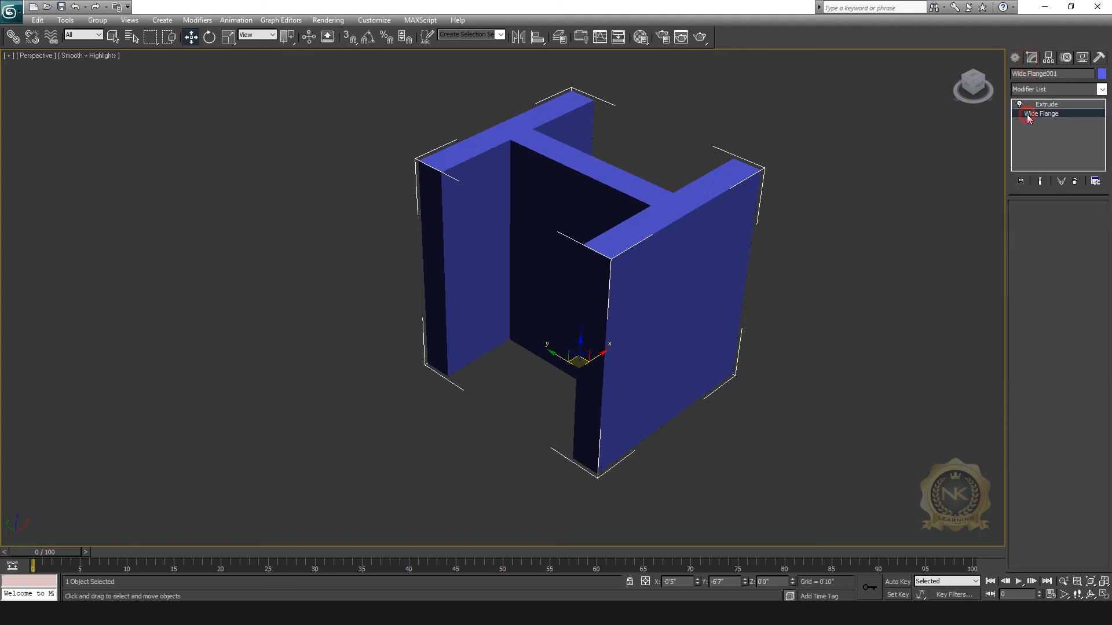
pyautogui.moveTo(1096, 273); pyautogui.dragTo(1107, 295)
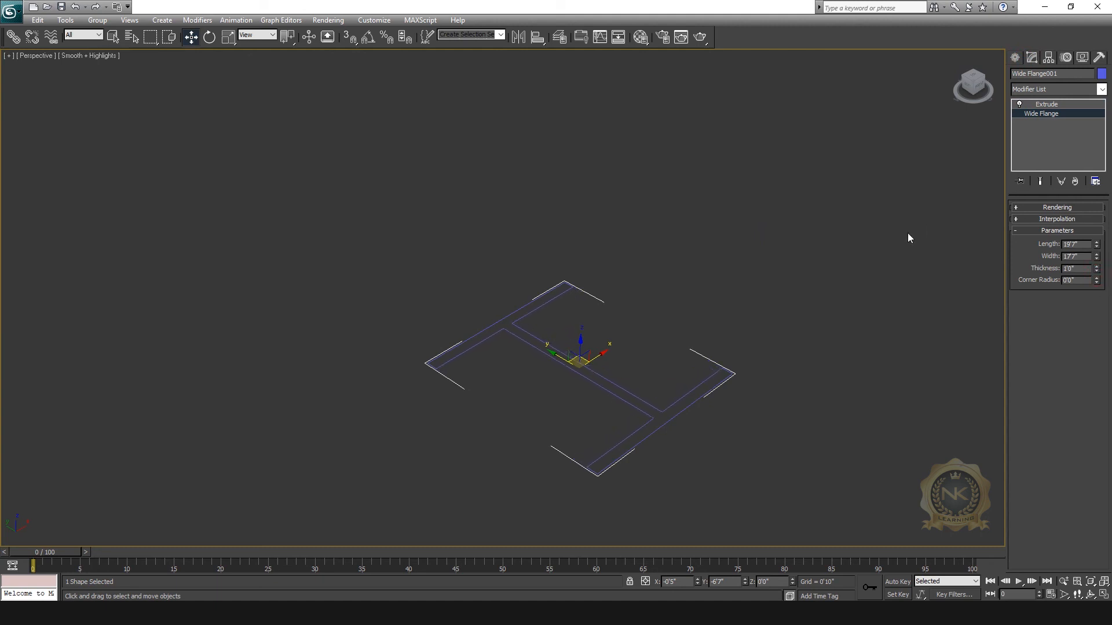
# Step: Set the base Wide Flange's length and width to 2'0" each
pyautogui.moveTo(1082, 246); pyautogui.dragTo(1047, 252)
pyautogui.write('2')
pyautogui.press('Tab')
pyautogui.write('2')
pyautogui.press('Return')
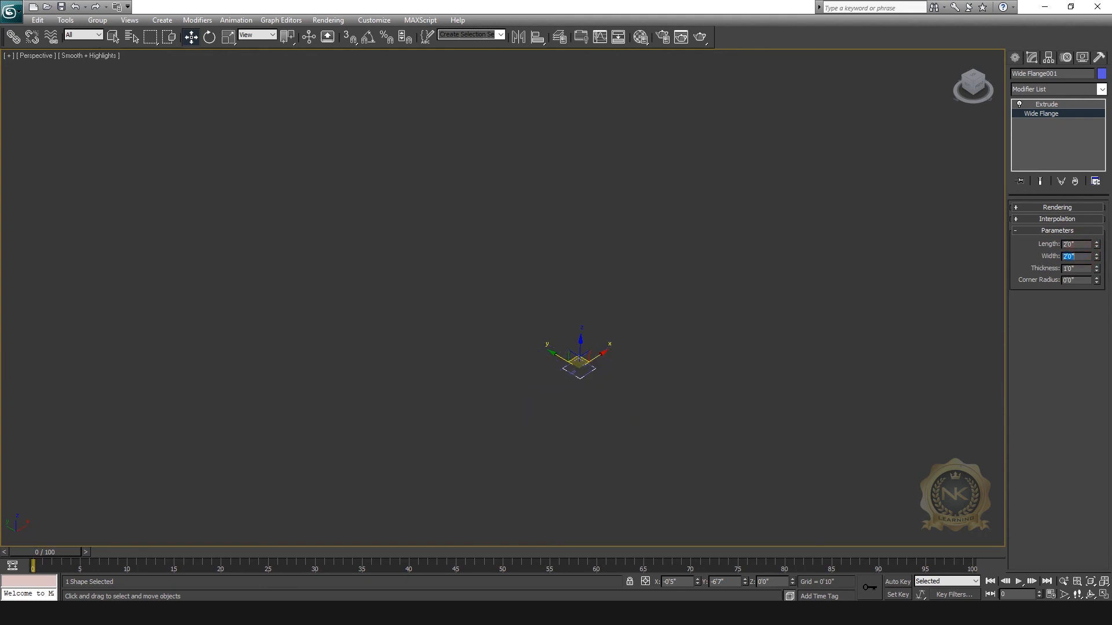
# Step: Set the thickness of the base Wide Flange shape beneath the Extrude to 0'2"
pyautogui.moveTo(771, 347); pyautogui.dragTo(772, 323, button='middle')
pyautogui.scroll(5, 647, 340)
pyautogui.moveTo(794, 392); pyautogui.dragTo(618, 302, button='middle')
pyautogui.scroll(2, 647, 343)
pyautogui.moveTo(1097, 270); pyautogui.dragTo(1098, 331)
pyautogui.hotkey('alt', 'w')
pyautogui.hotkey('alt', 'w')
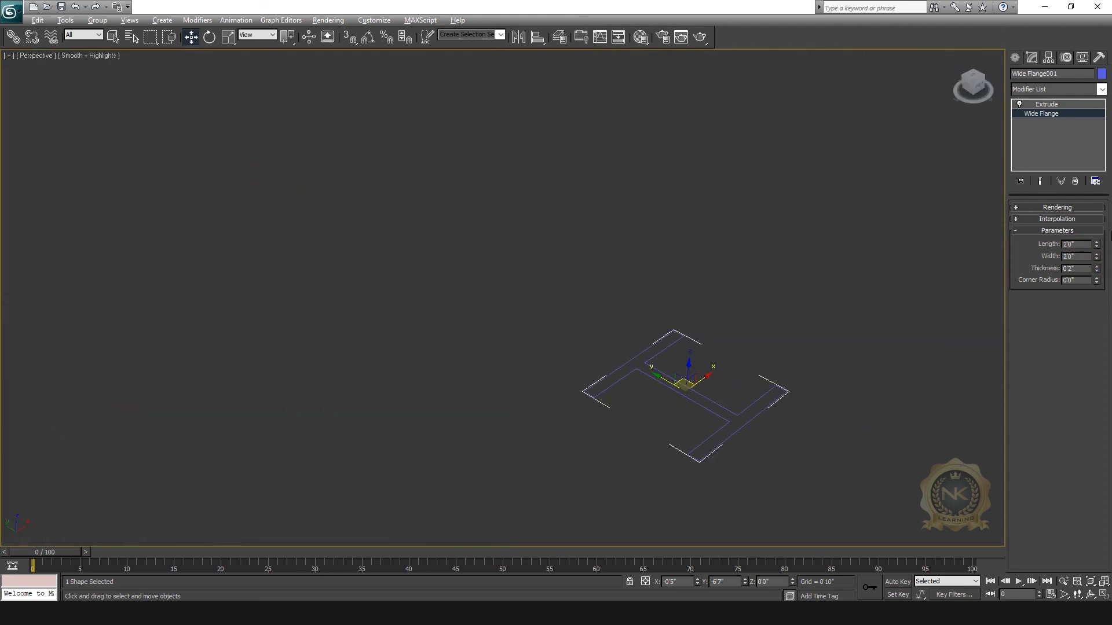
# Step: Return to the Extrude level of the wide flange's modifier stack and examine the full-height extruded beam in Perspective
pyautogui.click(1045, 105)
pyautogui.scroll(-6, 747, 303)
pyautogui.scroll(-2, 689, 313)
pyautogui.scroll(5, 637, 272)
pyautogui.scroll(-3, 658, 287)
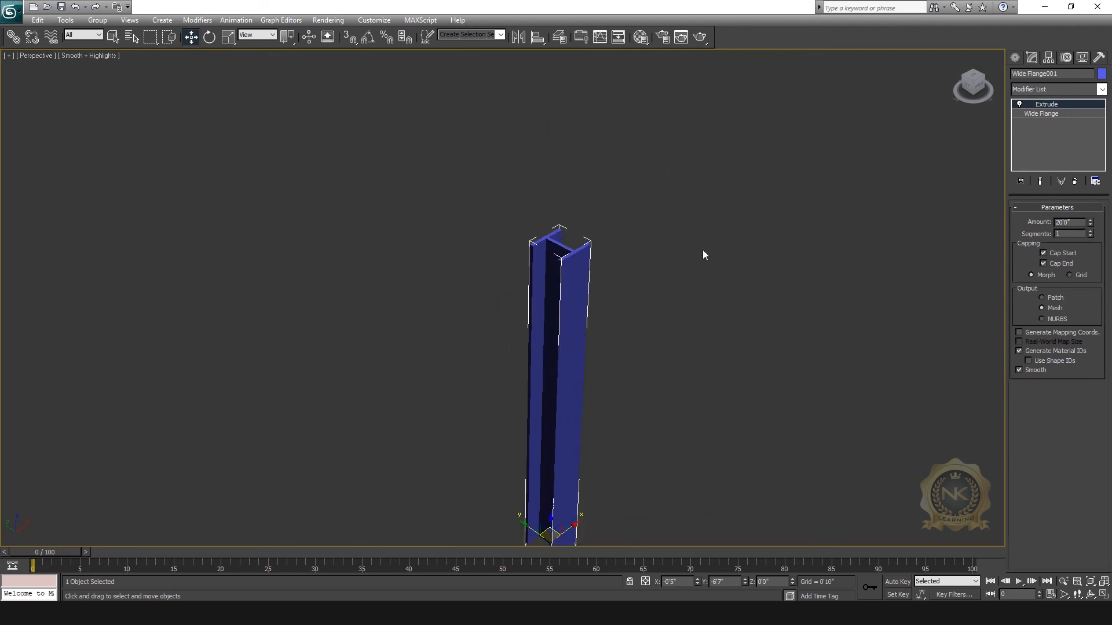
pyautogui.moveTo(702, 254); pyautogui.dragTo(728, 261, button='middle')
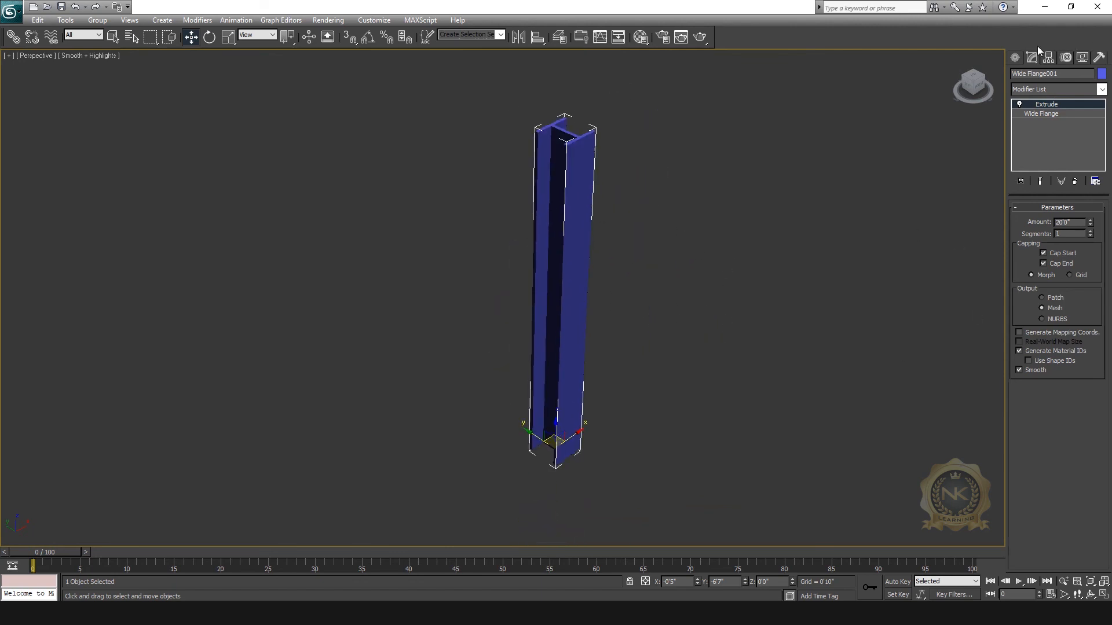
# Step: Delete the extruded wide flange and switch the shape creation category to Splines
pyautogui.click(1014, 58)
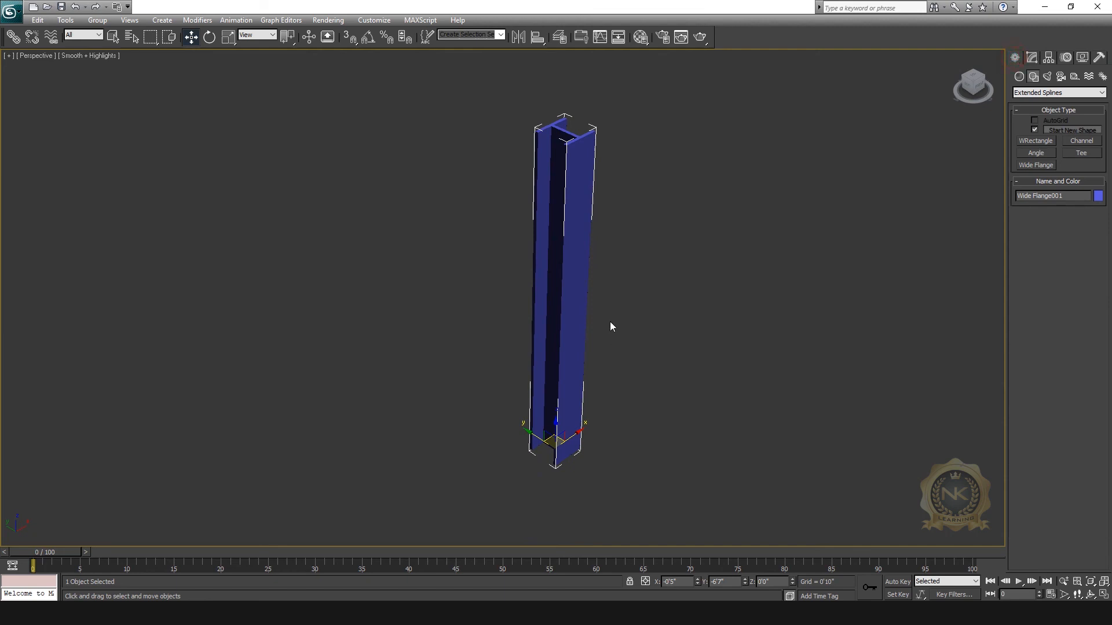
pyautogui.press('Delete')
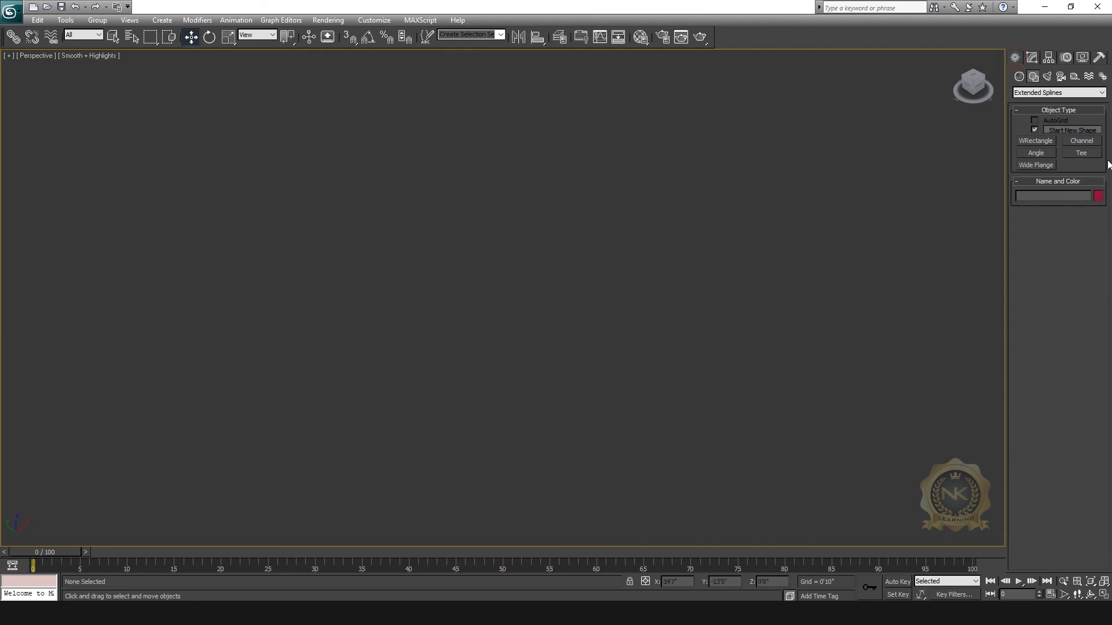
pyautogui.click(1023, 94)
pyautogui.click(1025, 103)
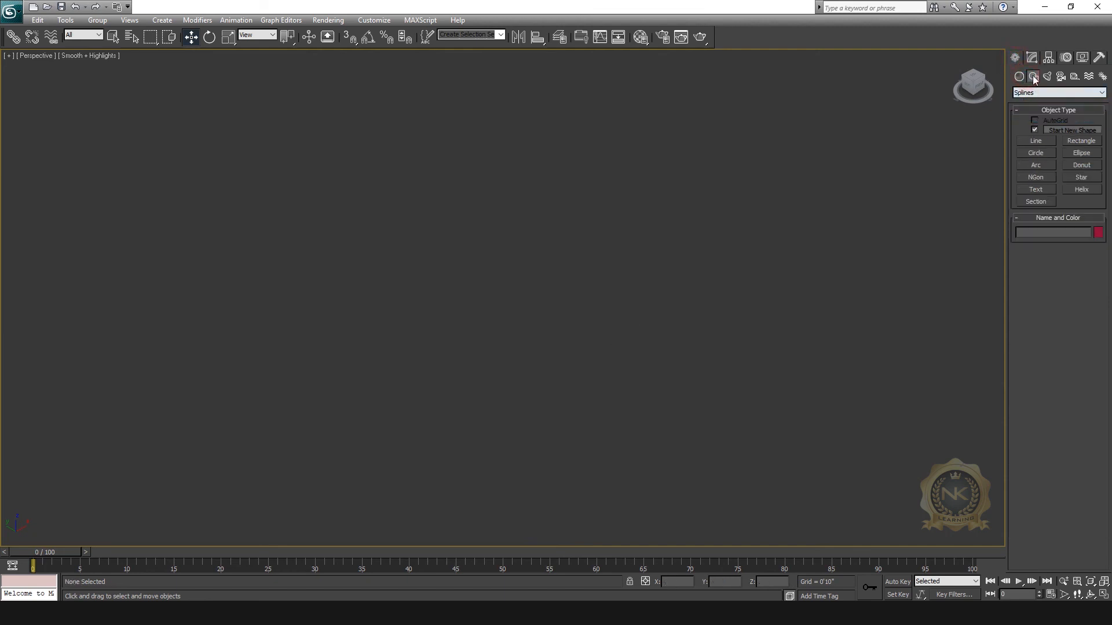
pyautogui.click(1033, 92)
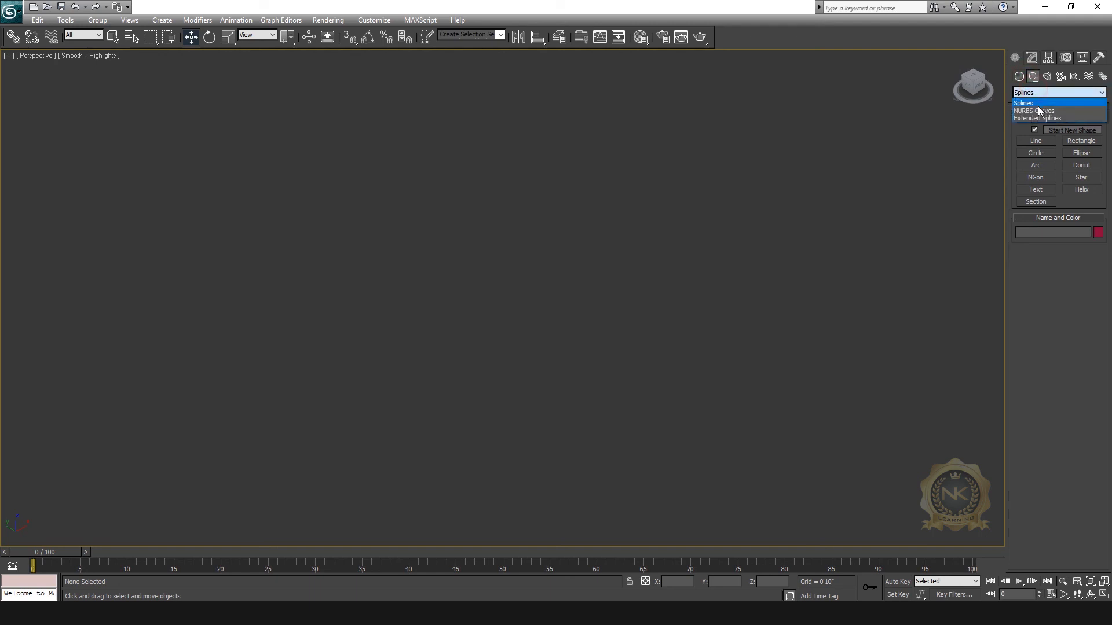
pyautogui.click(1037, 90)
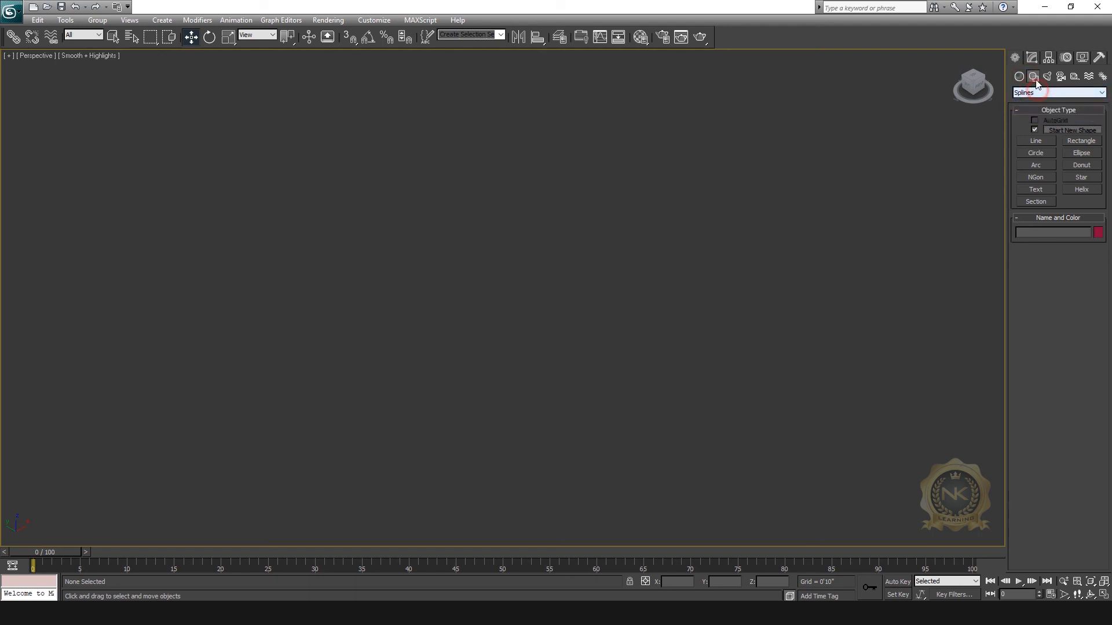